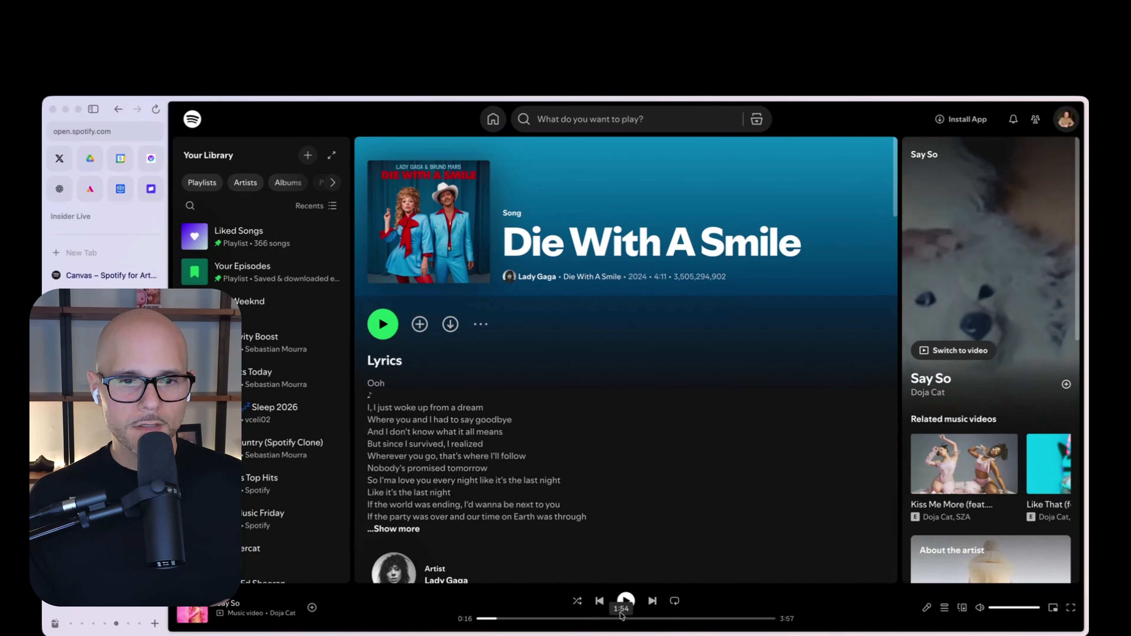
View the Canvas loop of Die With A Smile in the expanded now-playing view and pause playback
{"action": "left_click", "coordinate": [627, 601]}
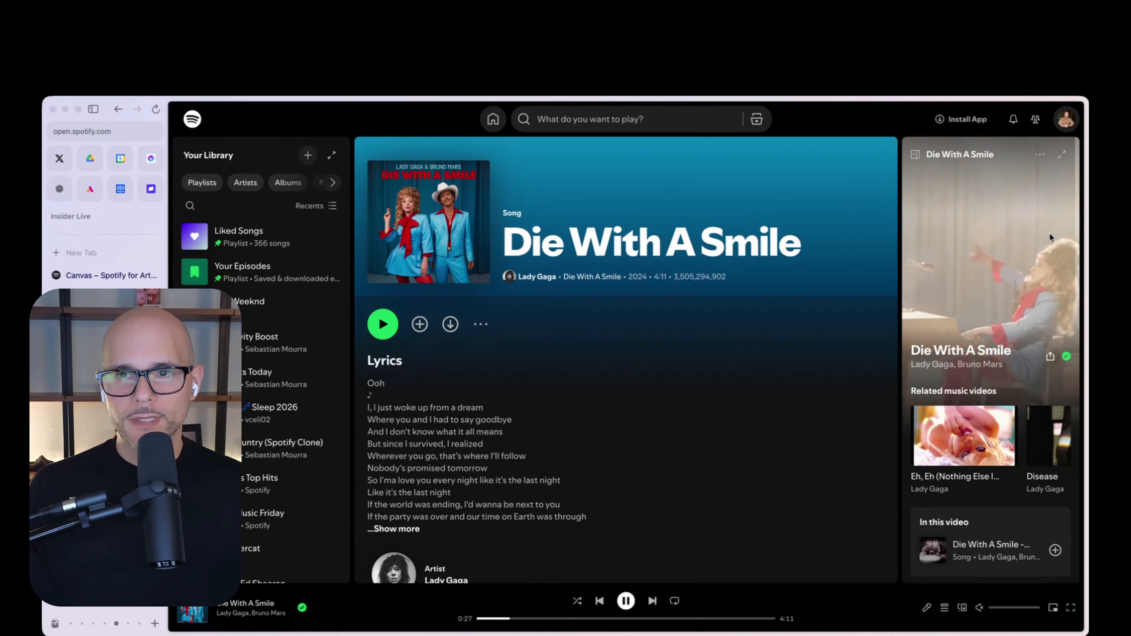
{"action": "left_click", "coordinate": [1061, 155]}
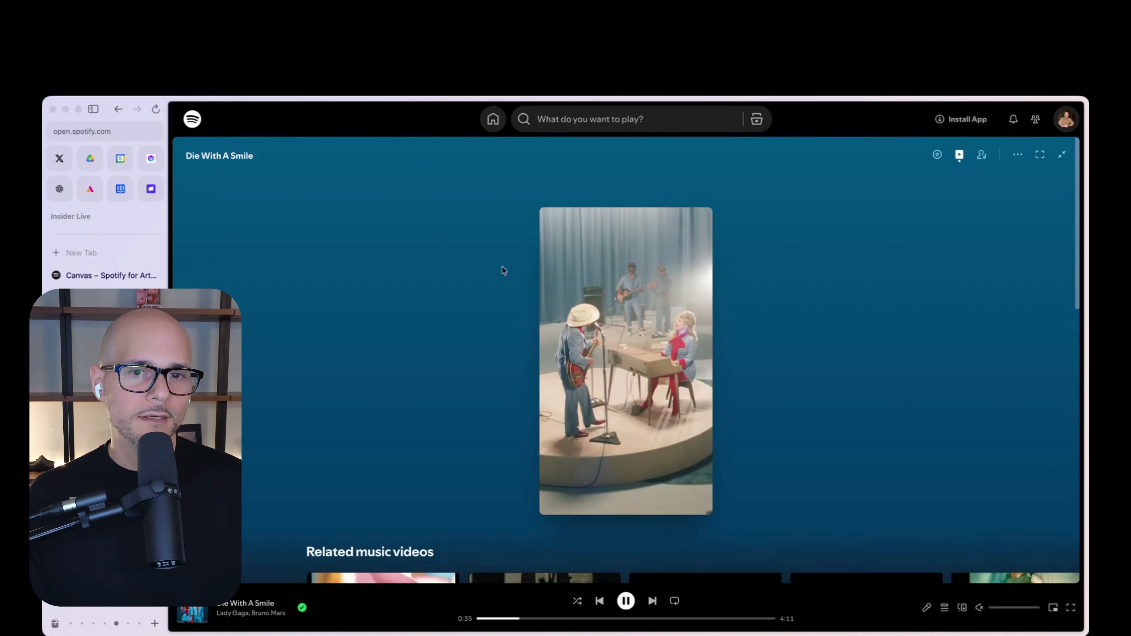
{"action": "left_click", "coordinate": [625, 601]}
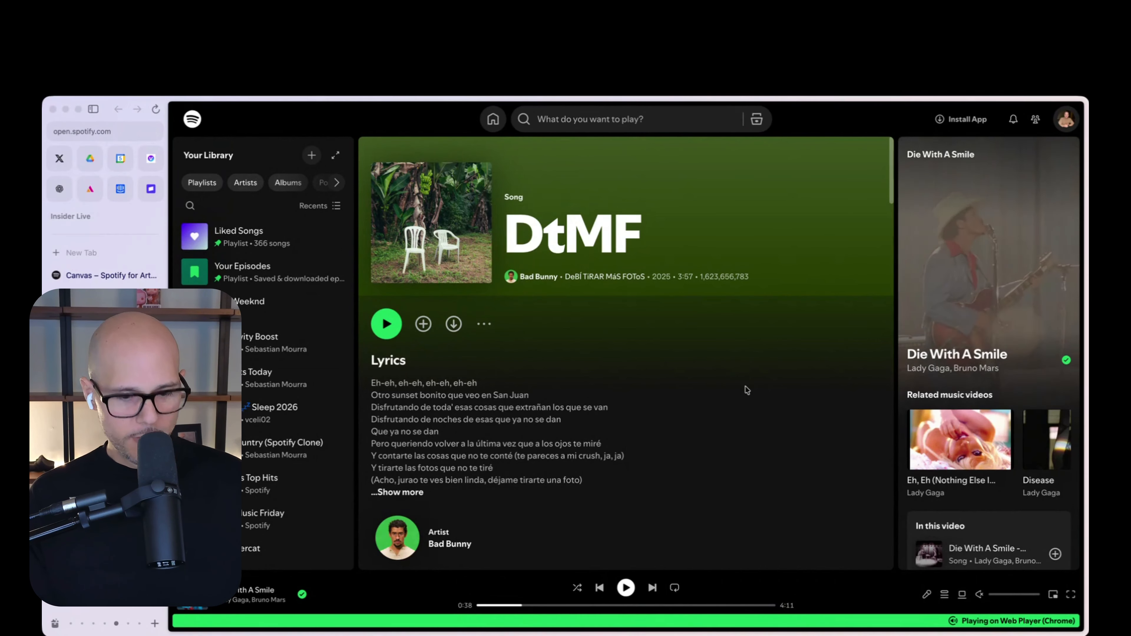
Reload the DtMF song page, play the song and view its Canvas loop enlarged before returning to the song page
{"action": "key", "text": "super+r"}
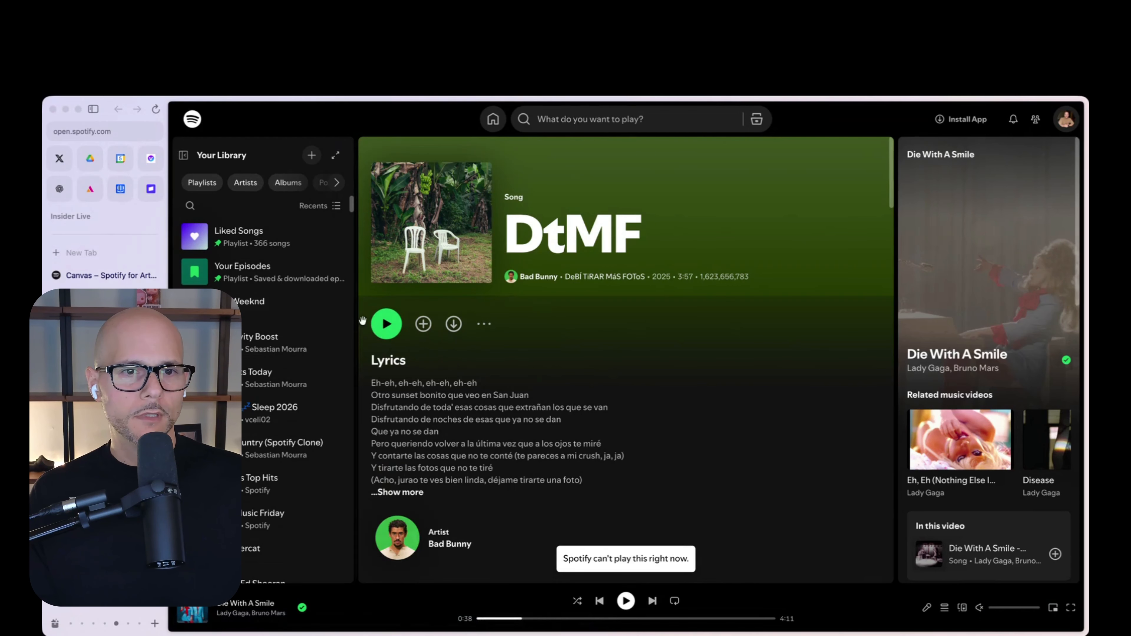
{"action": "left_click", "coordinate": [387, 324]}
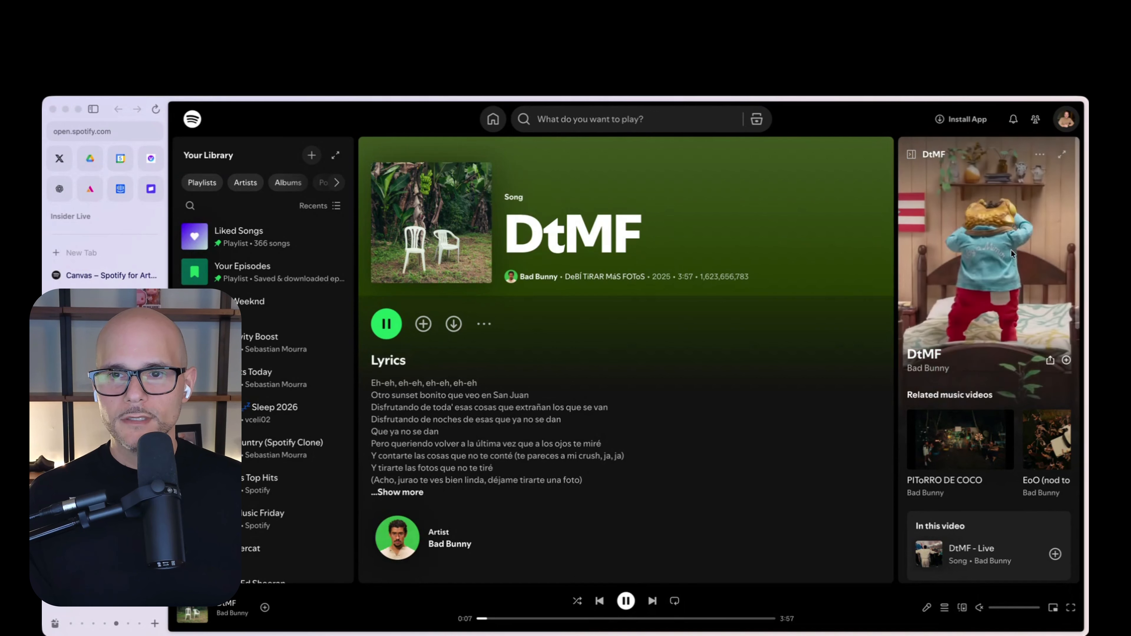
{"action": "left_click", "coordinate": [1061, 156]}
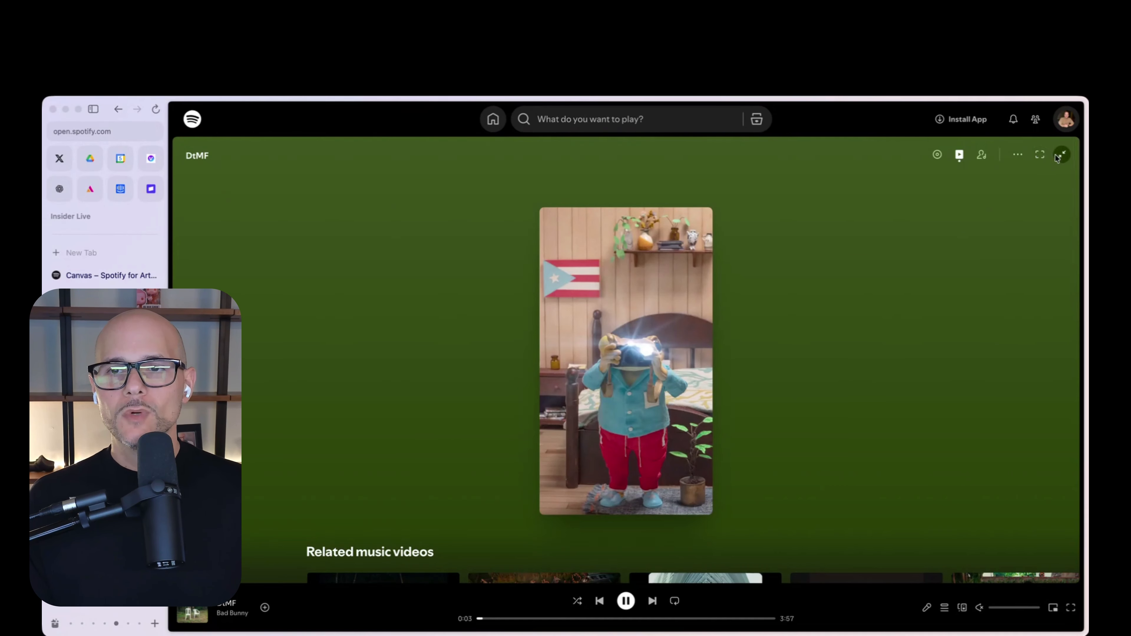
{"action": "left_click", "coordinate": [1060, 156]}
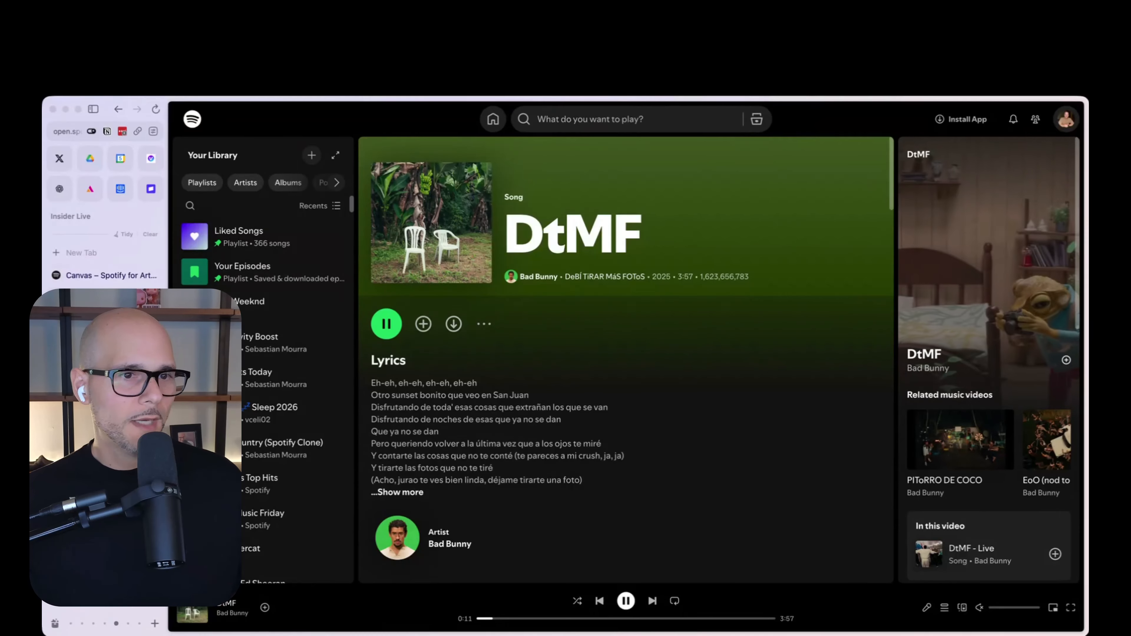
Switch to Visuals, open the Cover Art & Images generator and add the Midnight Static cover as the reference image
{"action": "left_click", "coordinate": [105, 298]}
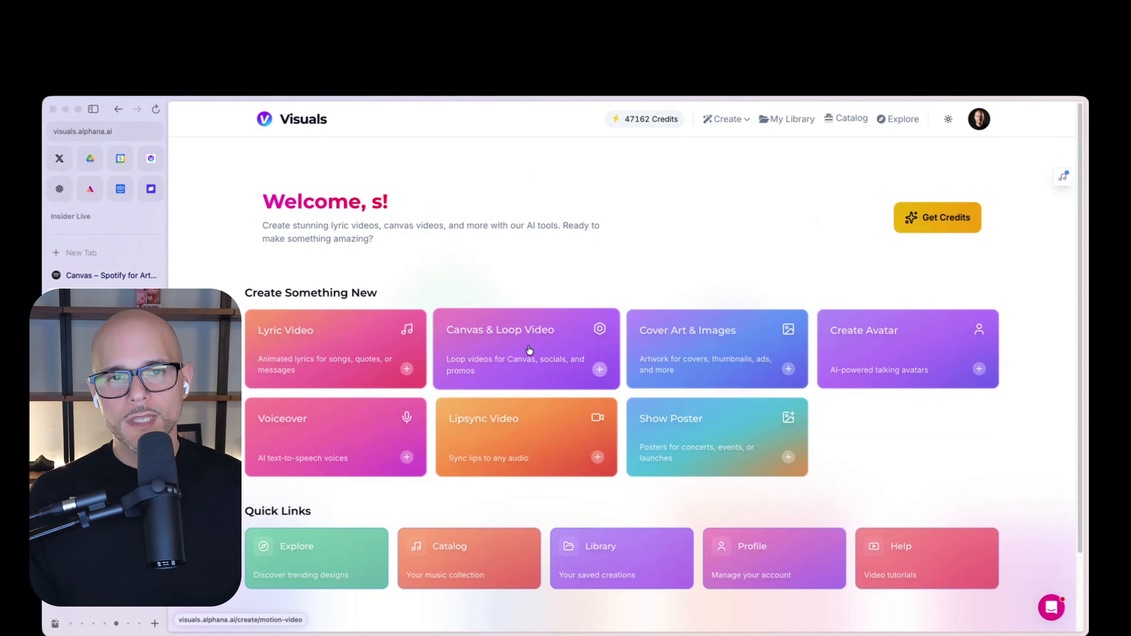
{"action": "left_click", "coordinate": [685, 363]}
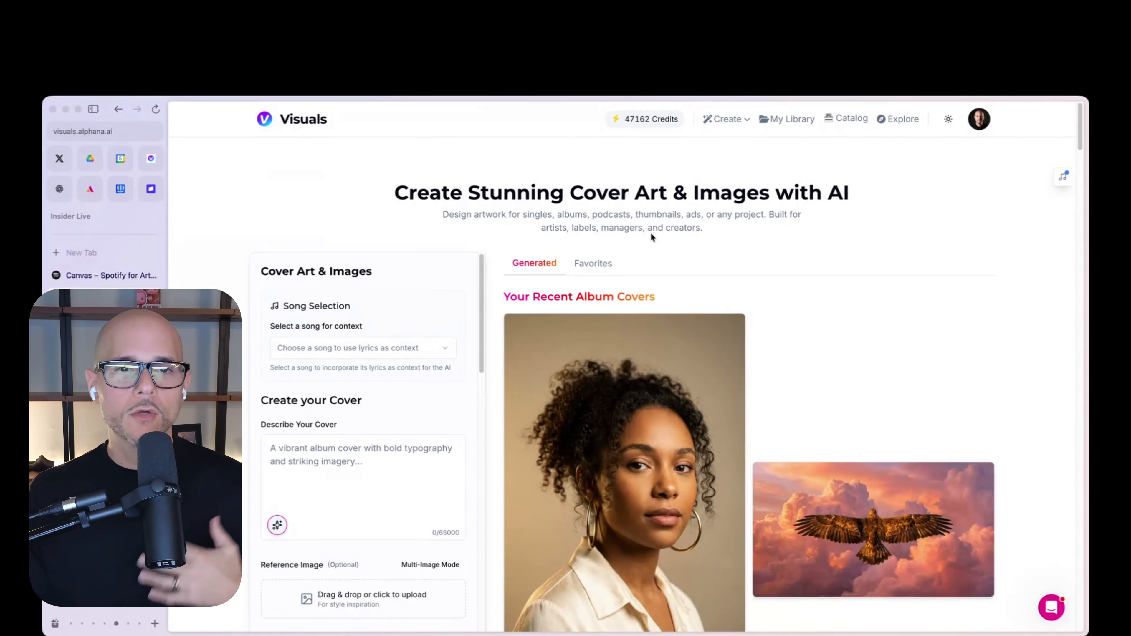
{"action": "scroll", "coordinate": [870, 346], "scroll_direction": "down", "scroll_amount": 3}
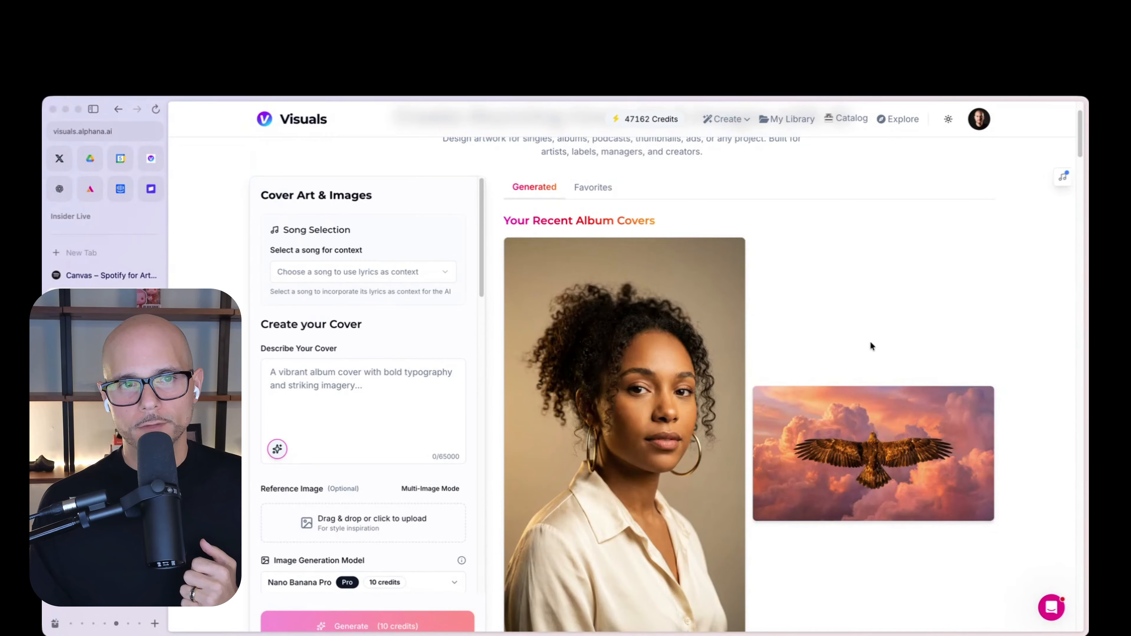
{"action": "scroll", "coordinate": [454, 329], "scroll_direction": "down", "scroll_amount": 1}
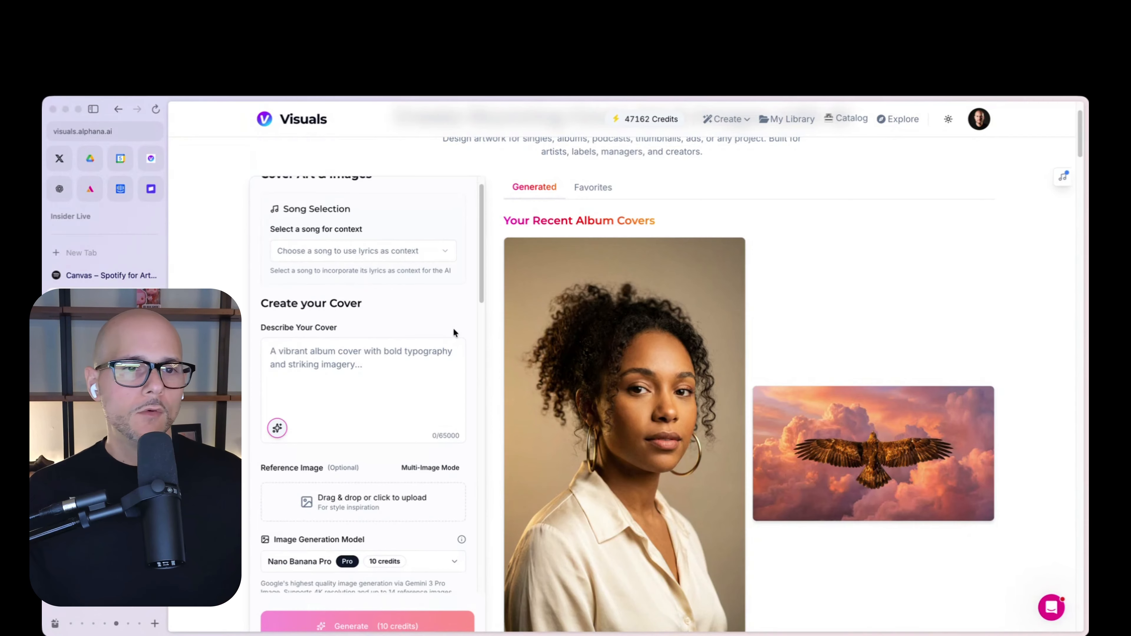
{"action": "scroll", "coordinate": [453, 328], "scroll_direction": "up", "scroll_amount": 1}
{"action": "scroll", "coordinate": [947, 307], "scroll_direction": "up", "scroll_amount": 2}
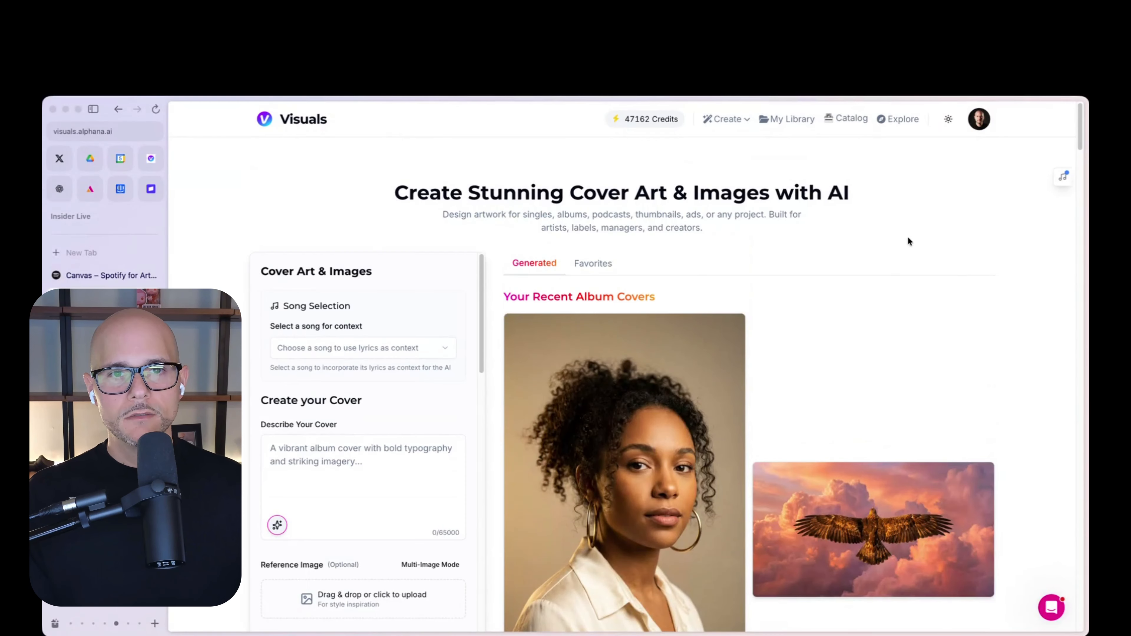
{"action": "scroll", "coordinate": [909, 328], "scroll_direction": "down", "scroll_amount": 3}
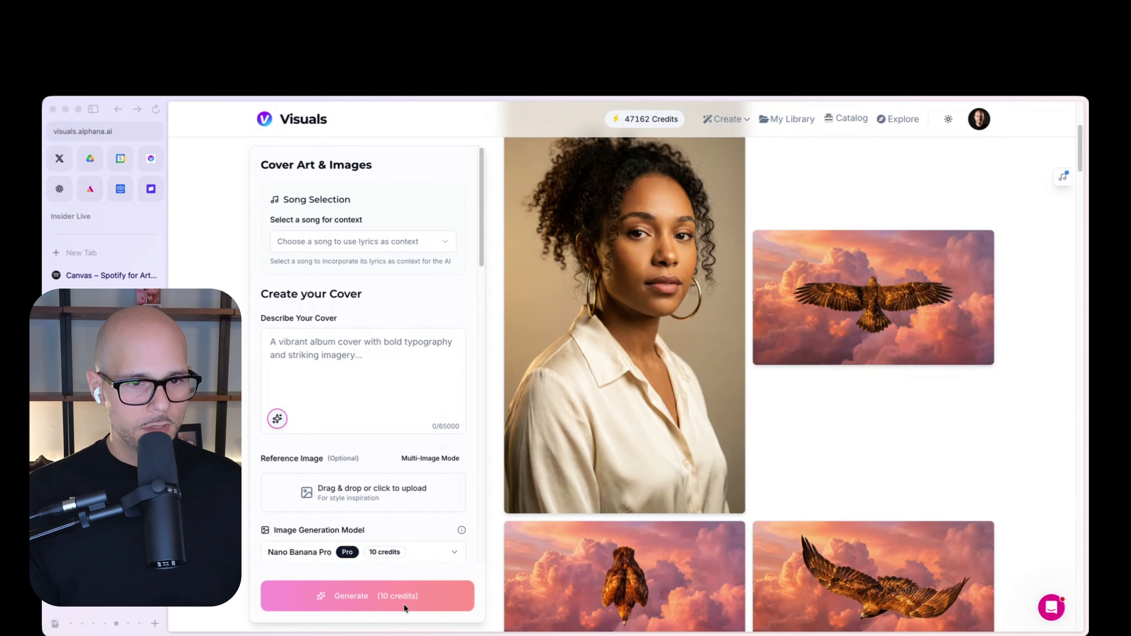
{"action": "double_click", "coordinate": [399, 616]}
View the Midnight Static reference image full size in a new browser tab and return to the generator
{"action": "scroll", "coordinate": [310, 439], "scroll_direction": "down", "scroll_amount": 3}
{"action": "right_click", "coordinate": [373, 369]}
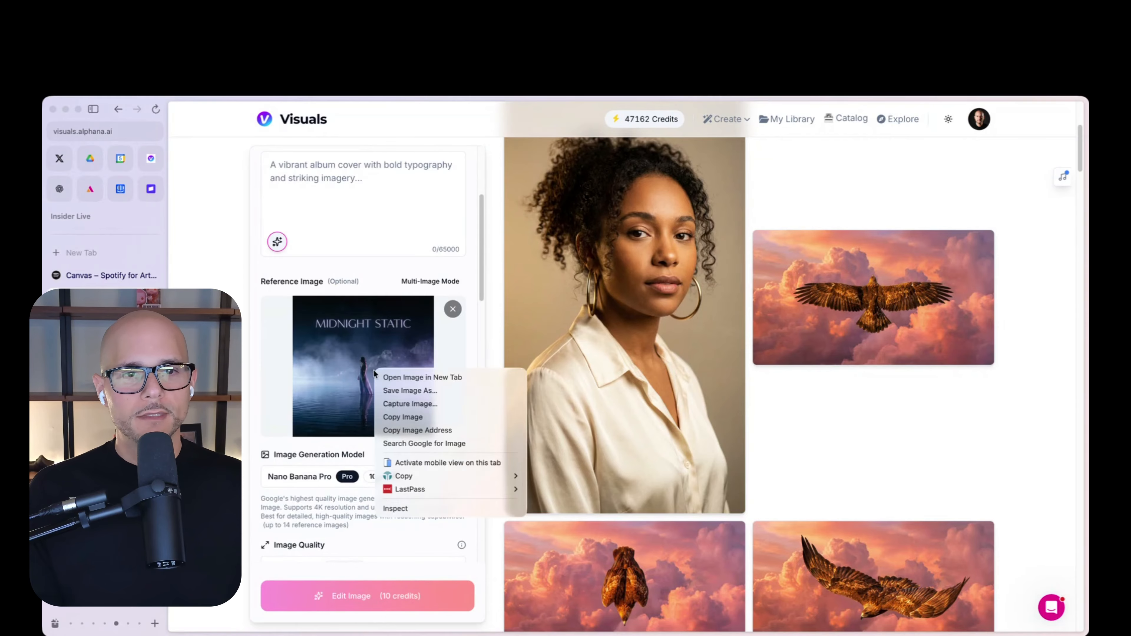
{"action": "left_click", "coordinate": [393, 379]}
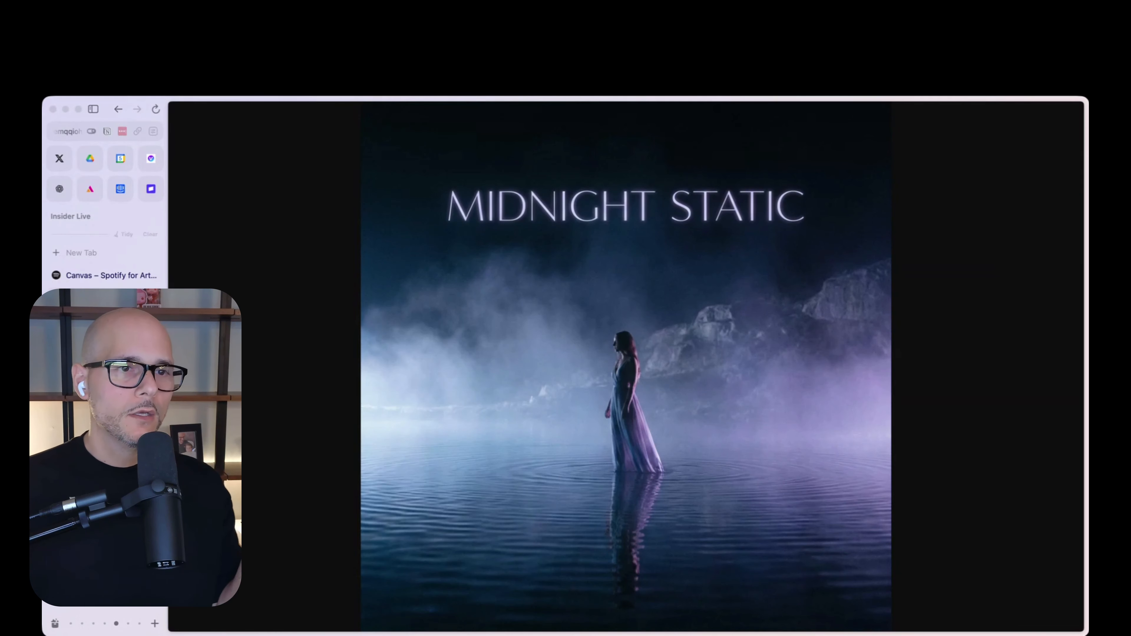
{"action": "left_click", "coordinate": [106, 299]}
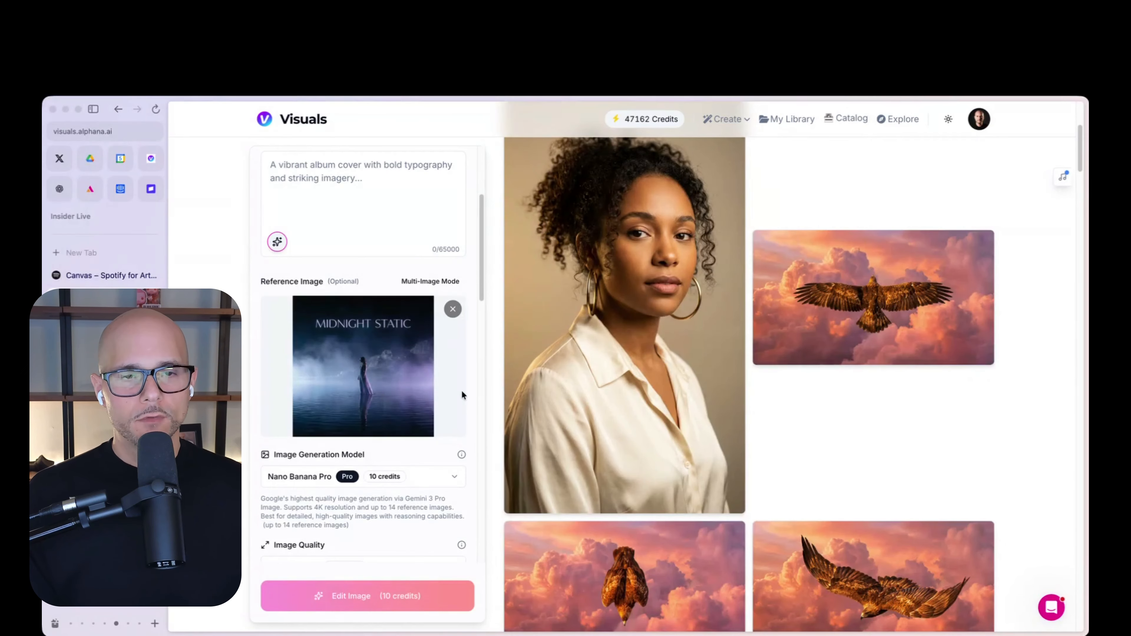
Keep Nano Banana Pro as the image generation model and choose 2K (2048px) as the image quality
{"action": "scroll", "coordinate": [461, 394], "scroll_direction": "down", "scroll_amount": 4}
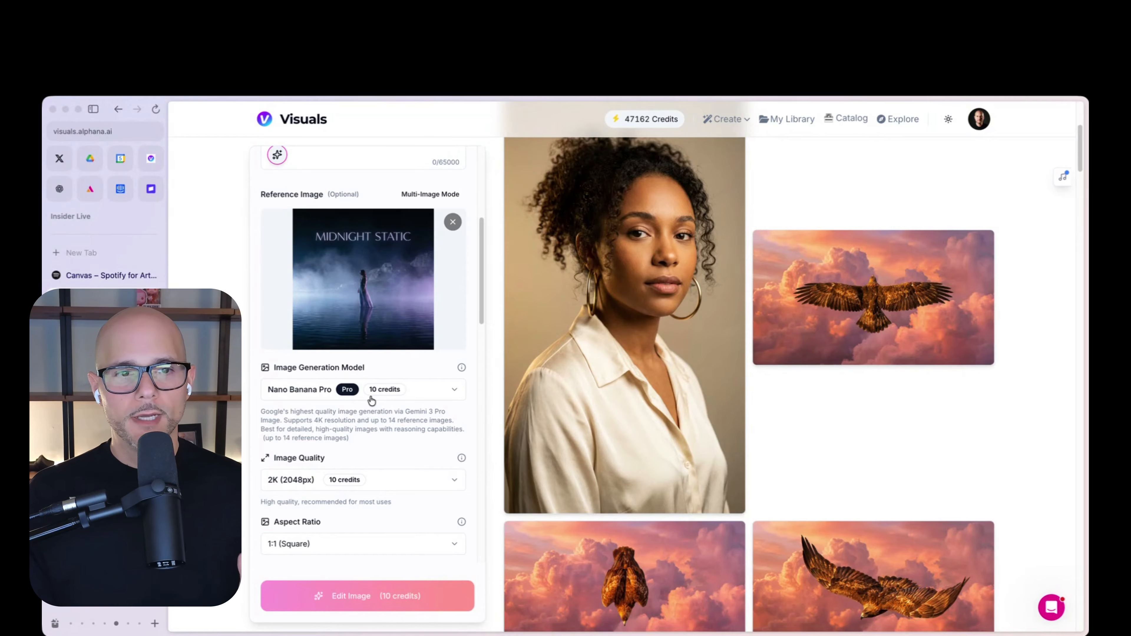
{"action": "left_click", "coordinate": [370, 397]}
{"action": "left_click", "coordinate": [370, 395]}
{"action": "left_click", "coordinate": [369, 394]}
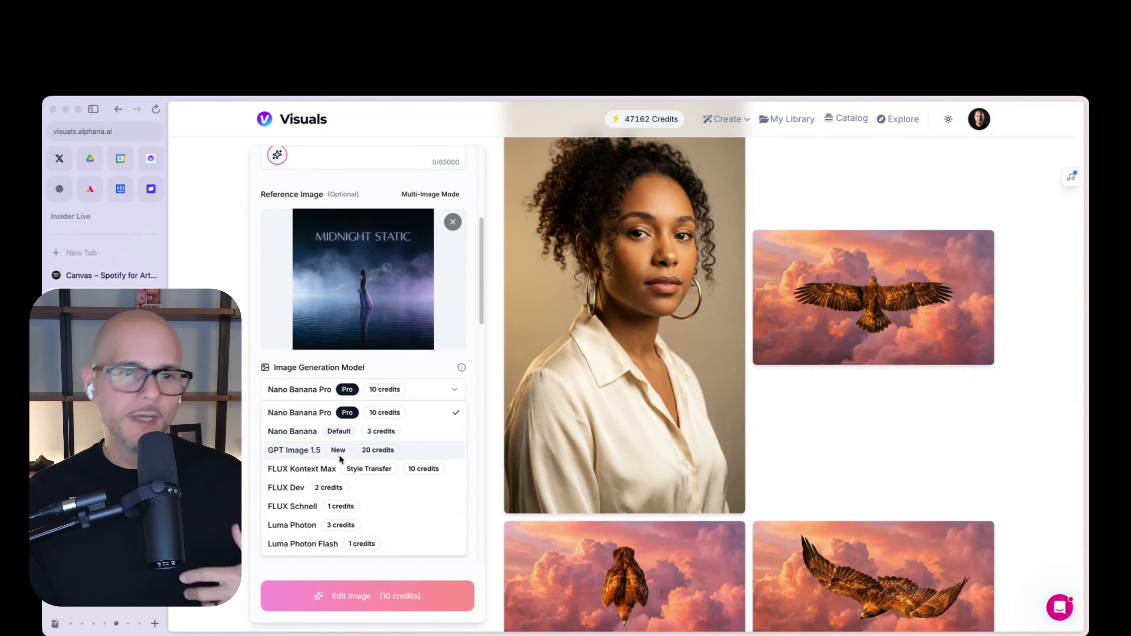
{"action": "left_click", "coordinate": [267, 367]}
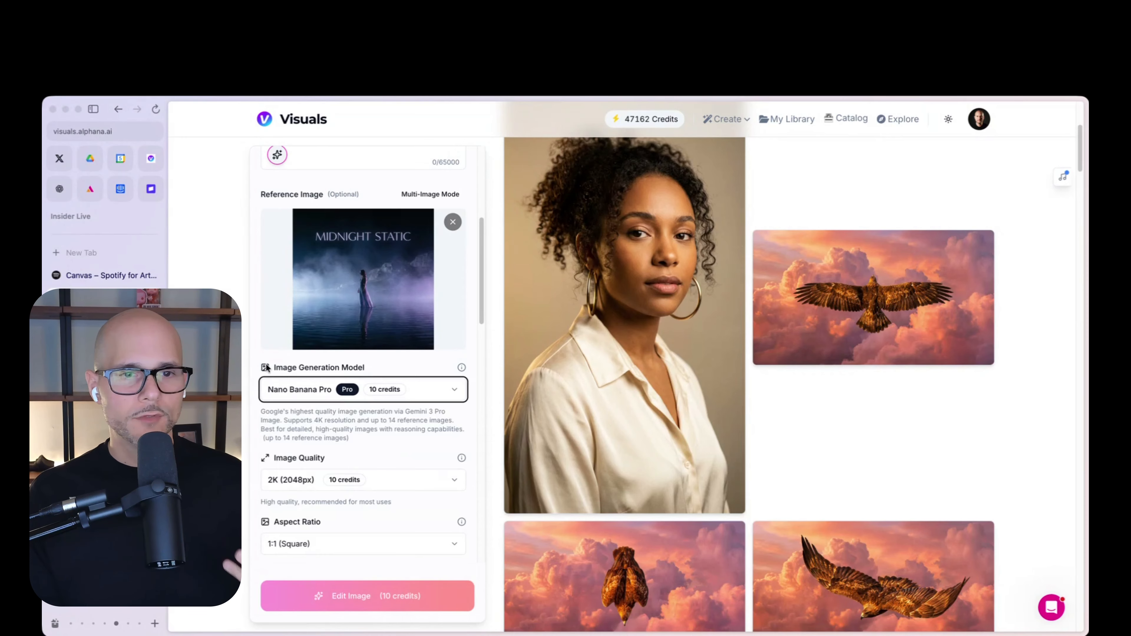
{"action": "left_click", "coordinate": [291, 480]}
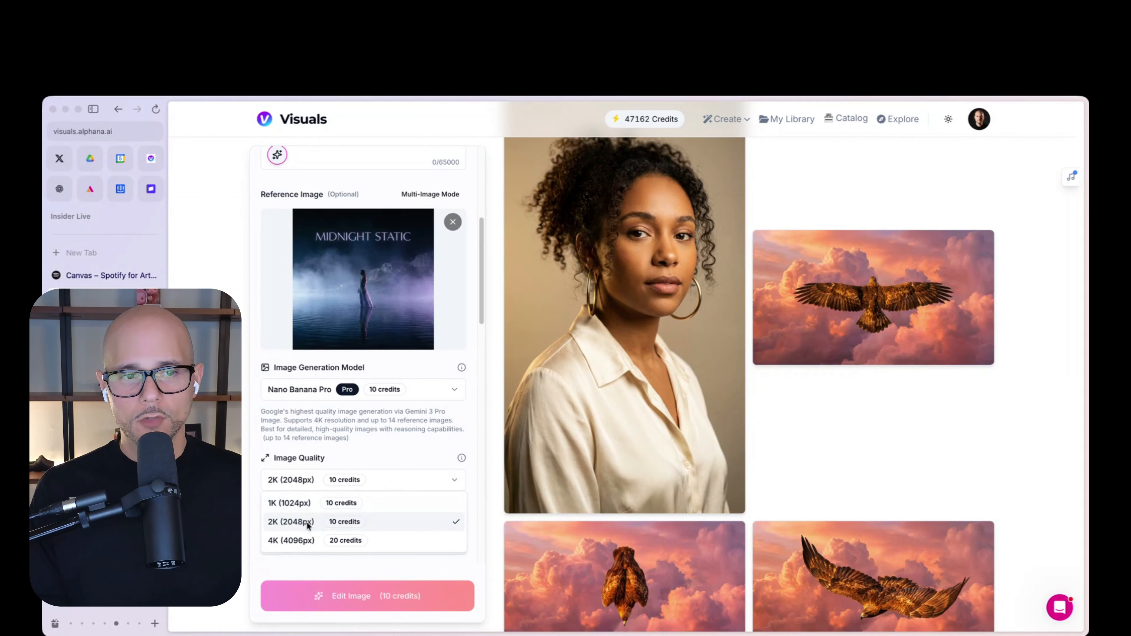
{"action": "left_click", "coordinate": [368, 530]}
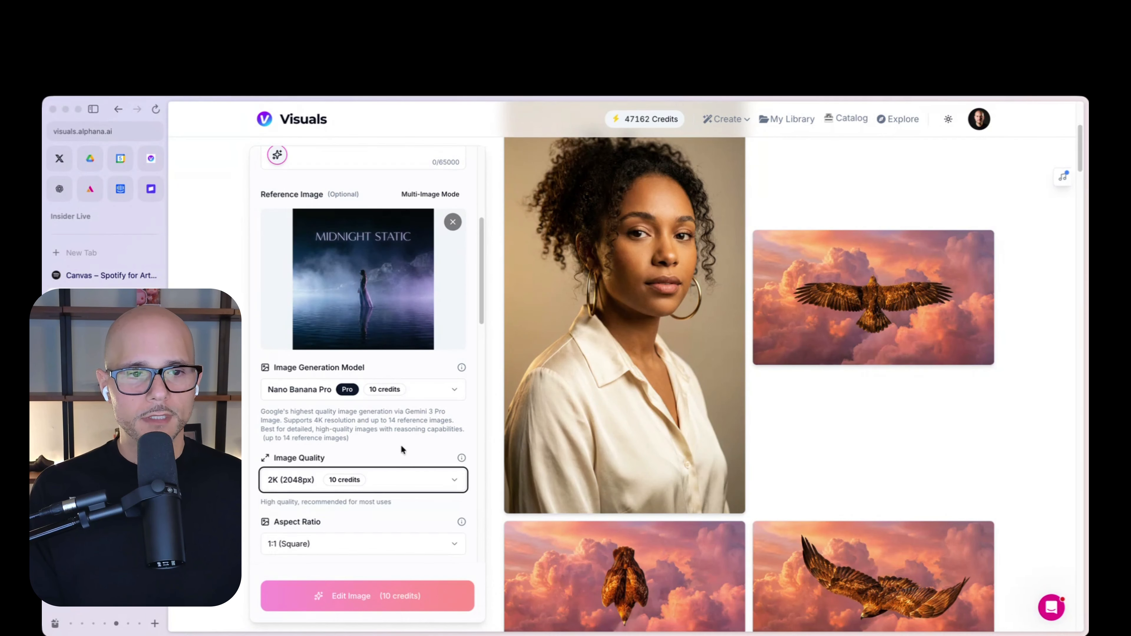
Set the aspect ratio of the cover image to 9:16 (Vertical)
{"action": "scroll", "coordinate": [401, 444], "scroll_direction": "down", "scroll_amount": 2}
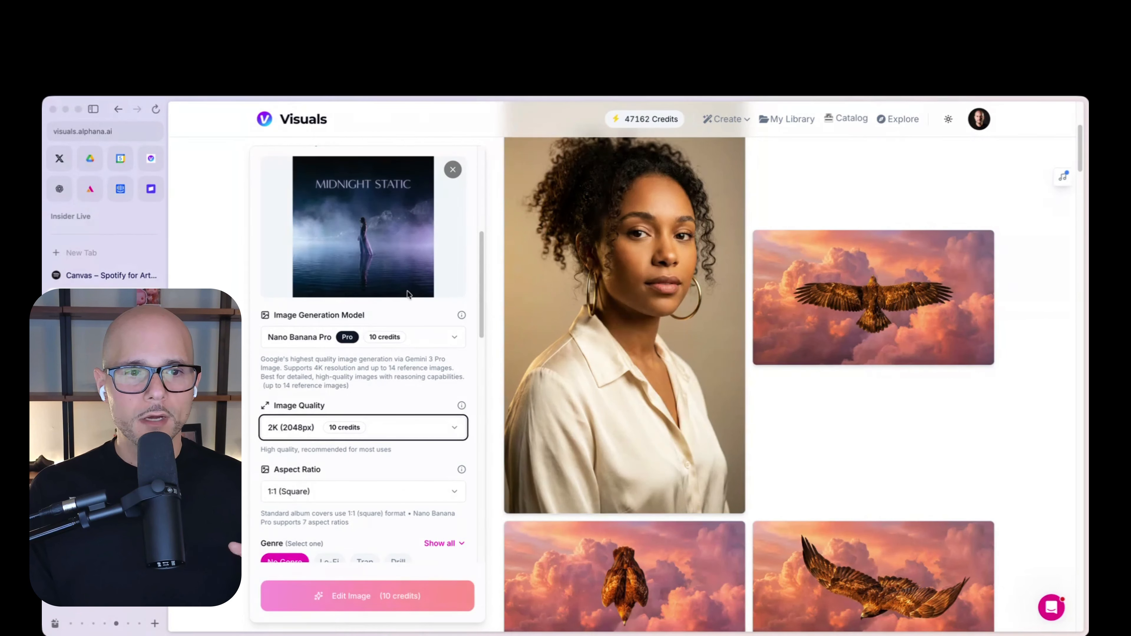
{"action": "left_click", "coordinate": [287, 496]}
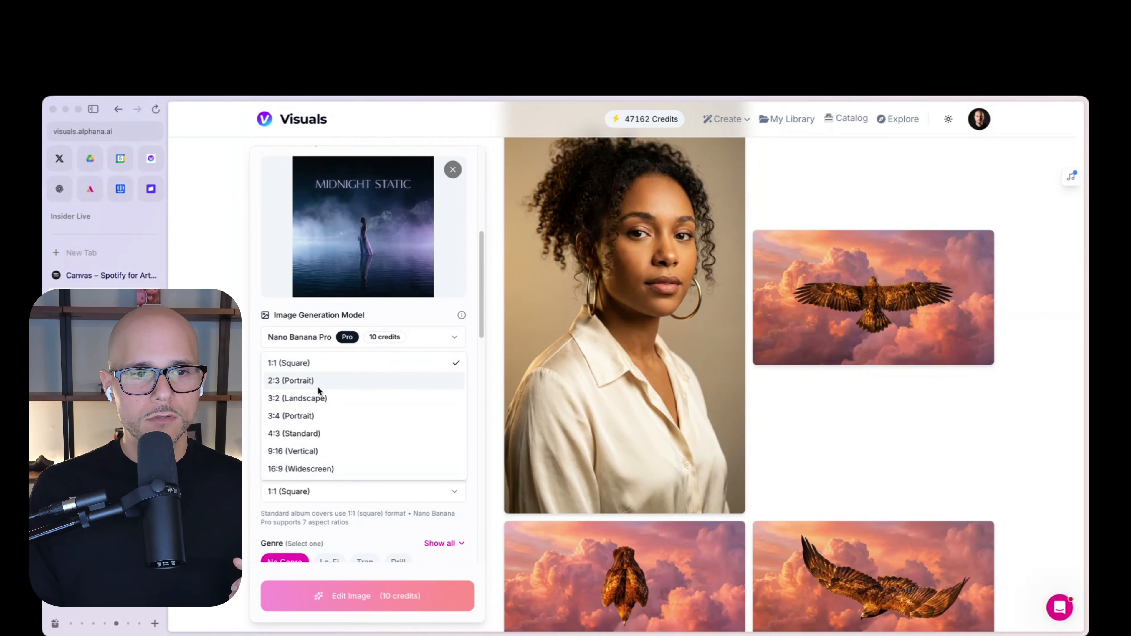
{"action": "left_click", "coordinate": [324, 451]}
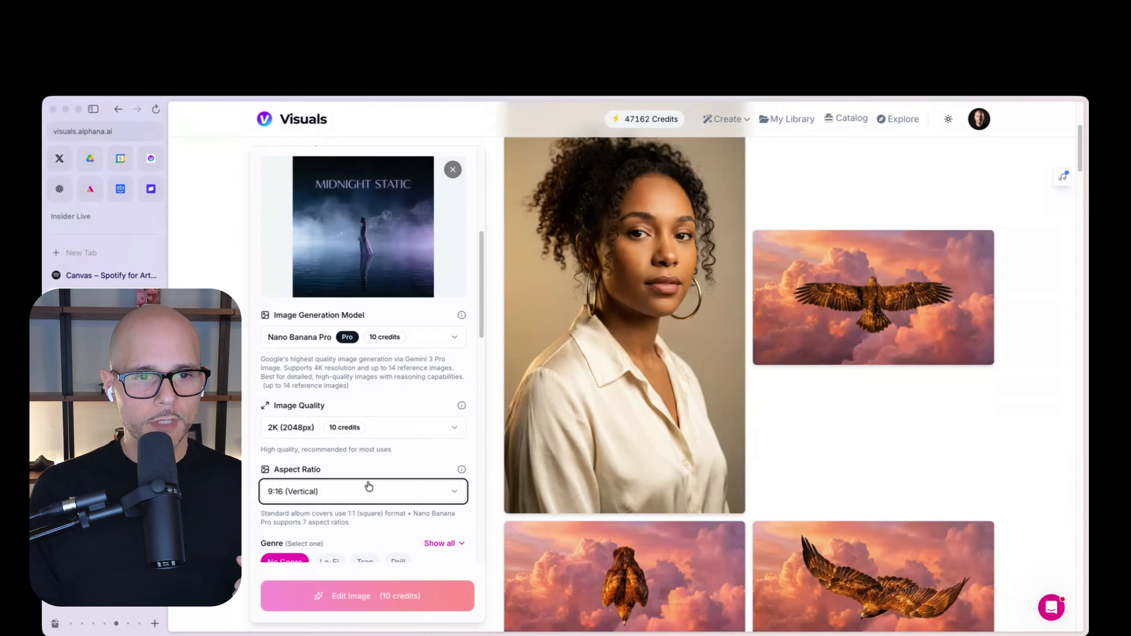
Write a prompt asking to reframe the square cover art into a vertical image, removing all text but keeping everything else intact
{"action": "scroll", "coordinate": [335, 266], "scroll_direction": "up", "scroll_amount": 5}
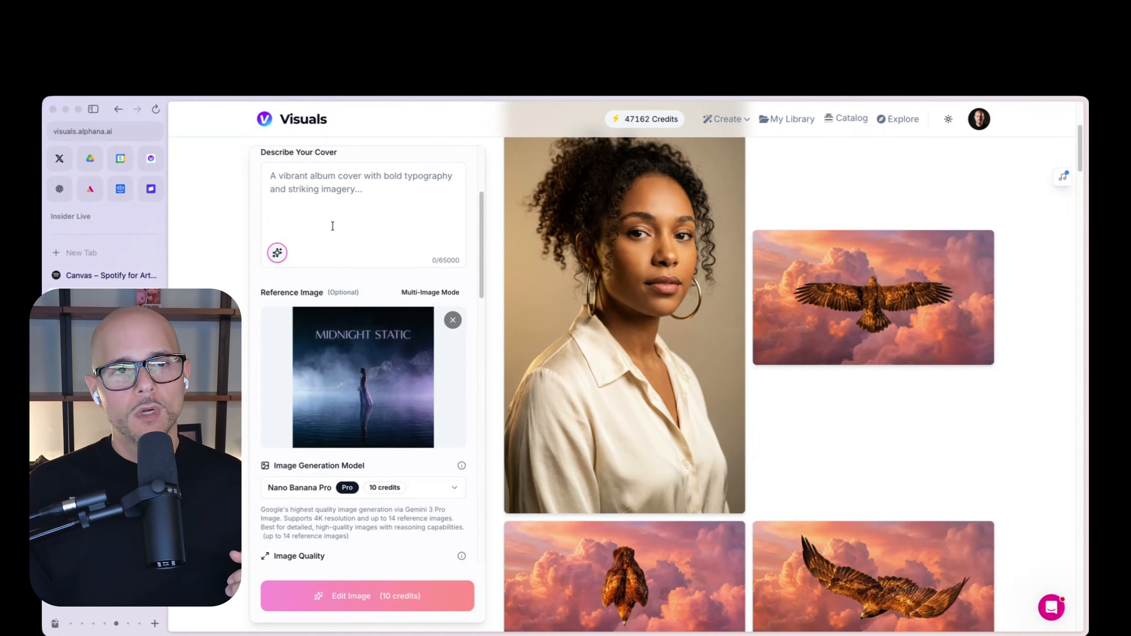
{"action": "left_click", "coordinate": [344, 230]}
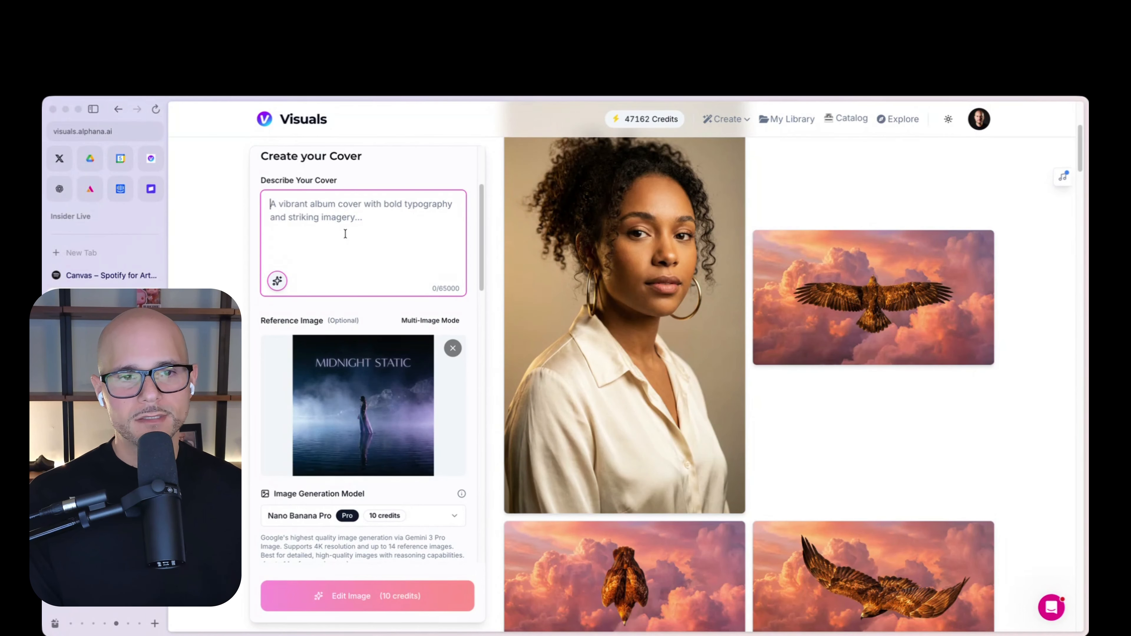
{"action": "type", "text": "Reframing this cover art into a vertical image. Remove all text but keep everything else intact. Just reframe the photo to fit a vertical format instead of a square."}
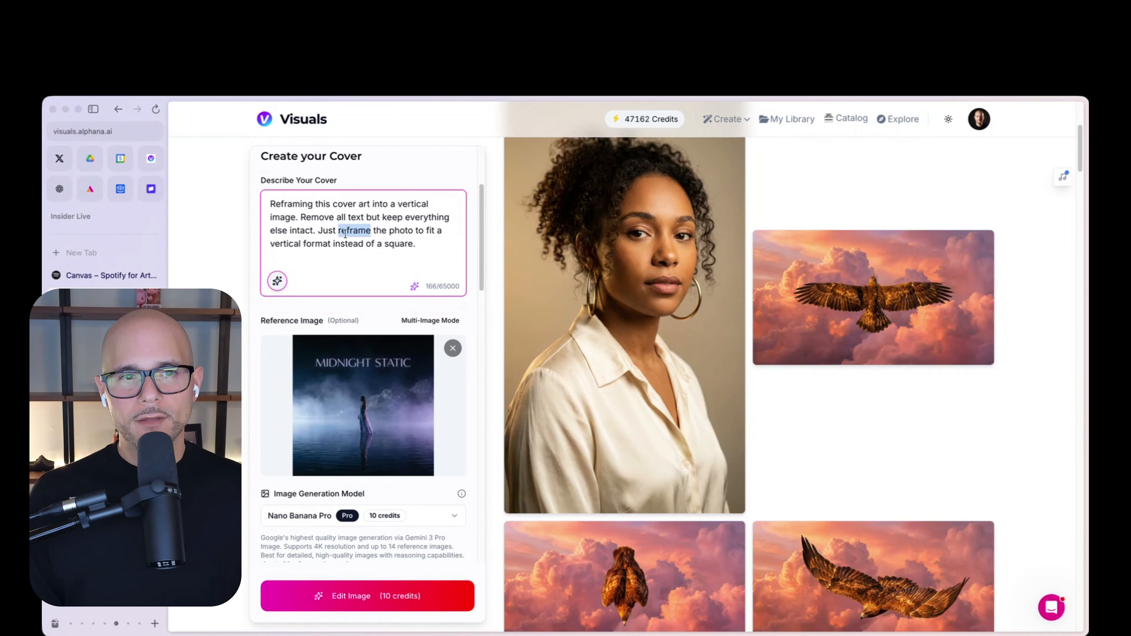
{"action": "left_click", "coordinate": [435, 184]}
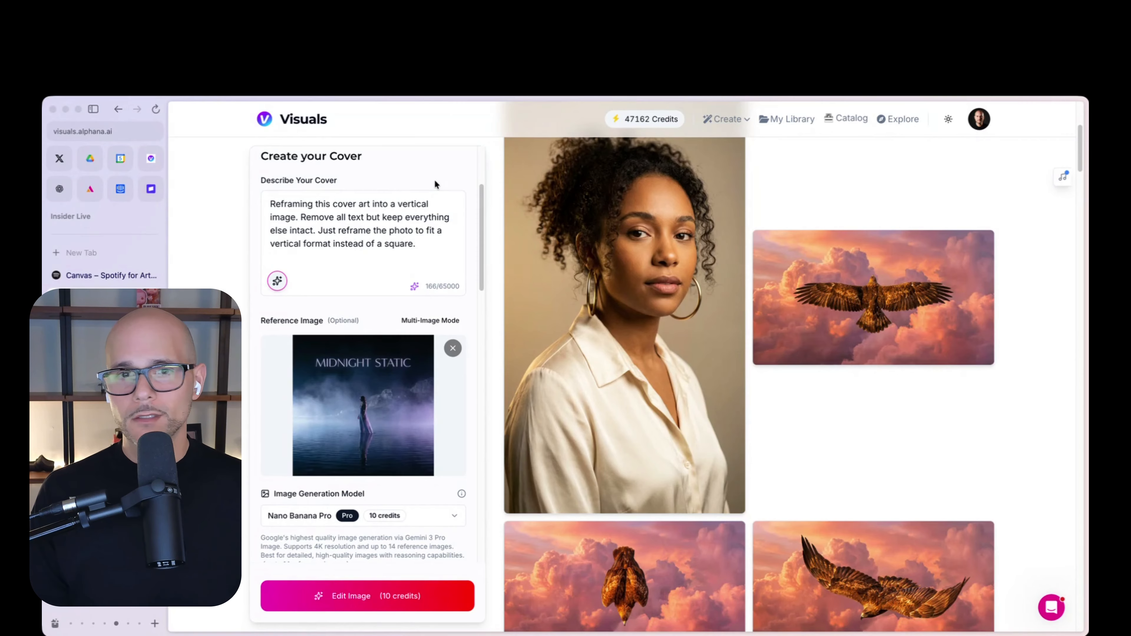
Add to the prompt not to change the person, the color scheme or the subject's position, and generate the edited image
{"action": "left_click", "coordinate": [439, 246]}
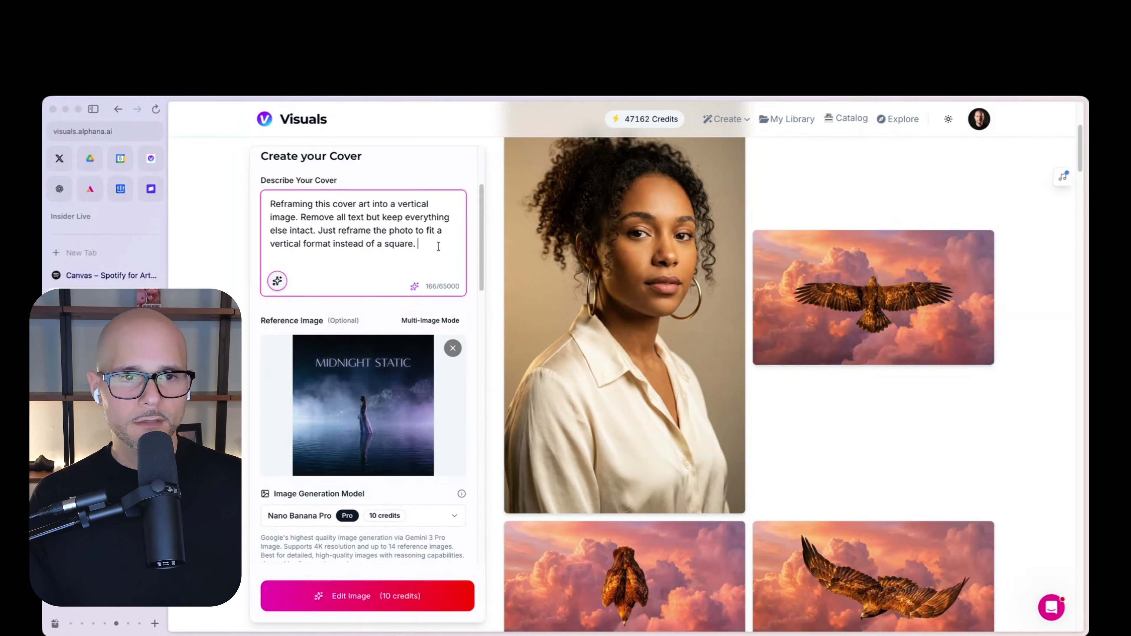
{"action": "type", "text": "Do not change the person, the color scheme, or the position of the subject inside of the cover art."}
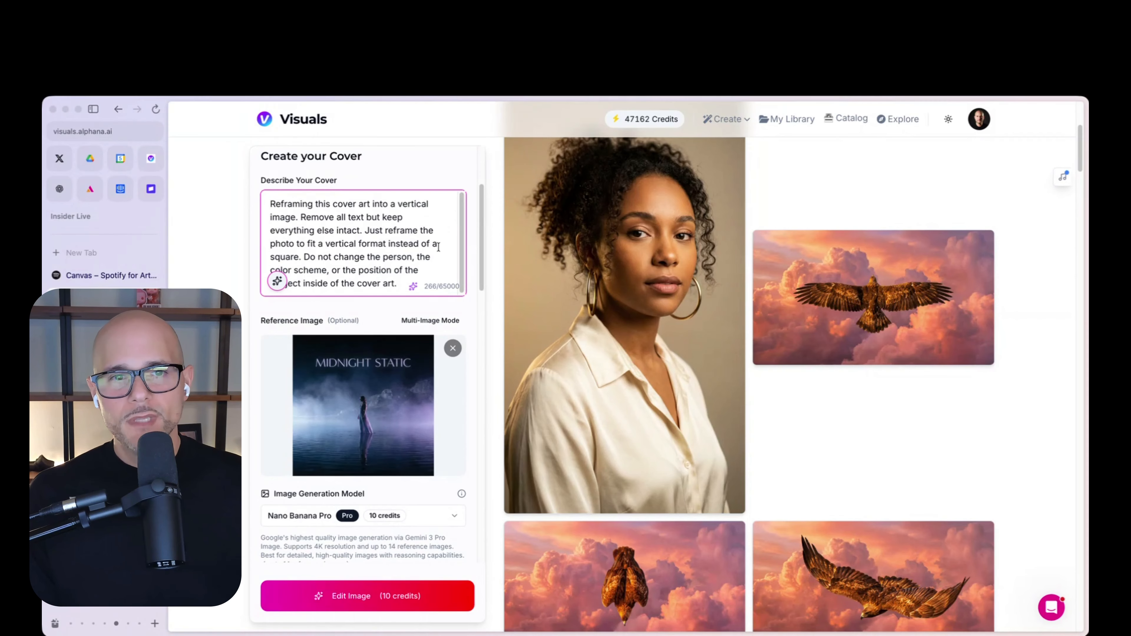
{"action": "left_click", "coordinate": [355, 586]}
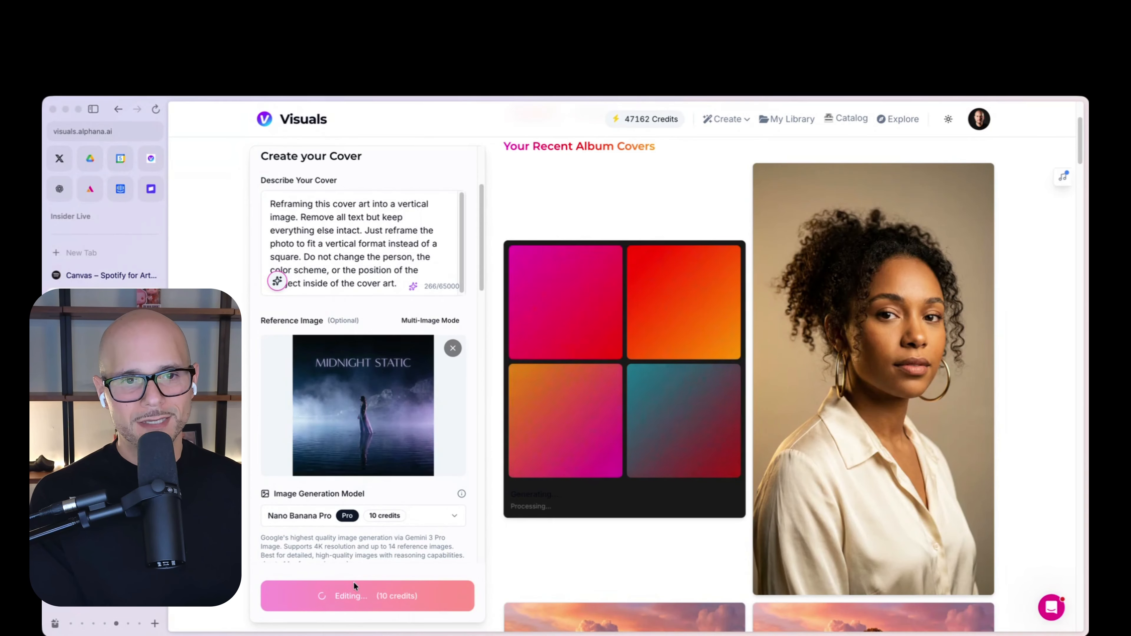
Open the generated vertical Midnight Static image and remix it as a Canvas video
{"action": "scroll", "coordinate": [333, 409], "scroll_direction": "down", "scroll_amount": 4}
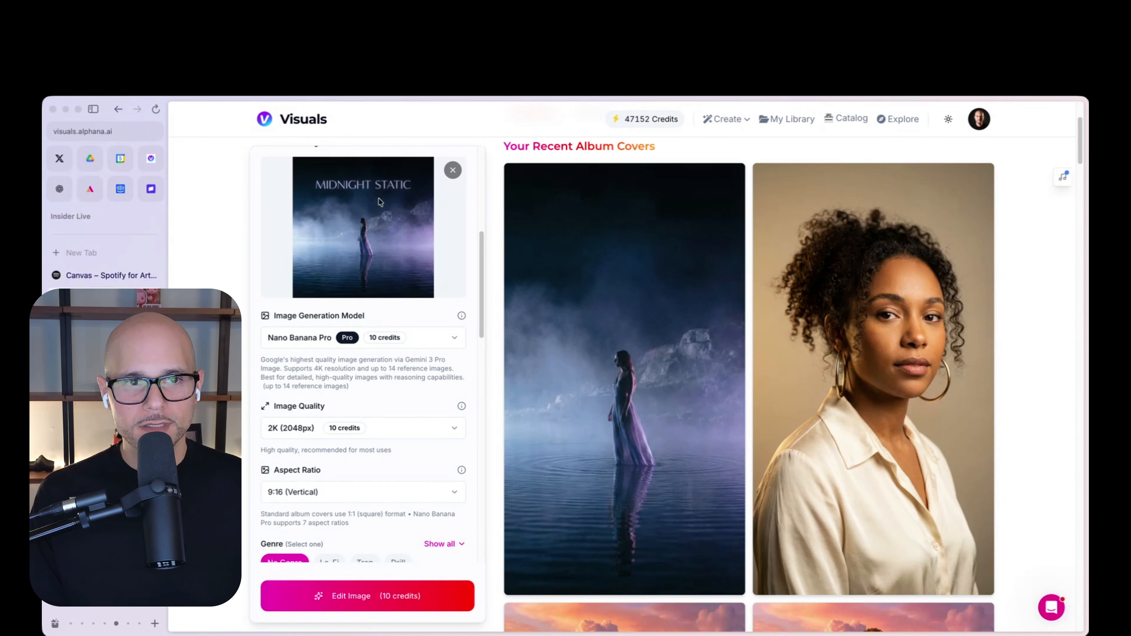
{"action": "left_click", "coordinate": [552, 561]}
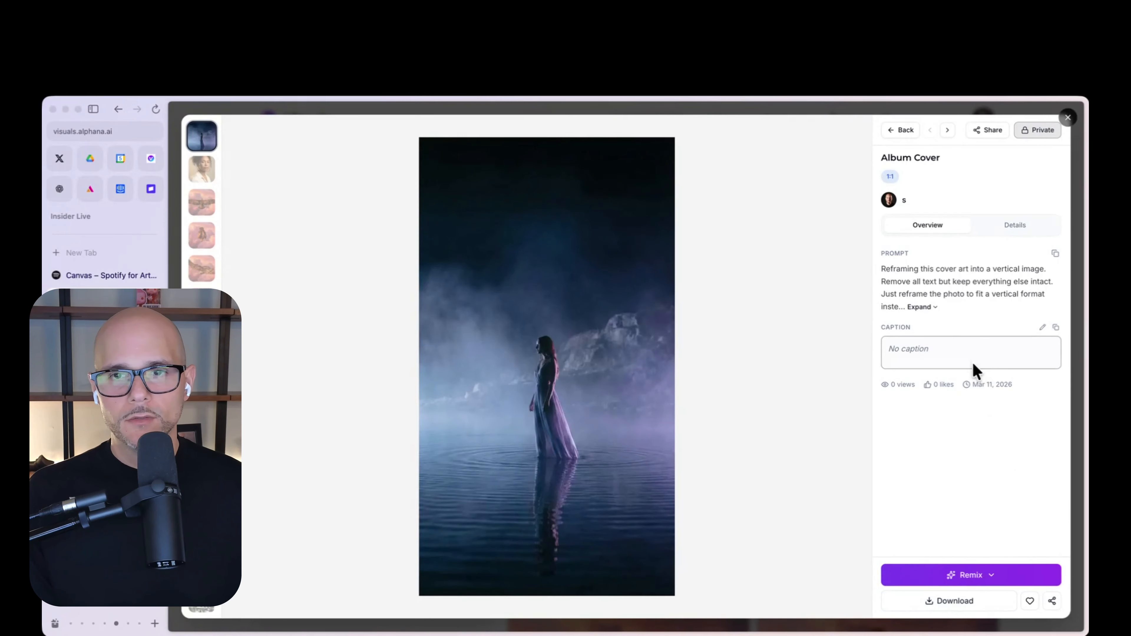
{"action": "left_click", "coordinate": [973, 576]}
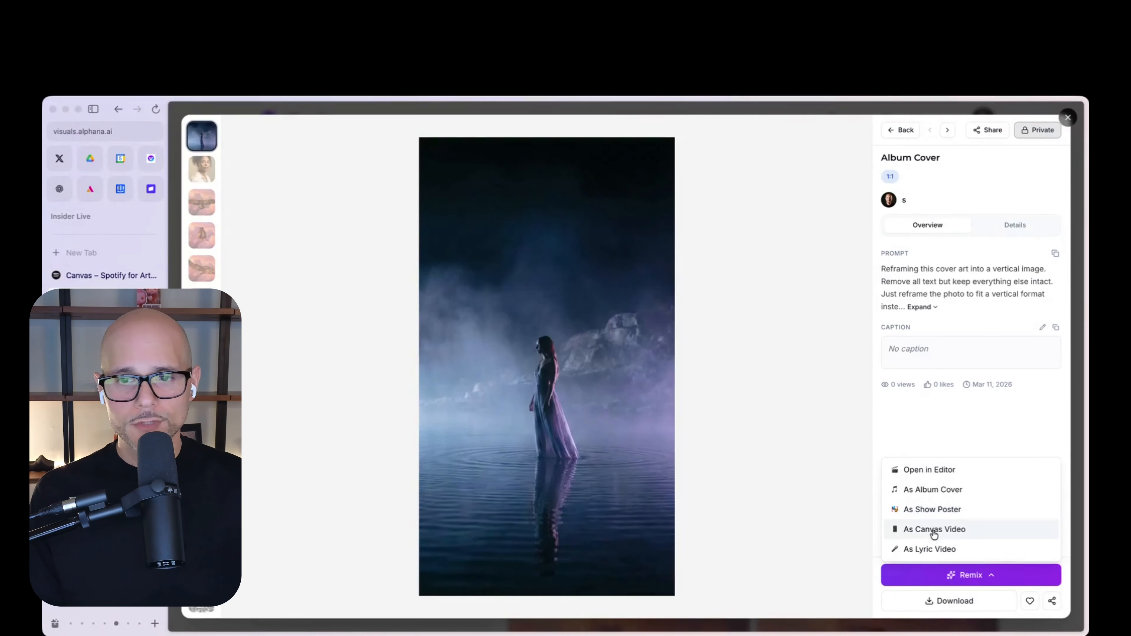
{"action": "left_click", "coordinate": [917, 528]}
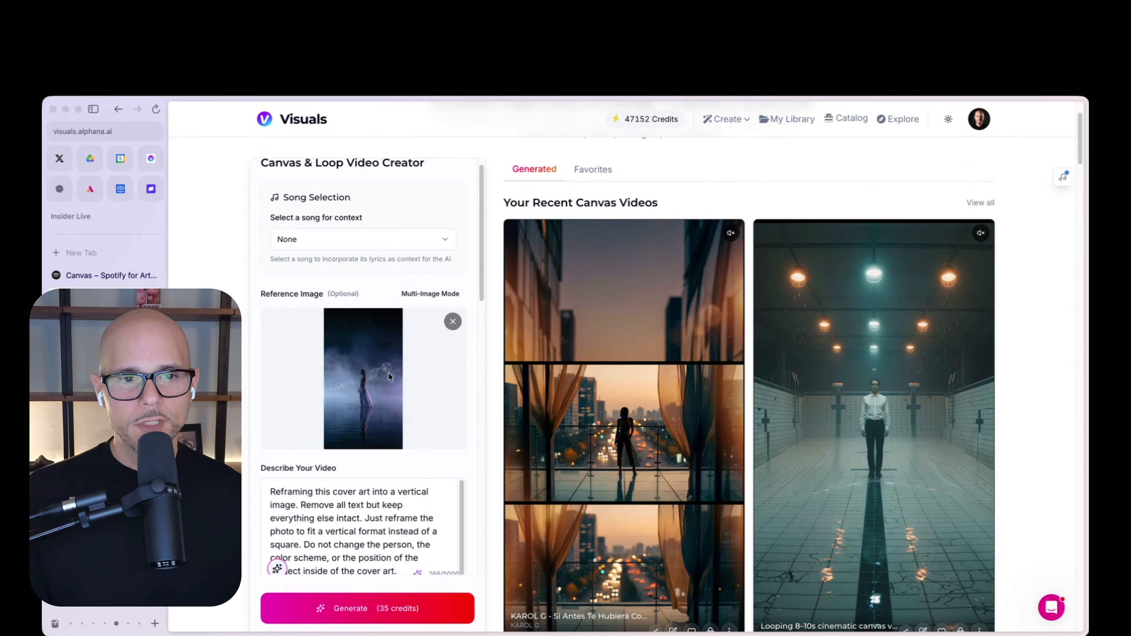
Clear the old reframing prompt from the canvas video description
{"action": "scroll", "coordinate": [471, 497], "scroll_direction": "down", "scroll_amount": 2}
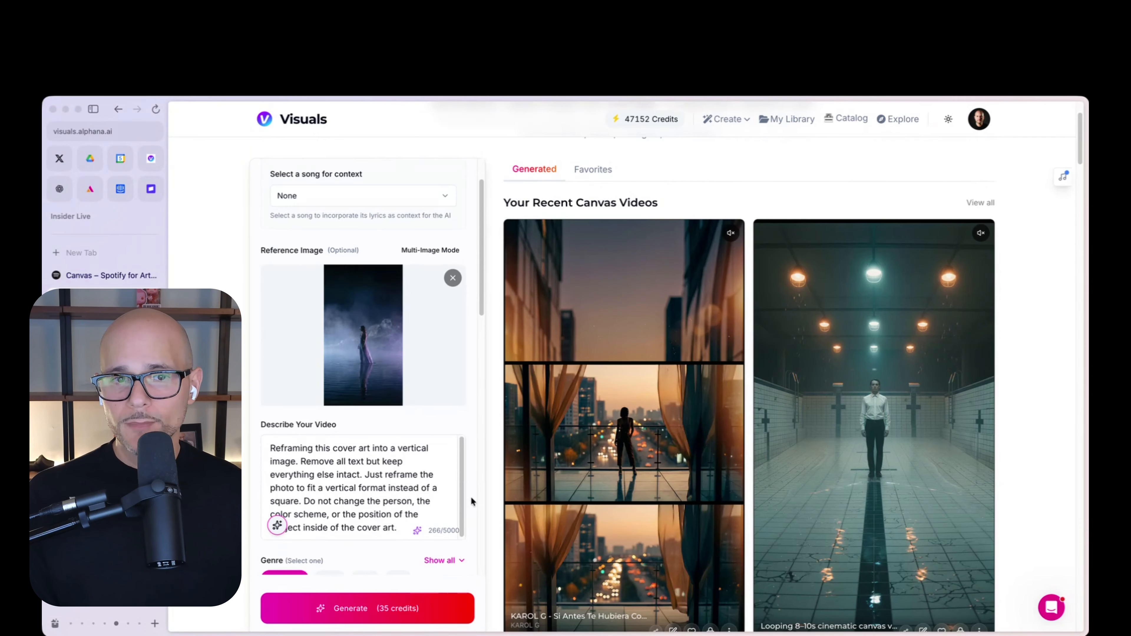
{"action": "left_click", "coordinate": [382, 487]}
{"action": "key", "text": "super+a"}
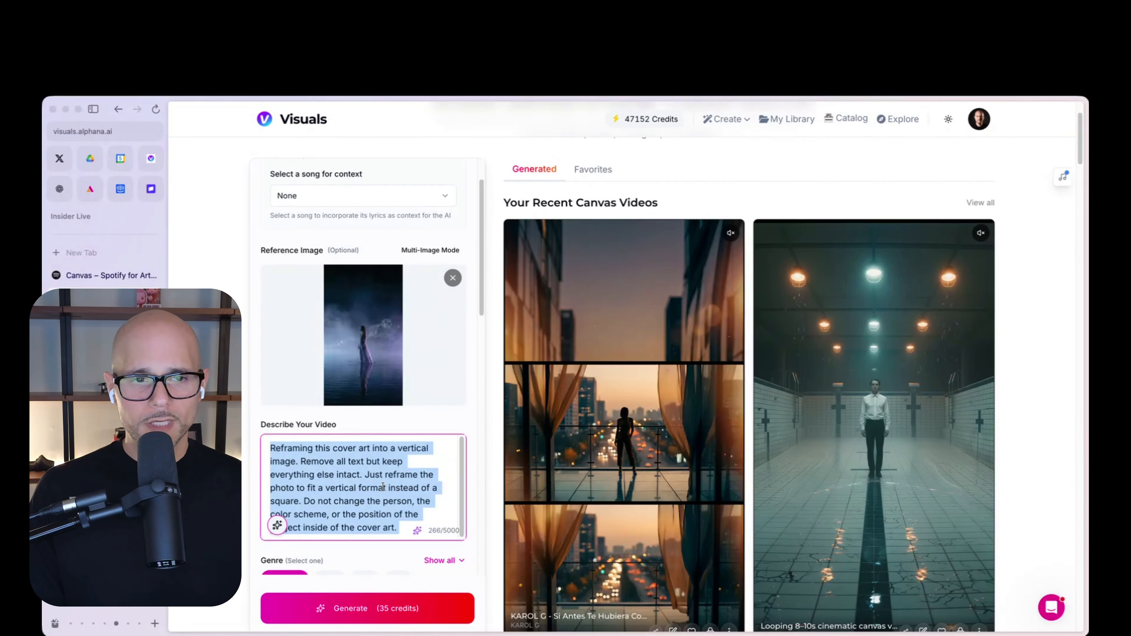
{"action": "key", "text": "BackSpace"}
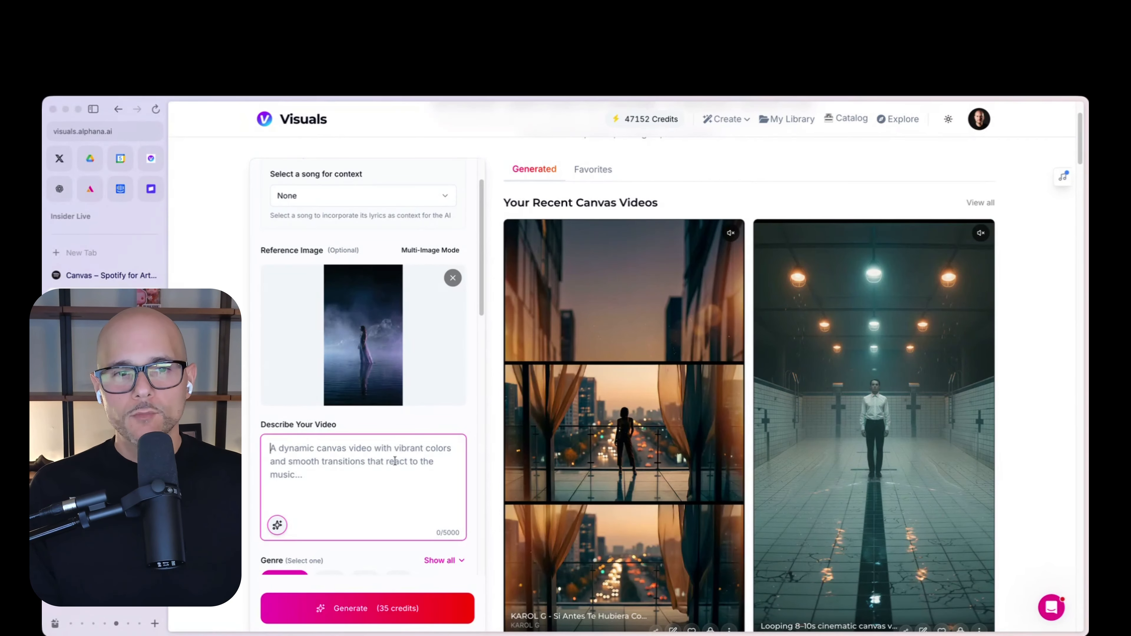
{"action": "left_click", "coordinate": [366, 366]}
{"action": "right_click", "coordinate": [365, 365]}
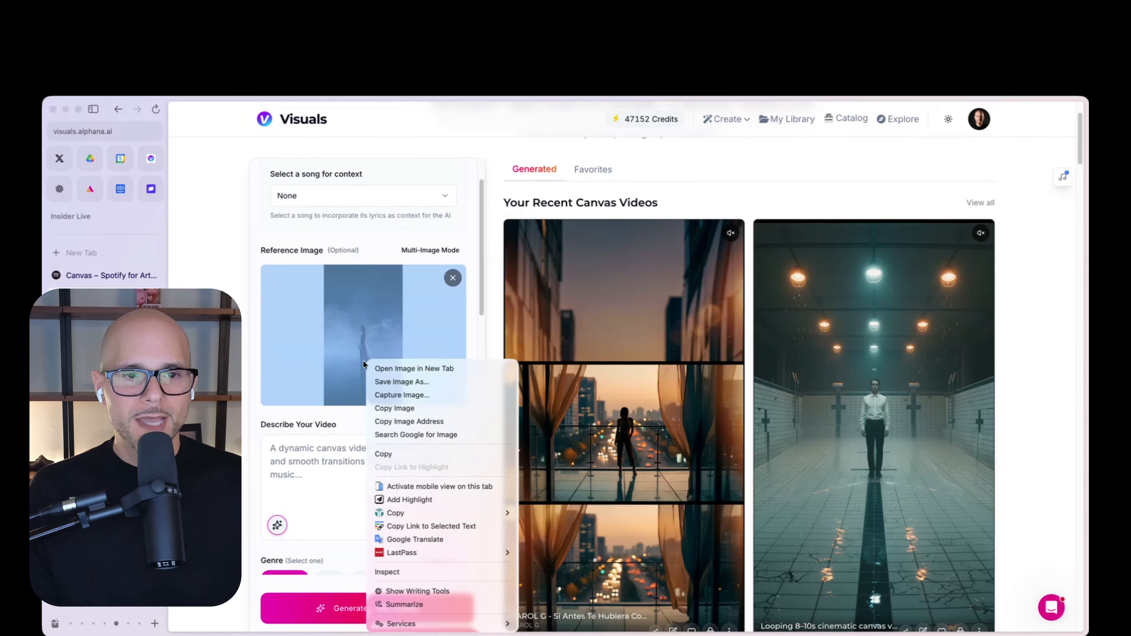
{"action": "left_click", "coordinate": [318, 395]}
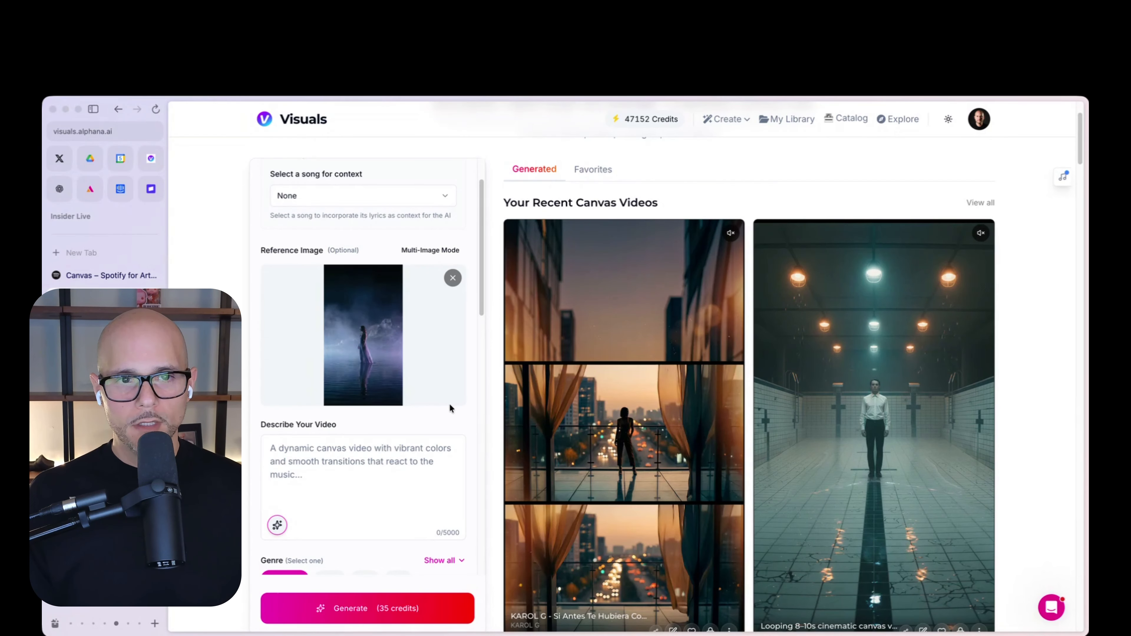
Have the AI write a new video description for the vertical reference image and review the text
{"action": "left_click", "coordinate": [277, 526]}
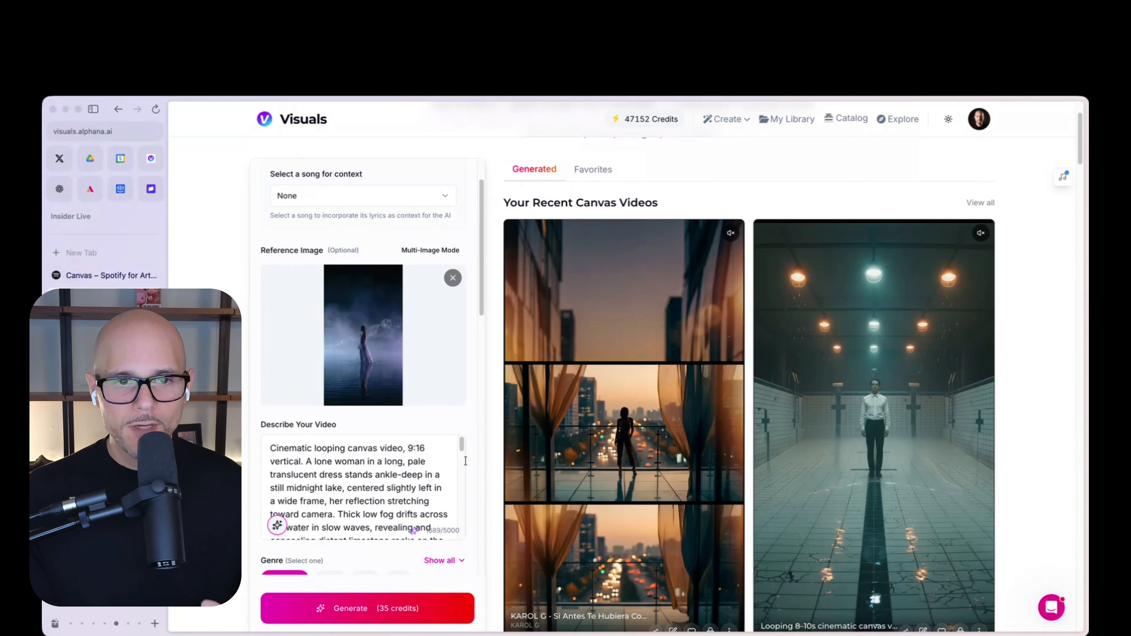
{"action": "mouse_move", "coordinate": [462, 448]}
{"action": "left_mouse_down"}
{"action": "mouse_move", "coordinate": [464, 516]}
{"action": "mouse_move", "coordinate": [460, 434]}
{"action": "left_mouse_up"}
{"action": "scroll", "coordinate": [494, 474], "scroll_direction": "down", "scroll_amount": 1}
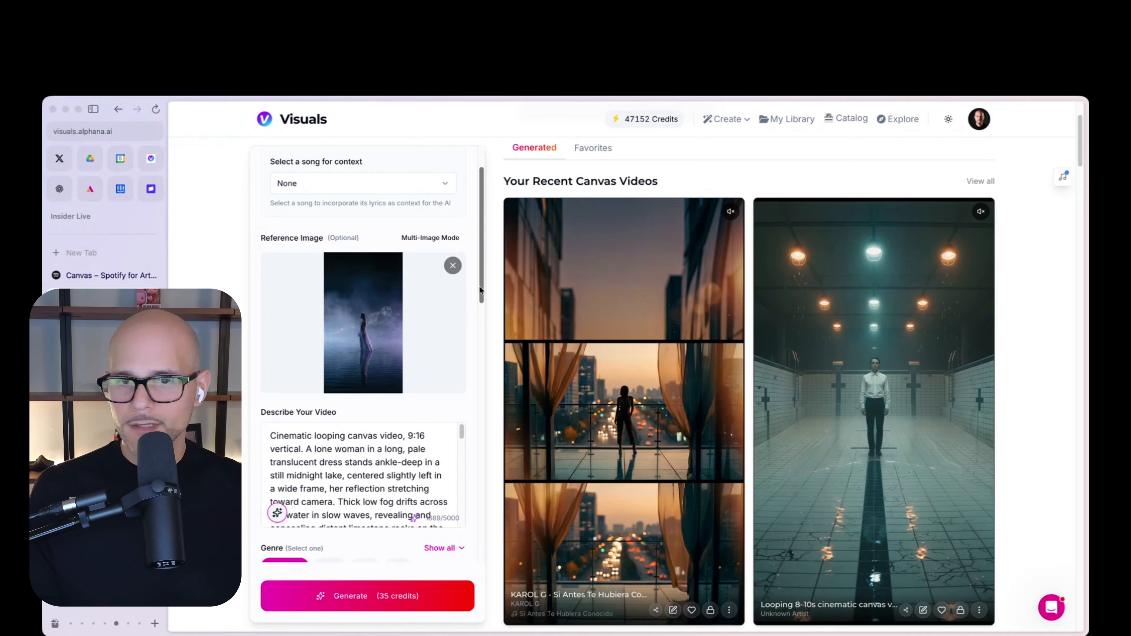
Leave the animation mode at Based on and set the video generation model to Luma Ray-Flash-2
{"action": "mouse_move", "coordinate": [479, 286]}
{"action": "left_mouse_down"}
{"action": "mouse_move", "coordinate": [480, 302]}
{"action": "mouse_move", "coordinate": [477, 292]}
{"action": "left_mouse_up"}
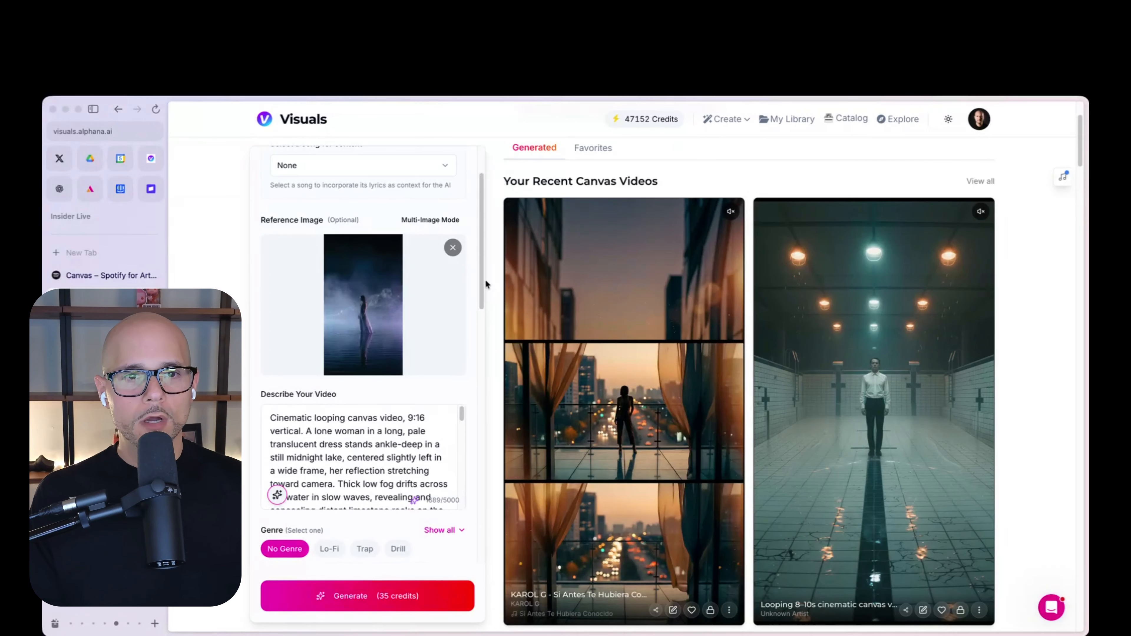
{"action": "left_click_drag", "start_coordinate": [481, 280], "coordinate": [487, 402]}
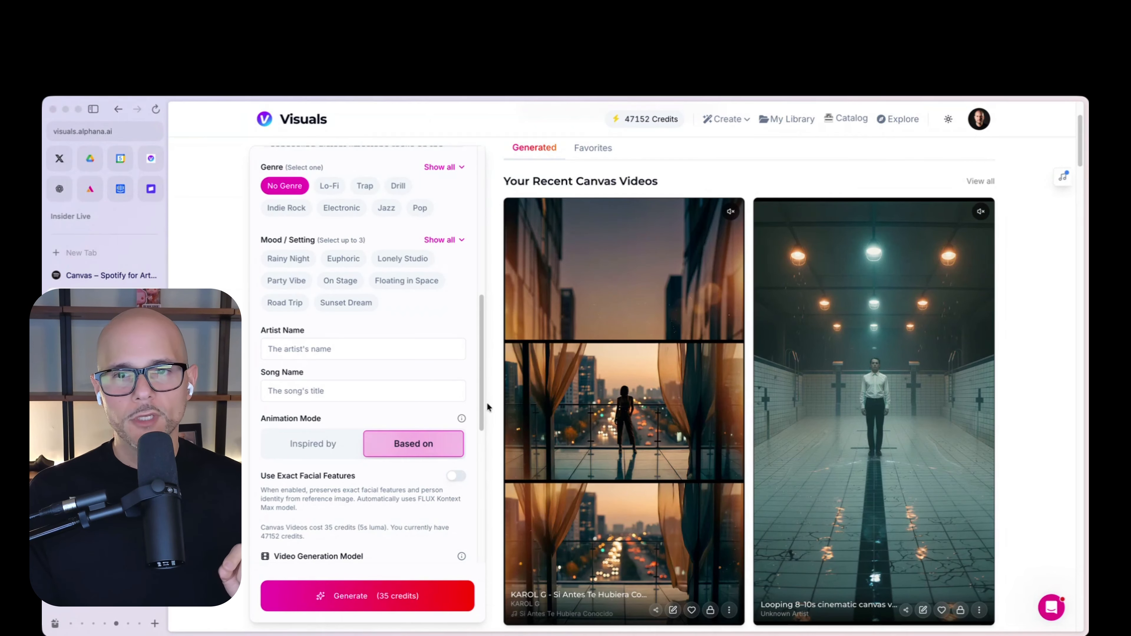
{"action": "left_click_drag", "start_coordinate": [487, 403], "coordinate": [486, 417]}
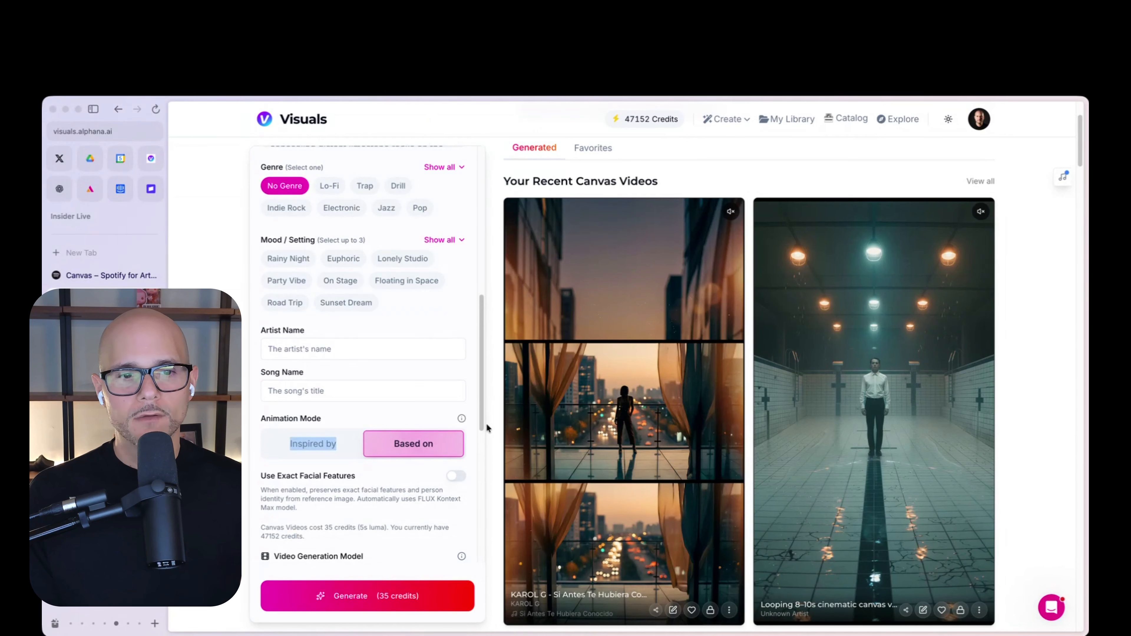
{"action": "scroll", "coordinate": [388, 460], "scroll_direction": "down", "scroll_amount": 3}
{"action": "left_click", "coordinate": [388, 436]}
{"action": "scroll", "coordinate": [389, 437], "scroll_direction": "down", "scroll_amount": 5}
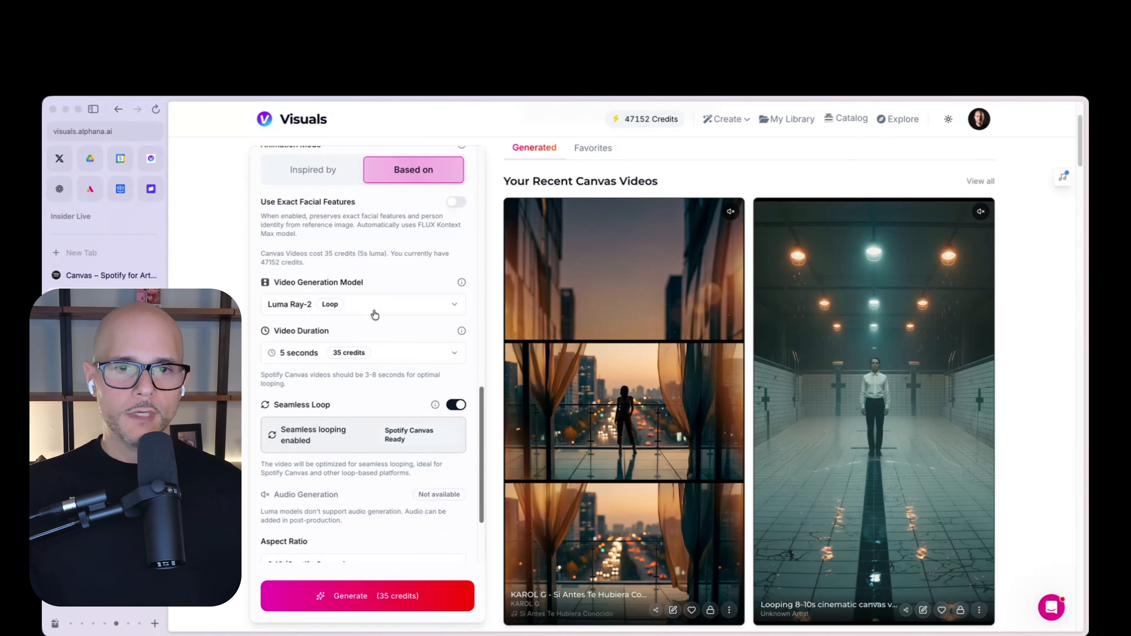
{"action": "scroll", "coordinate": [376, 303], "scroll_direction": "down", "scroll_amount": 2}
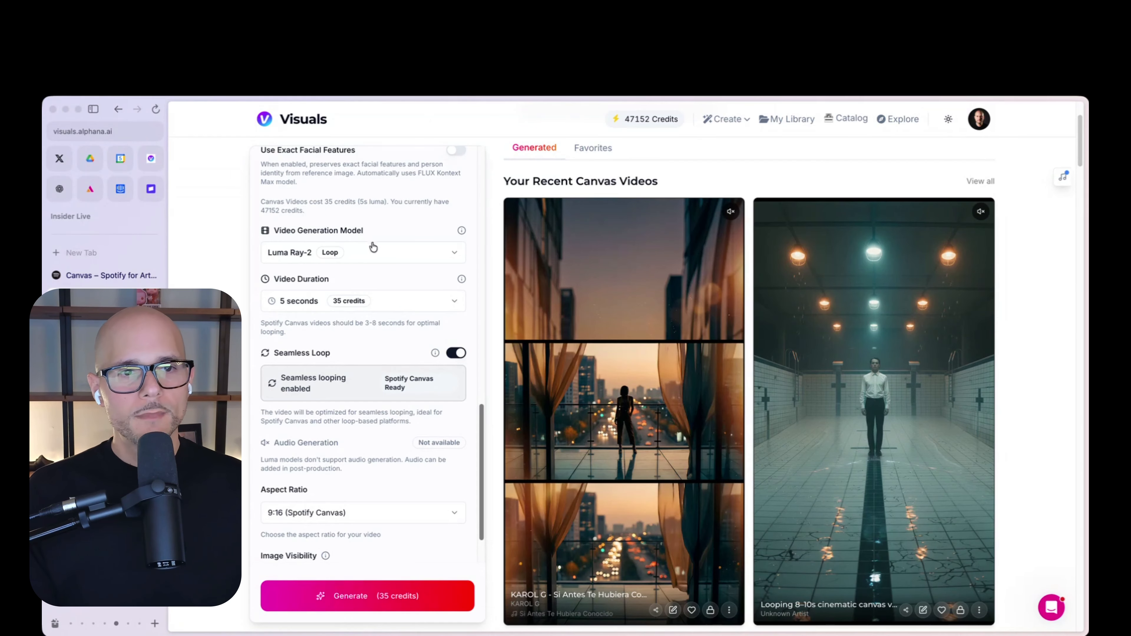
{"action": "left_click", "coordinate": [388, 249]}
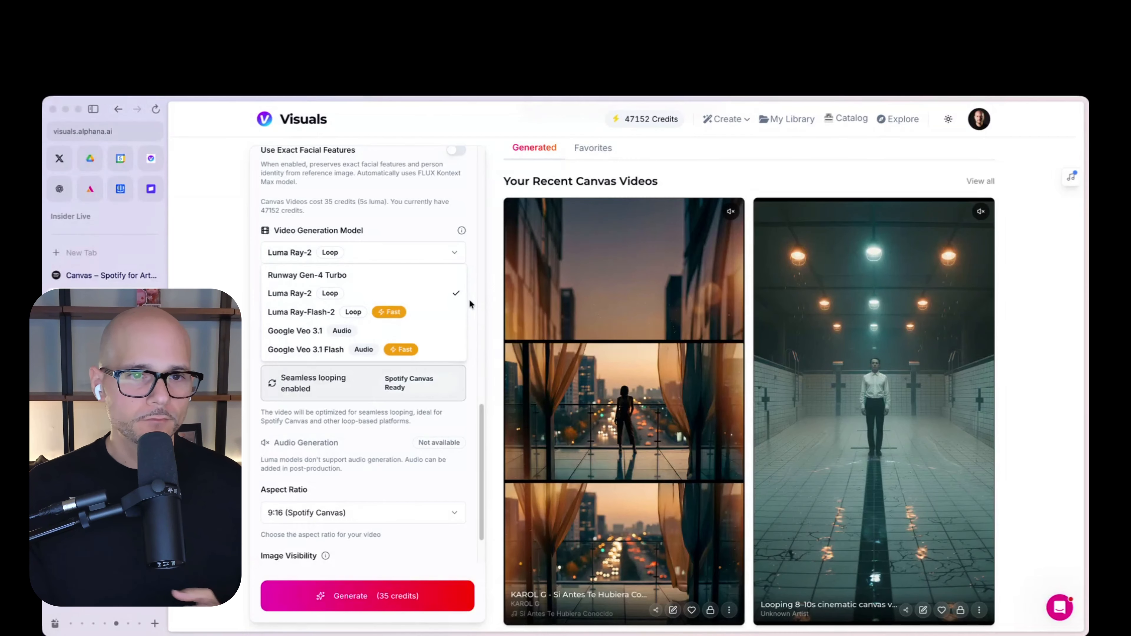
{"action": "left_click", "coordinate": [314, 313]}
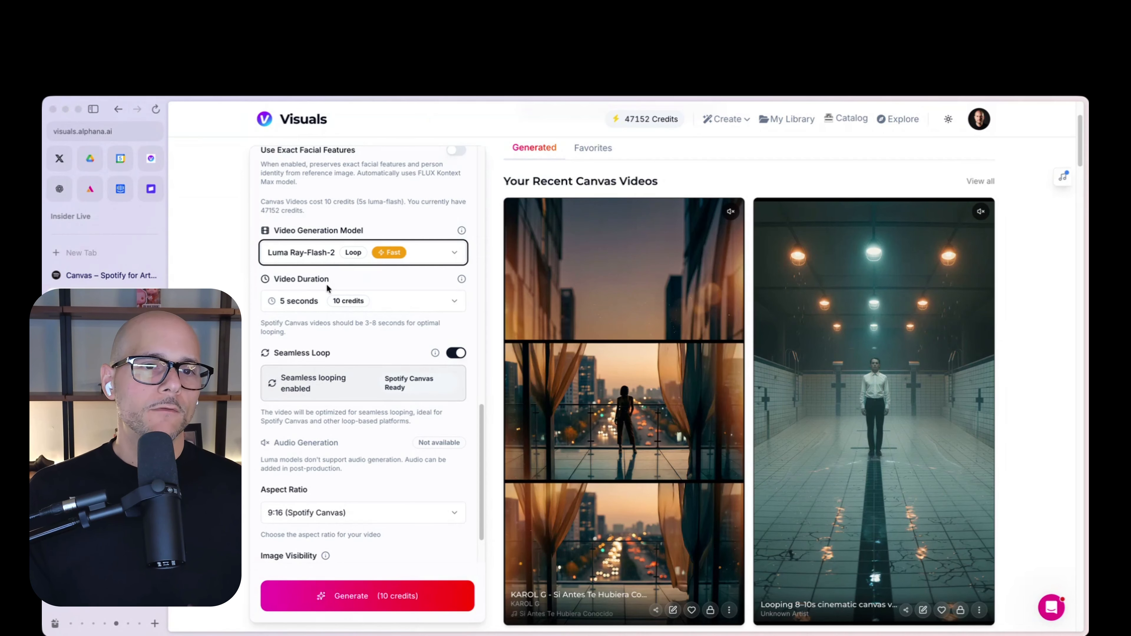
Check the available video durations and choose 5 seconds
{"action": "left_click", "coordinate": [452, 307]}
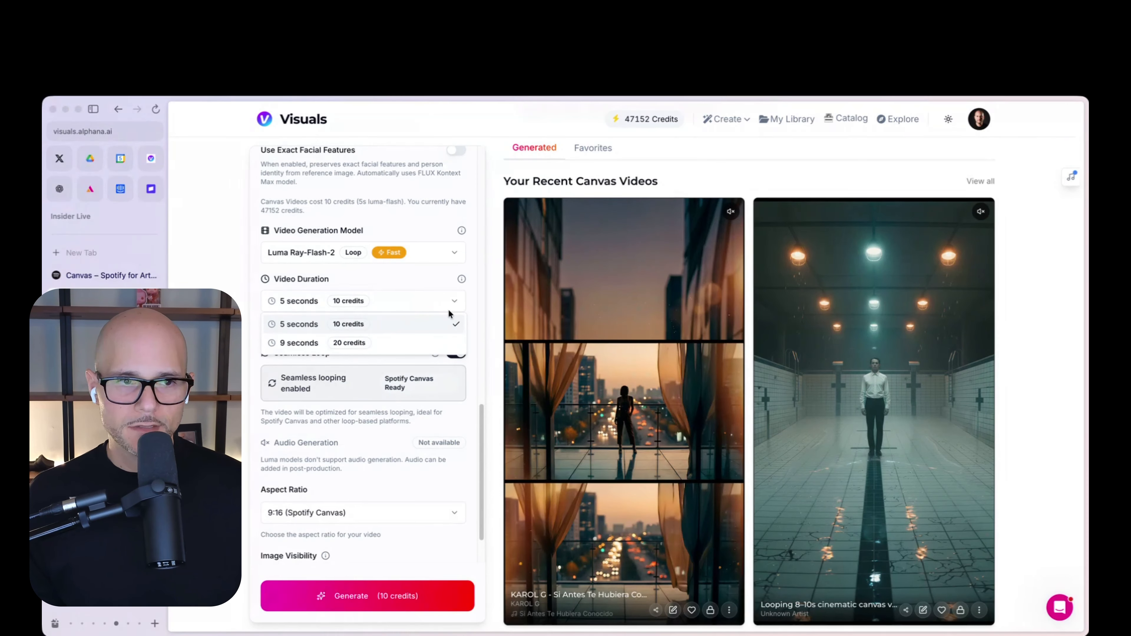
{"action": "left_click", "coordinate": [271, 382]}
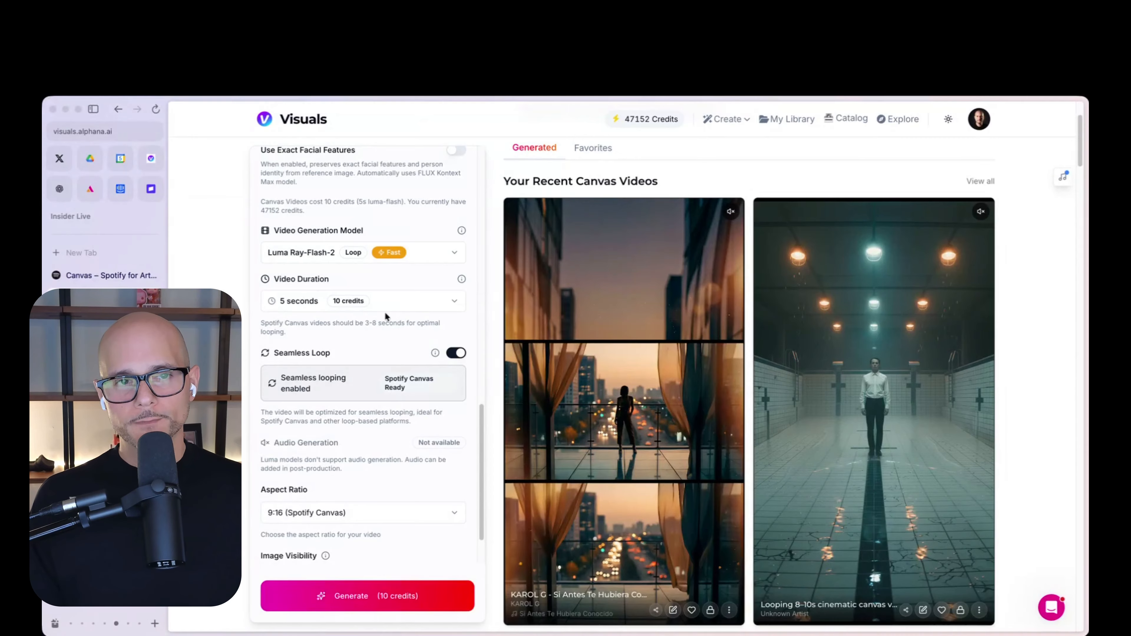
{"action": "left_click", "coordinate": [322, 303]}
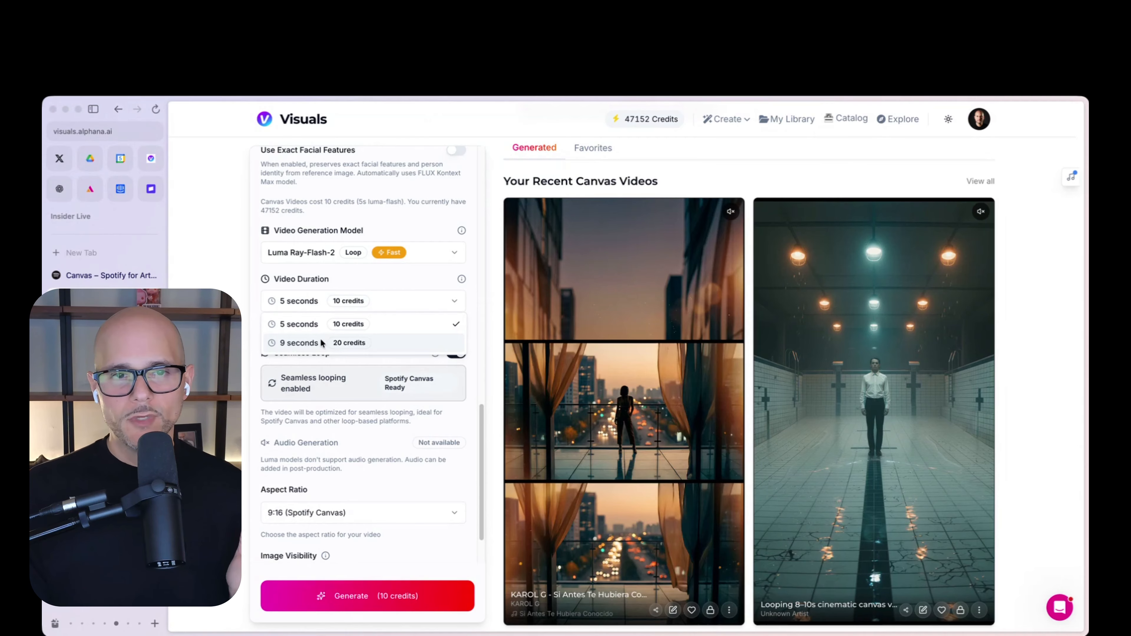
{"action": "left_click", "coordinate": [304, 321]}
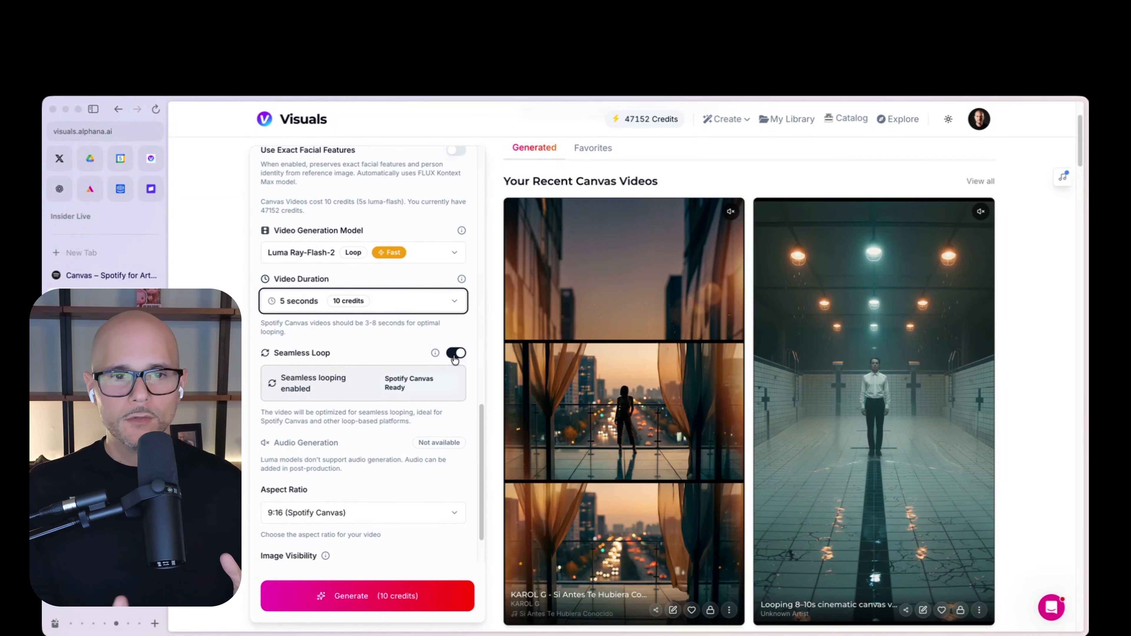
Keep the aspect ratio at 9:16 (Spotify Canvas) and generate the seamlessly looping canvas video
{"action": "scroll", "coordinate": [459, 467], "scroll_direction": "down", "scroll_amount": 2}
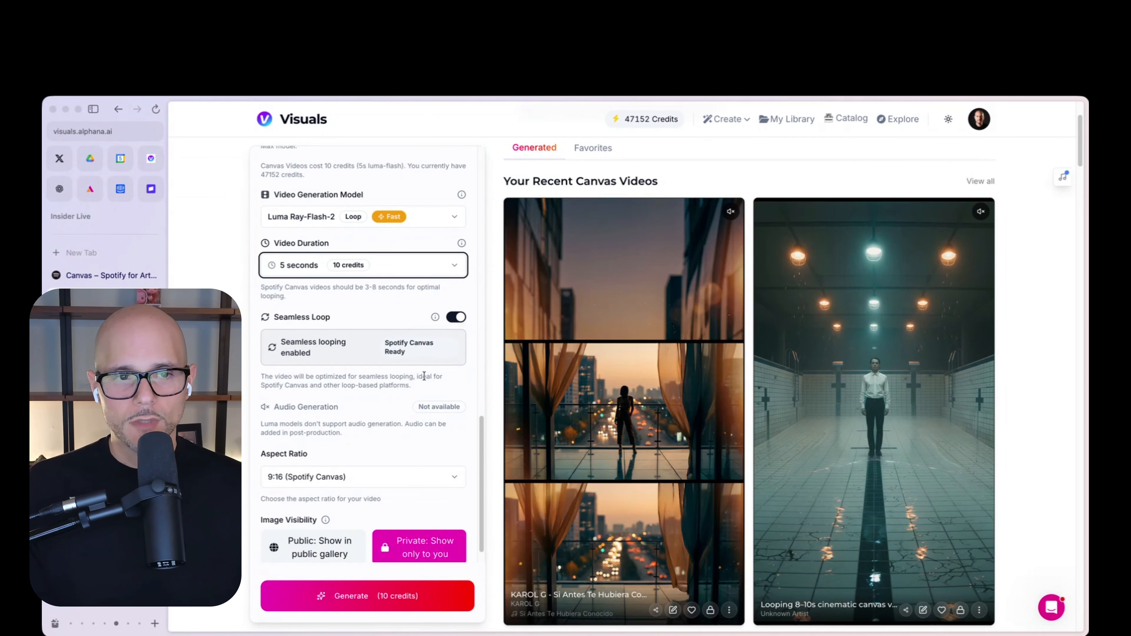
{"action": "left_click", "coordinate": [339, 480]}
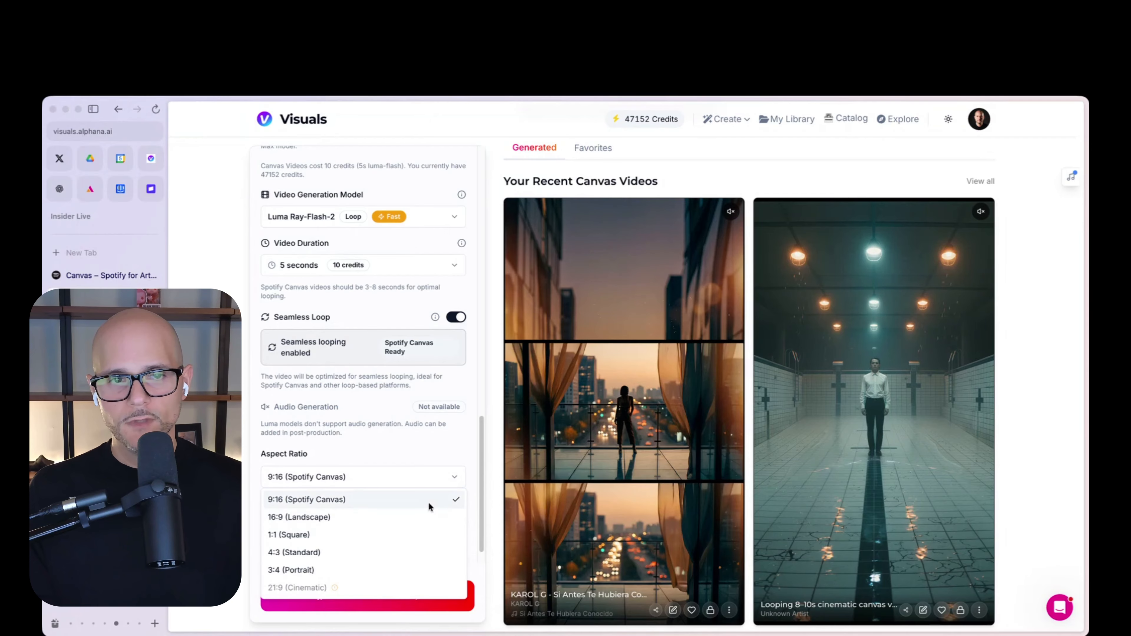
{"action": "left_click", "coordinate": [406, 466]}
{"action": "left_click", "coordinate": [409, 600]}
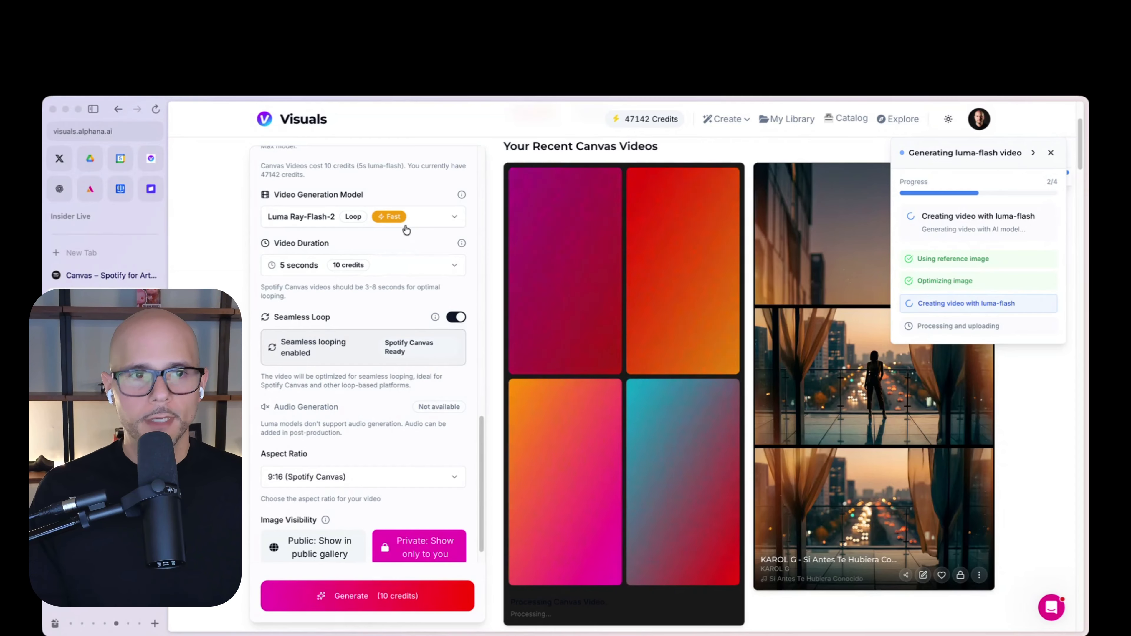
Switch the video generation model to Google Veo 3.1 Flash for a second version
{"action": "left_click", "coordinate": [408, 219]}
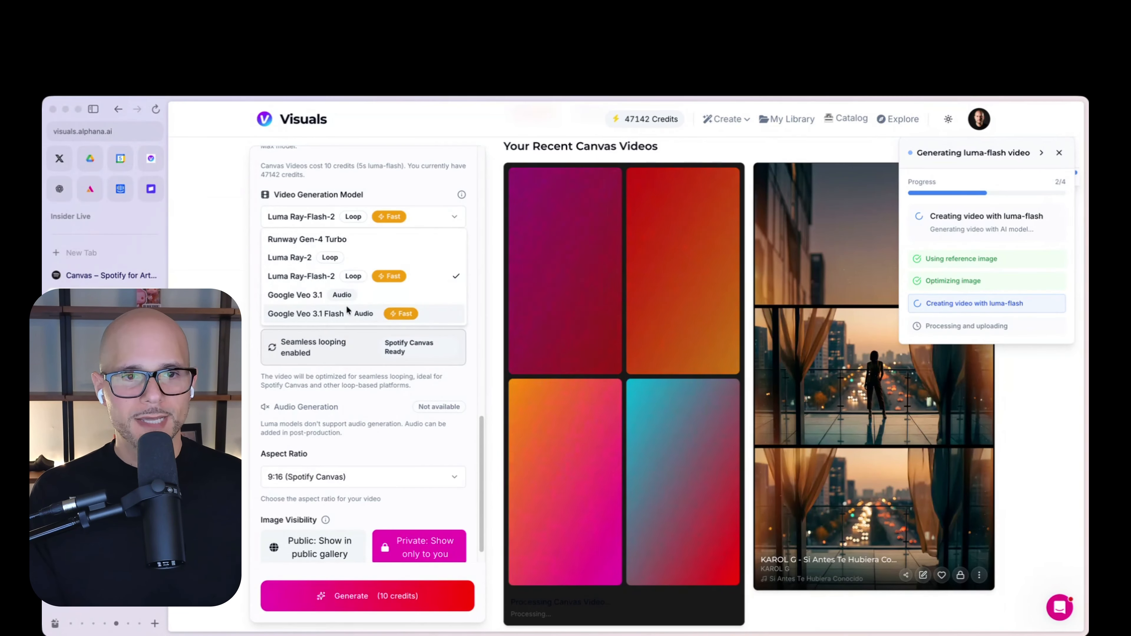
{"action": "left_click", "coordinate": [298, 314]}
{"action": "left_click", "coordinate": [313, 210]}
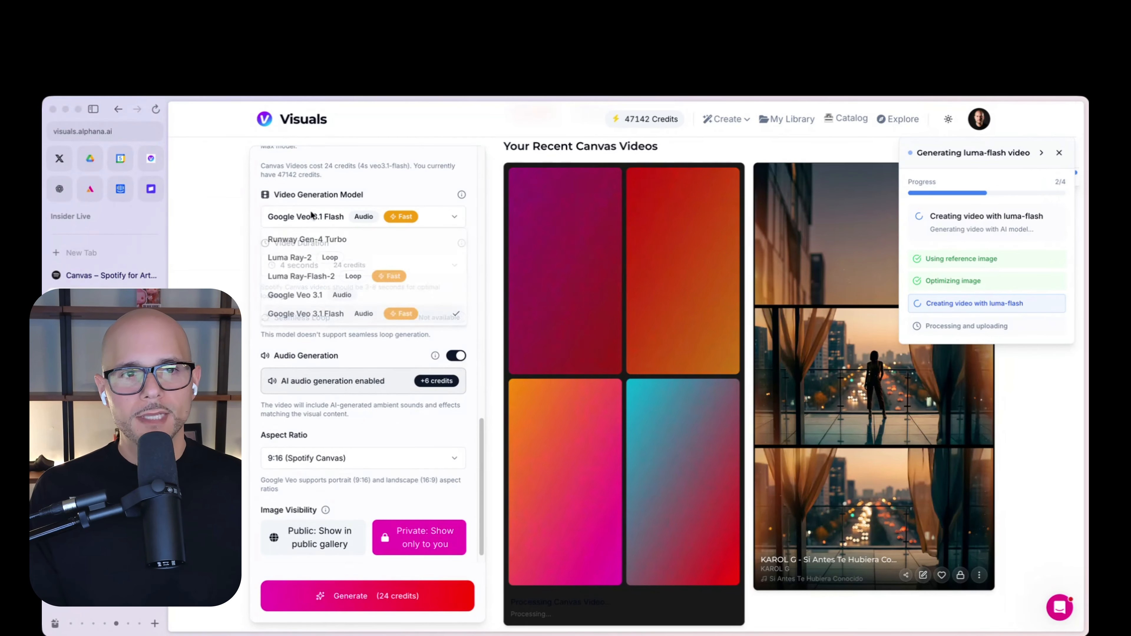
{"action": "left_click", "coordinate": [327, 218]}
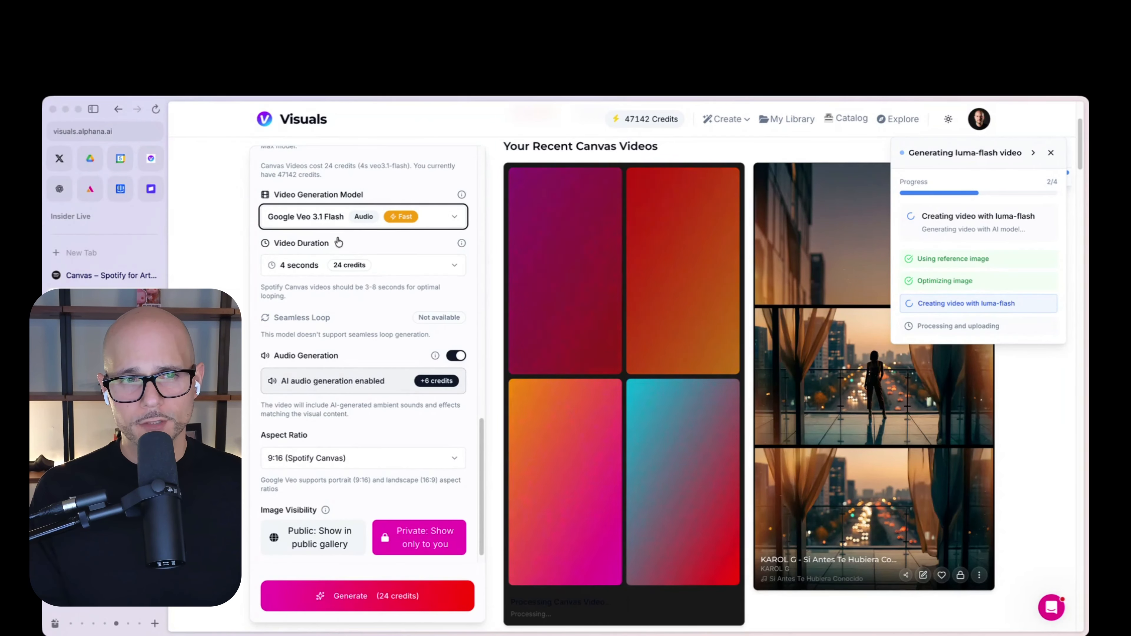
Set the video duration to 8 seconds and turn off audio generation
{"action": "left_click", "coordinate": [325, 268]}
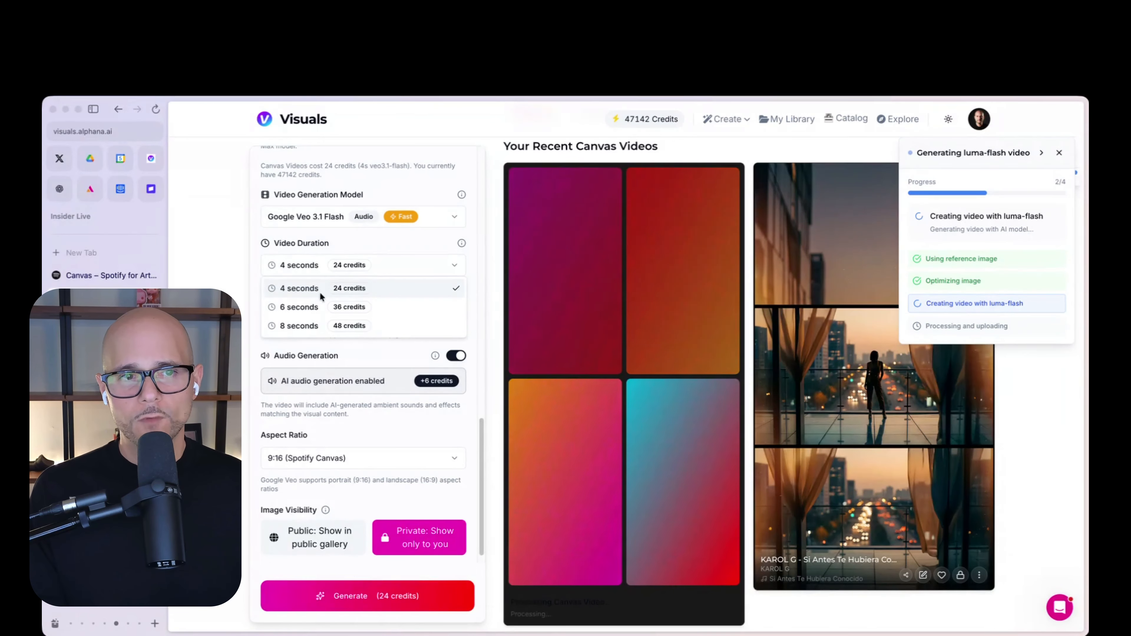
{"action": "left_click", "coordinate": [311, 326]}
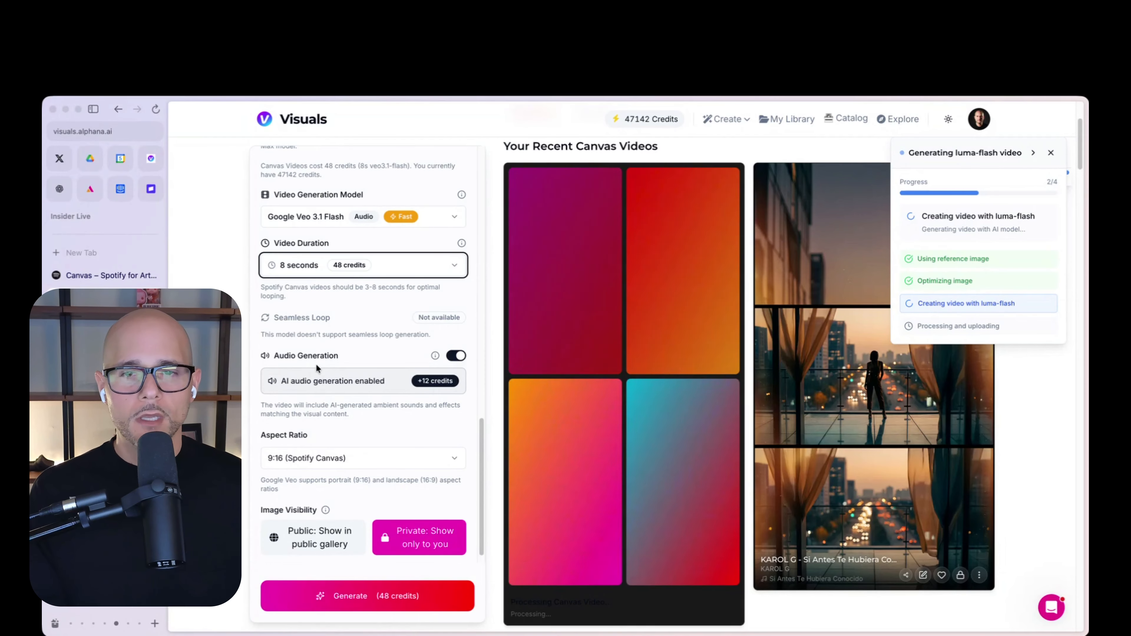
{"action": "left_click", "coordinate": [454, 356]}
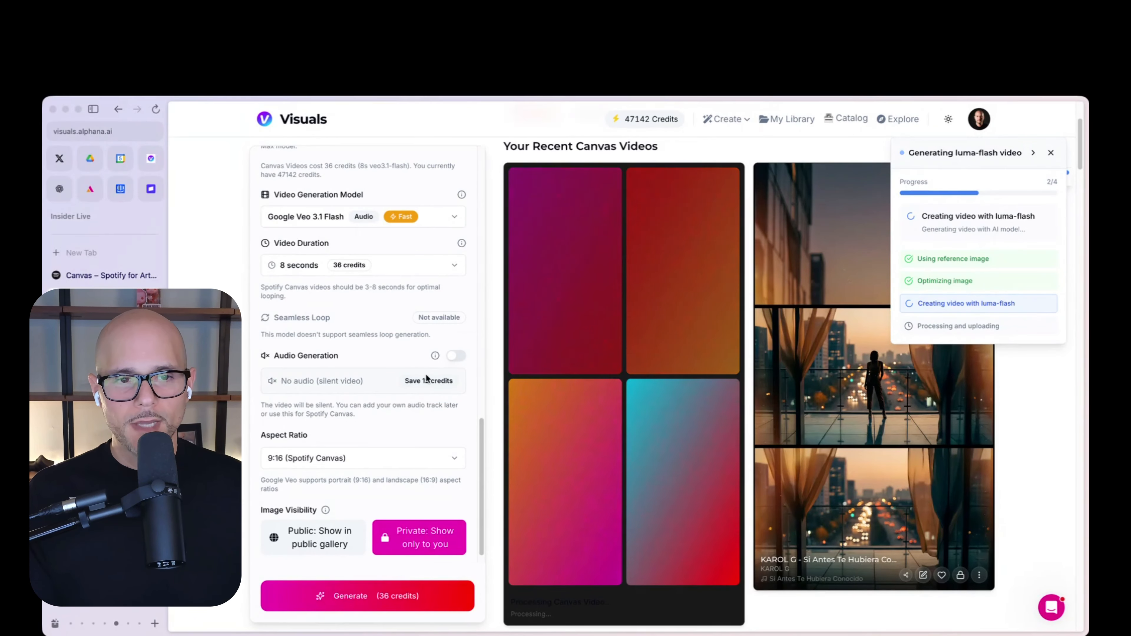
Check the reference image and description, and generate the Google Veo 3.1 Flash version of the canvas video
{"action": "scroll", "coordinate": [476, 381], "scroll_direction": "up", "scroll_amount": 10}
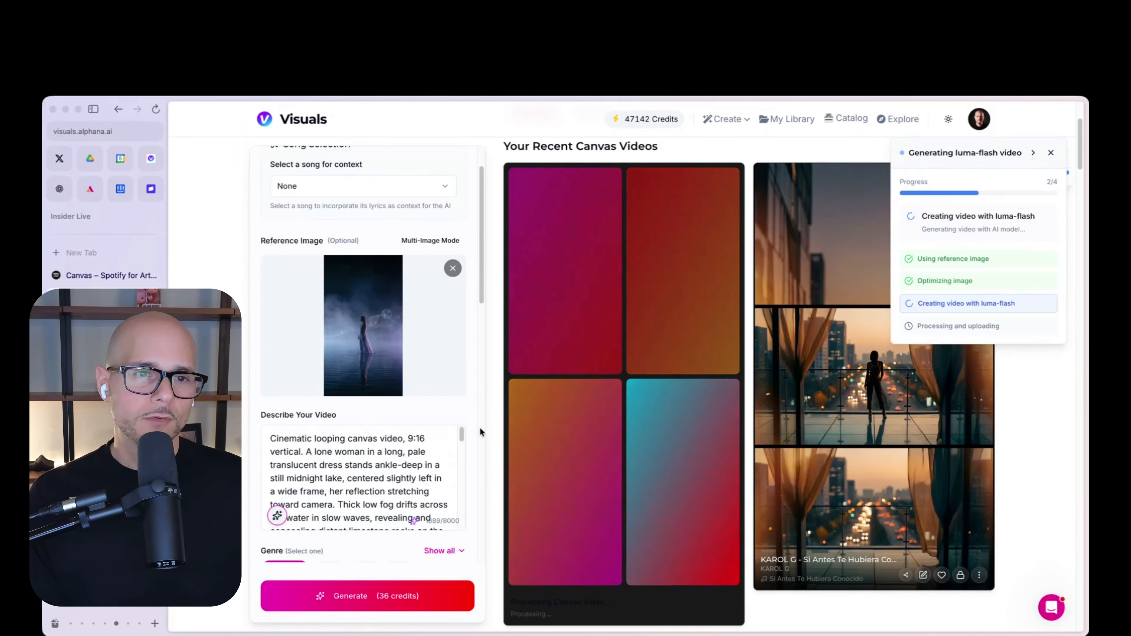
{"action": "scroll", "coordinate": [480, 431], "scroll_direction": "down", "scroll_amount": 1}
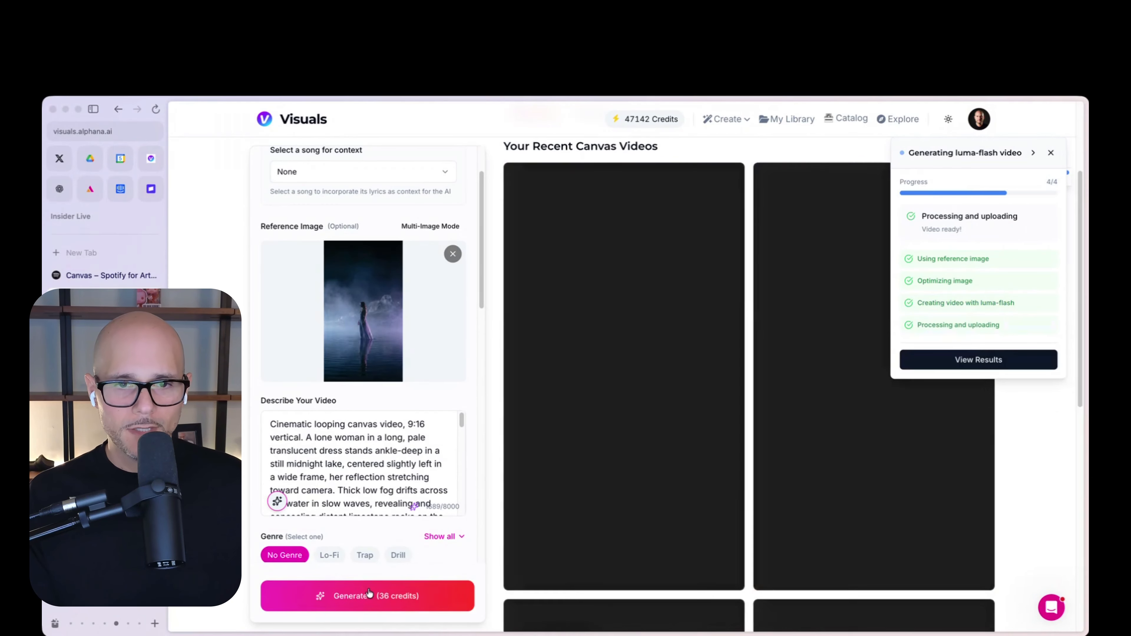
{"action": "left_click", "coordinate": [368, 593]}
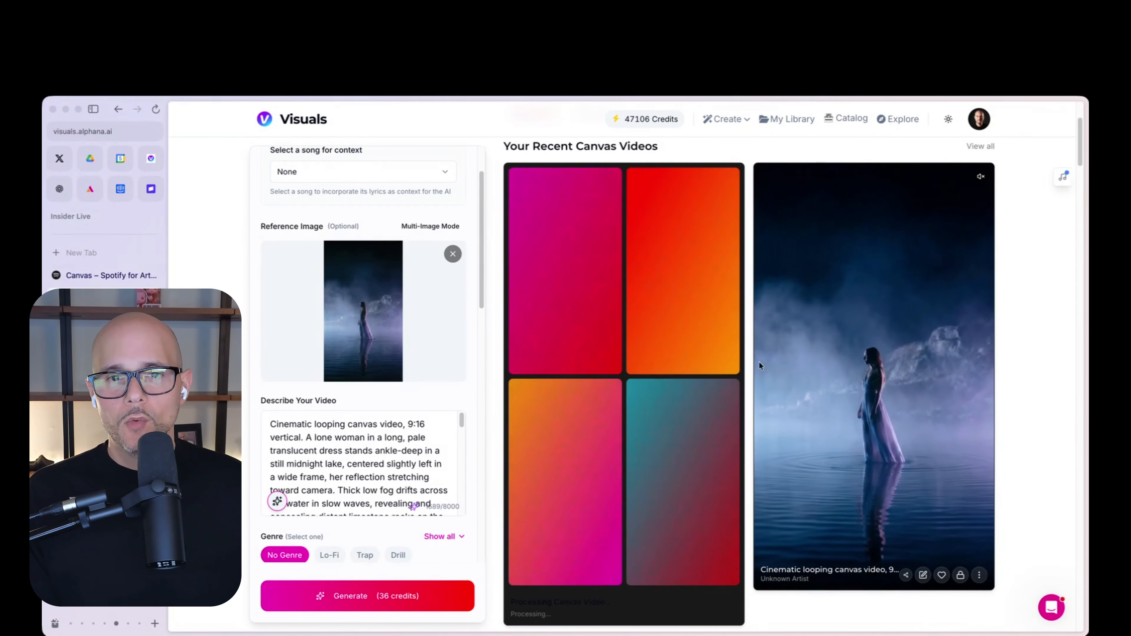
Open the finished luma-flash canvas video, play it and look at its remix options
{"action": "left_click", "coordinate": [873, 374]}
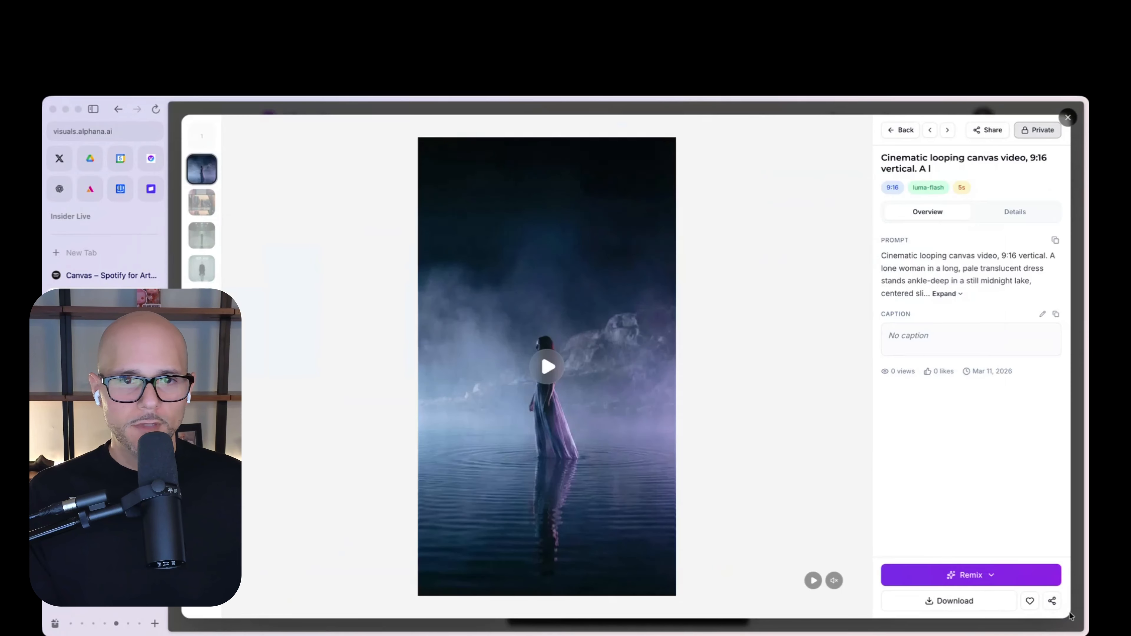
{"action": "left_click", "coordinate": [541, 374]}
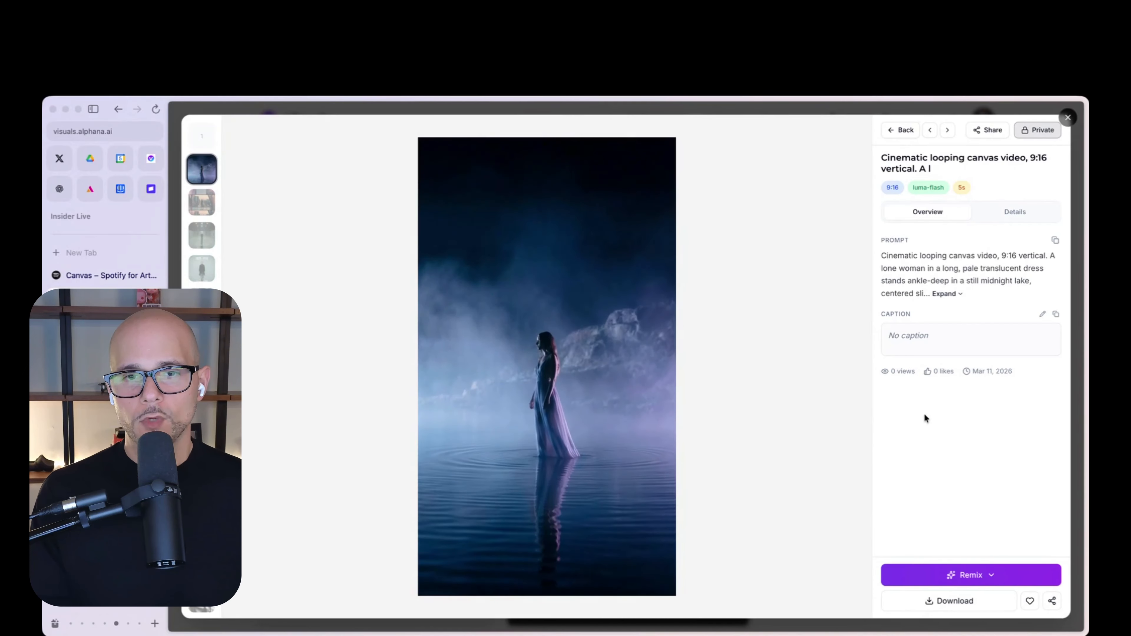
{"action": "left_click", "coordinate": [999, 574]}
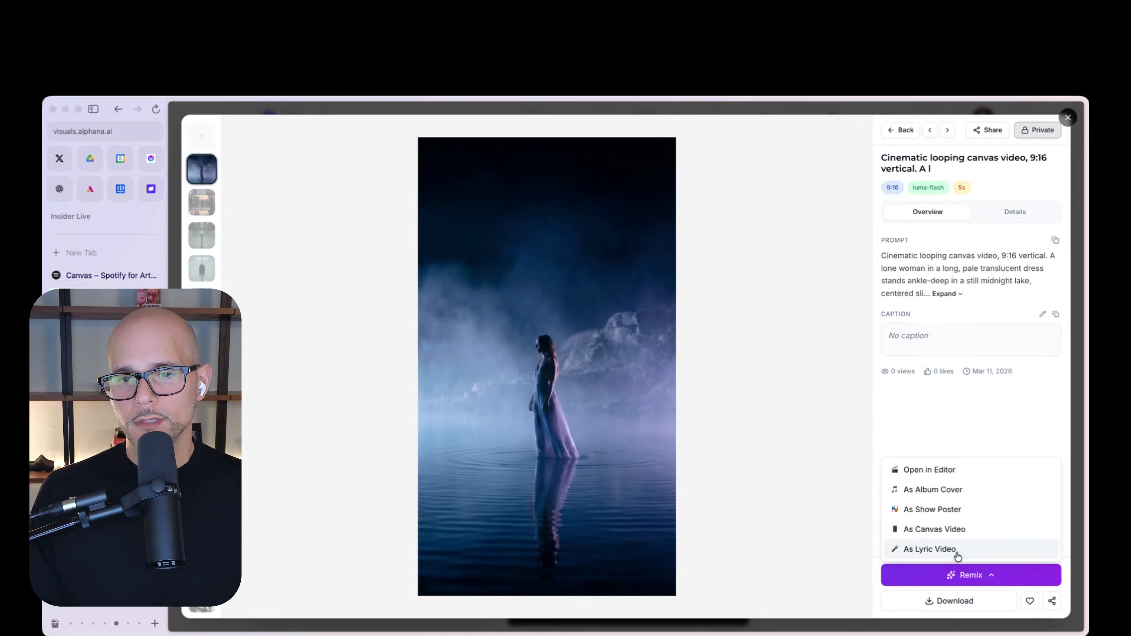
{"action": "left_click", "coordinate": [944, 435]}
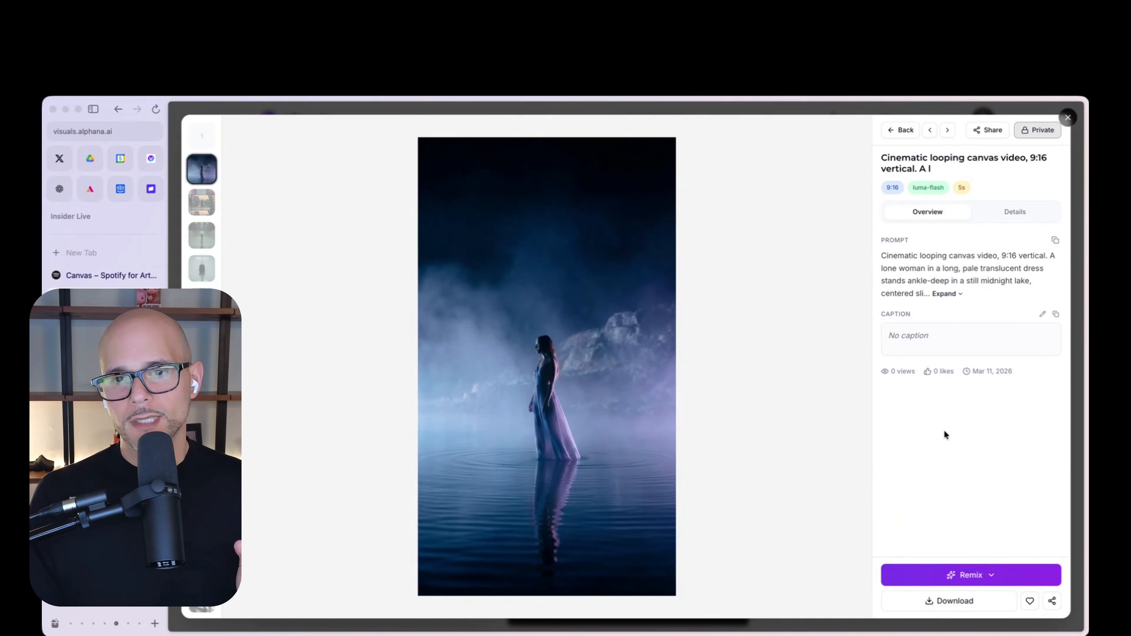
{"action": "mouse_move", "coordinate": [624, 332]}
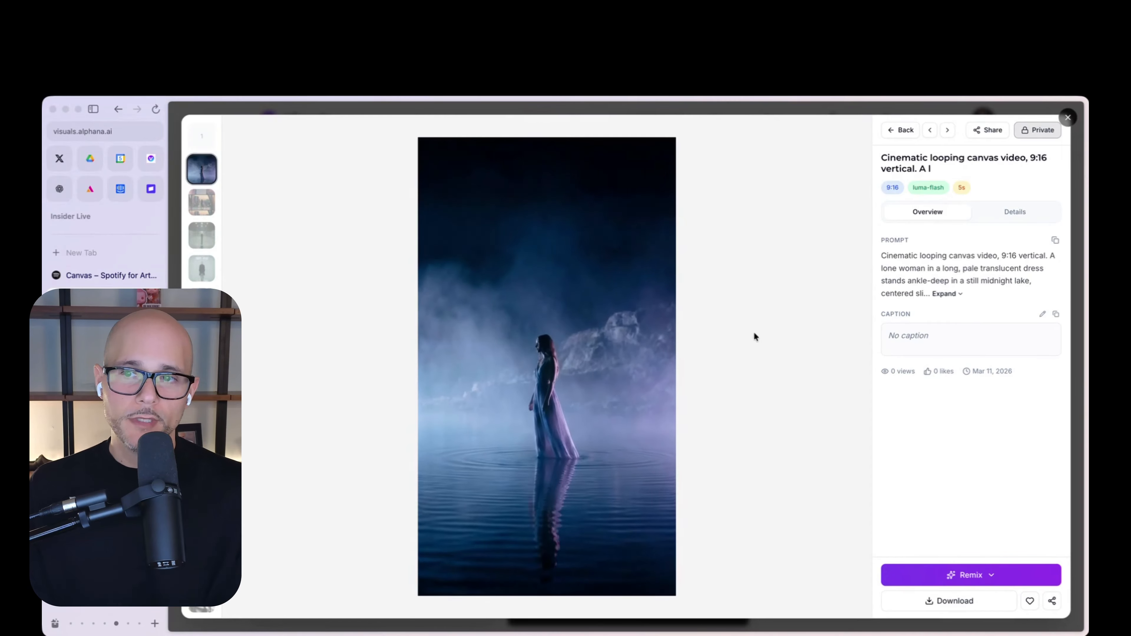
Close the luma-flash video, open the finished veo3.1-flash canvas video and read through its full prompt
{"action": "mouse_move", "coordinate": [824, 416]}
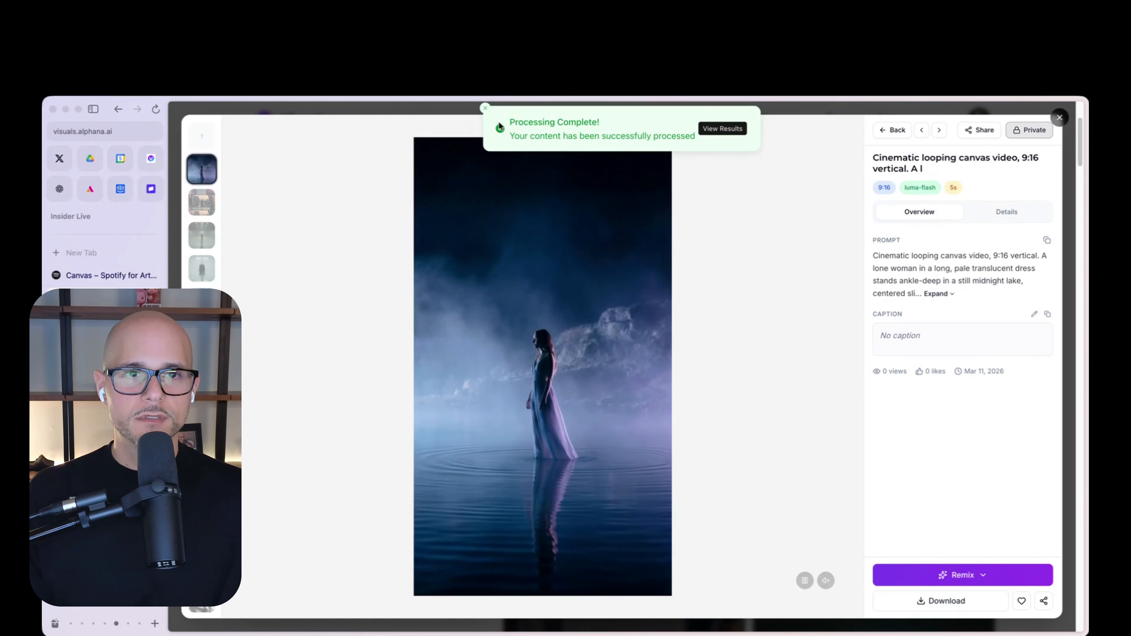
{"action": "left_click", "coordinate": [1059, 118]}
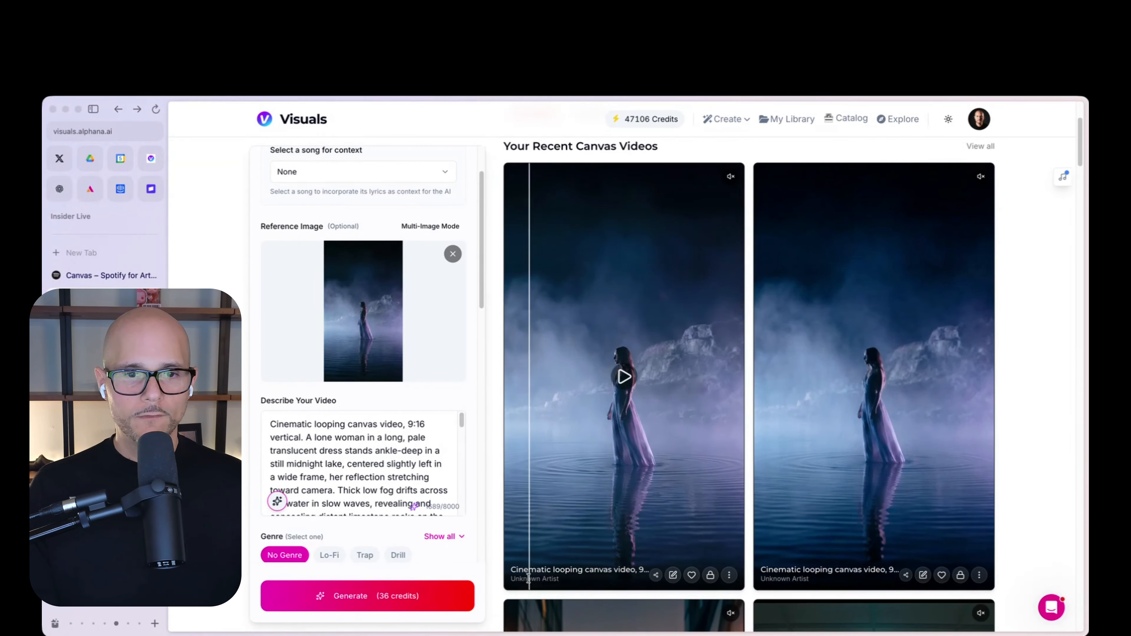
{"action": "left_click", "coordinate": [624, 374]}
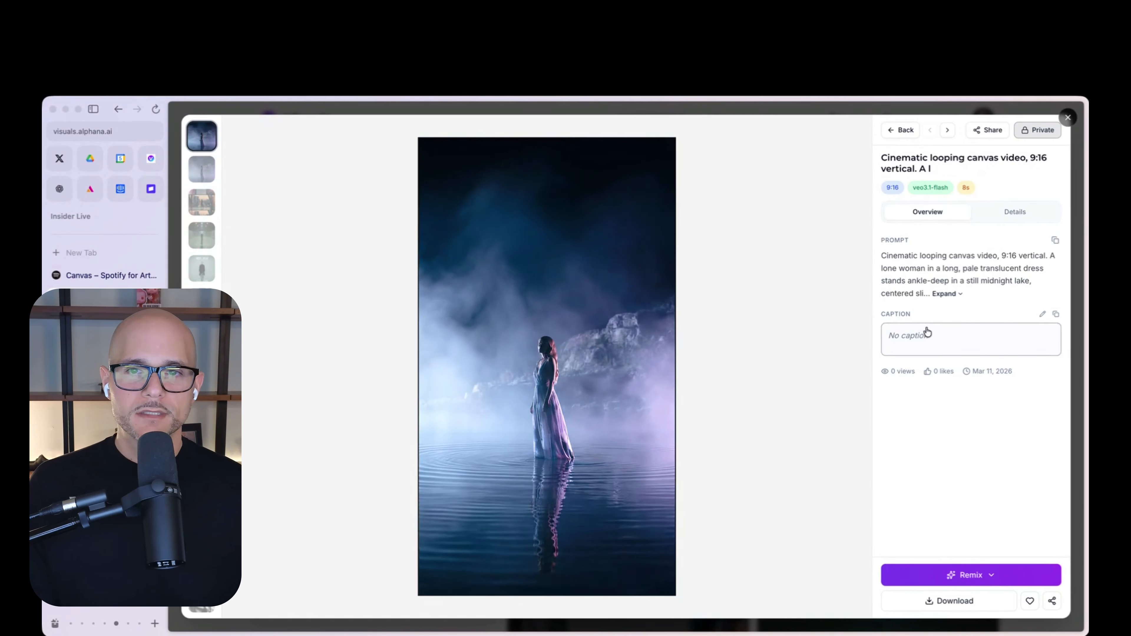
{"action": "left_click", "coordinate": [946, 294]}
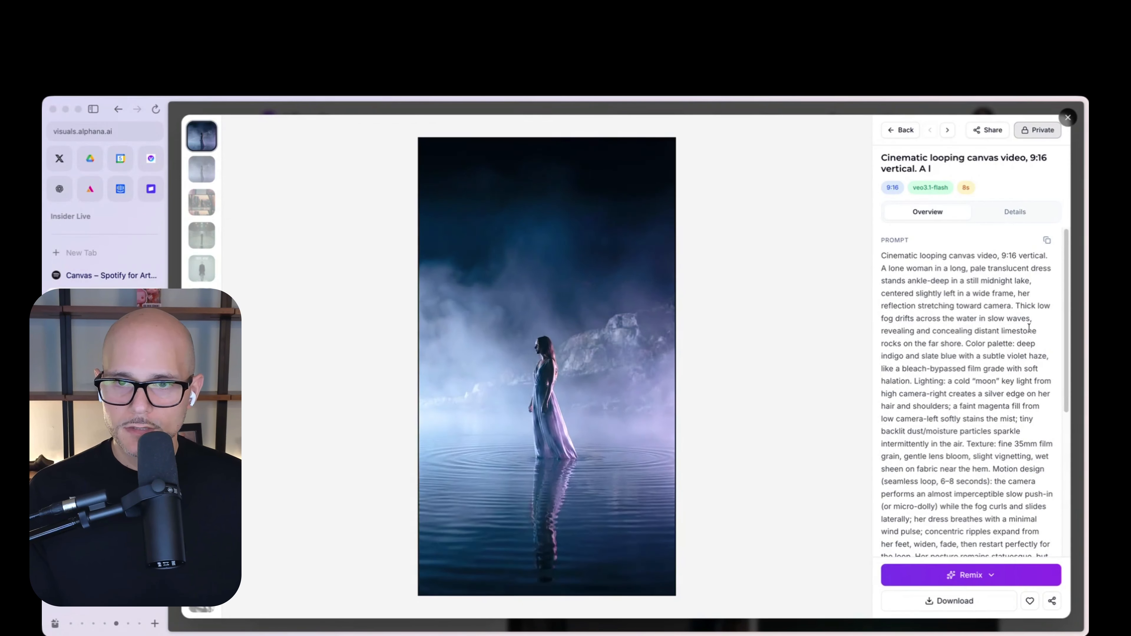
{"action": "scroll", "coordinate": [935, 340], "scroll_direction": "down", "scroll_amount": 3}
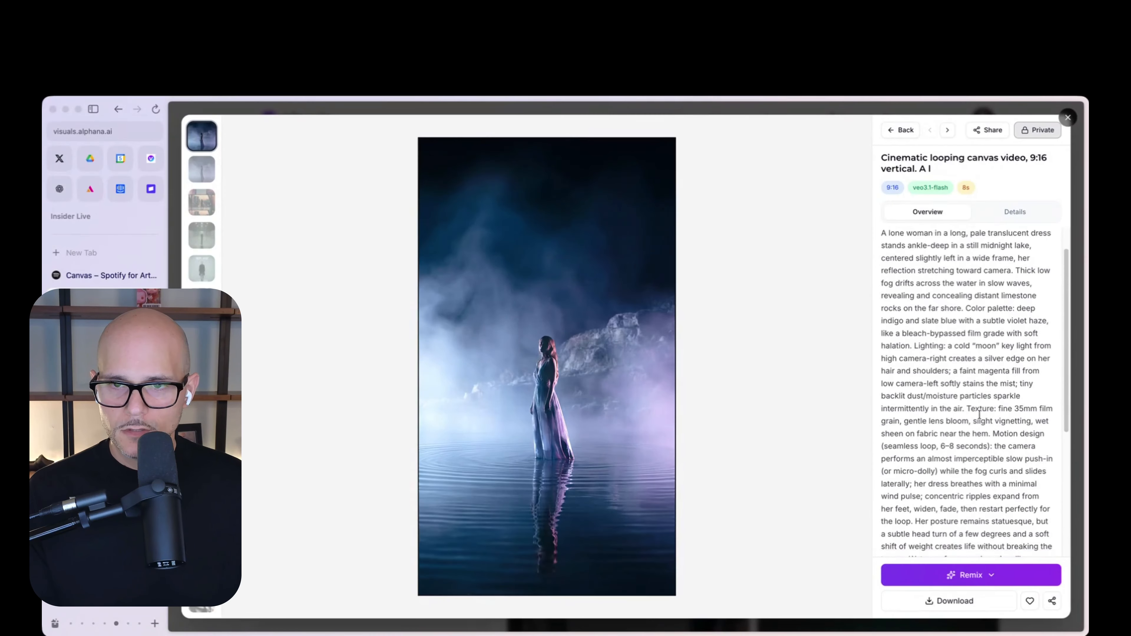
{"action": "scroll", "coordinate": [1020, 347], "scroll_direction": "down", "scroll_amount": 3}
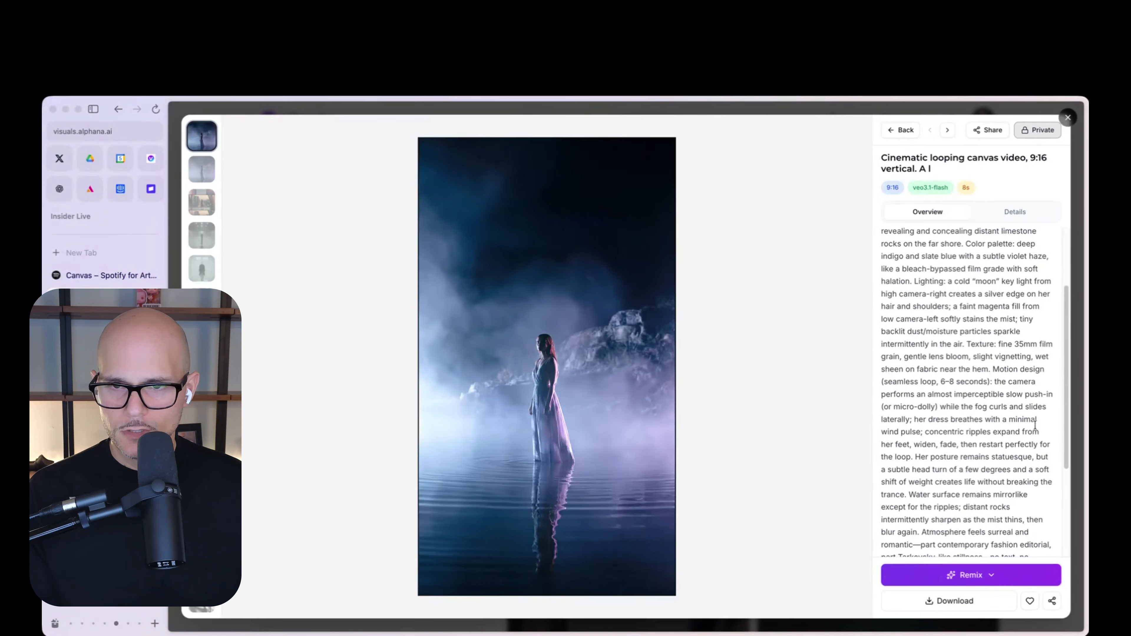
{"action": "left_click_drag", "start_coordinate": [935, 386], "coordinate": [955, 394]}
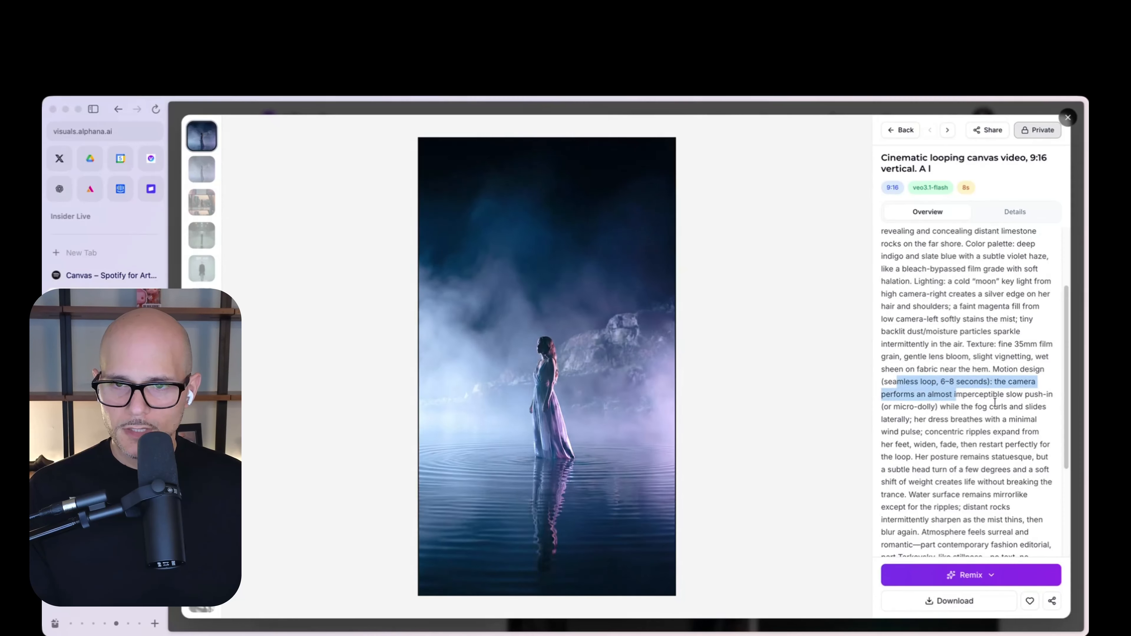
{"action": "left_click", "coordinate": [956, 394]}
{"action": "scroll", "coordinate": [987, 408], "scroll_direction": "down", "scroll_amount": 6}
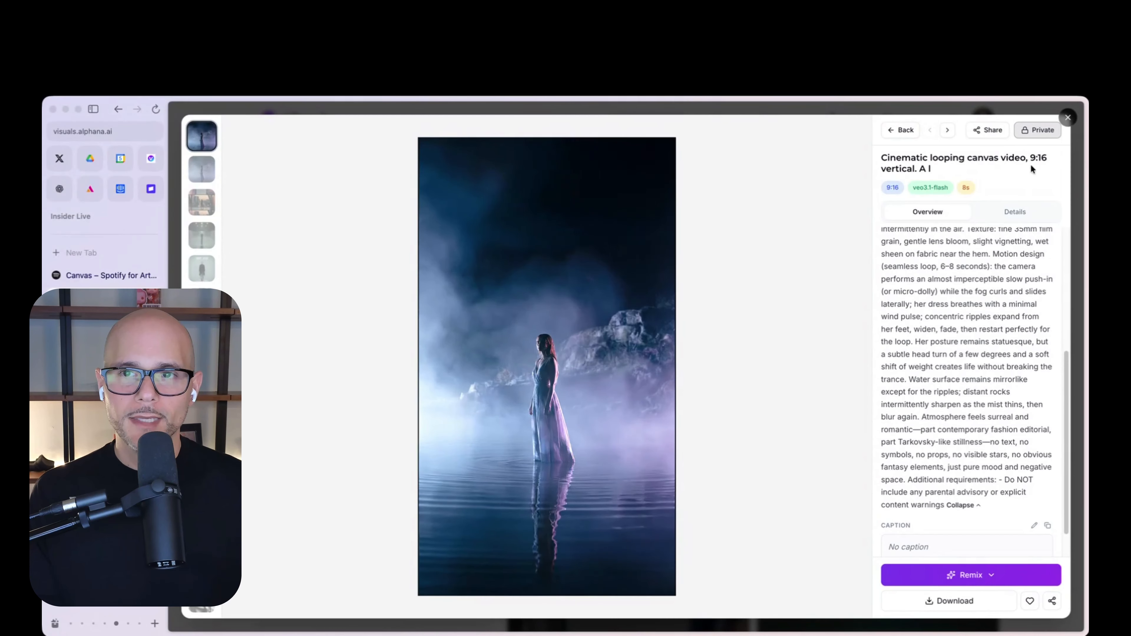
{"action": "left_click", "coordinate": [1068, 118]}
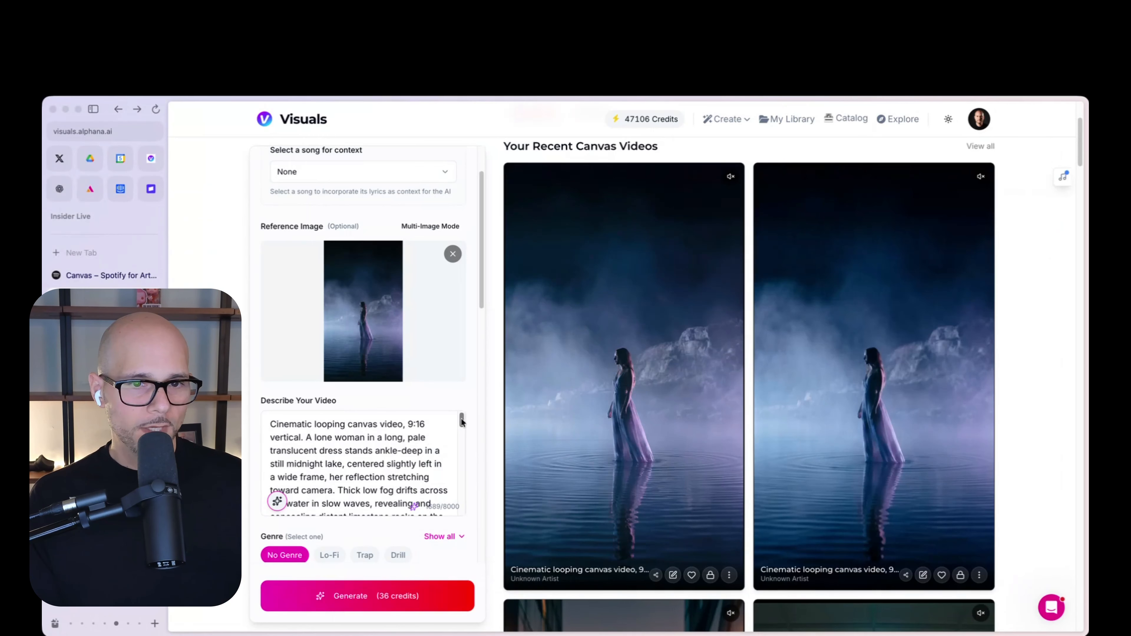
Replace "an almost imperceptible slow" with "rapid" before "push-in" in the video description's camera motion passage
{"action": "left_click_drag", "start_coordinate": [461, 421], "coordinate": [462, 468]}
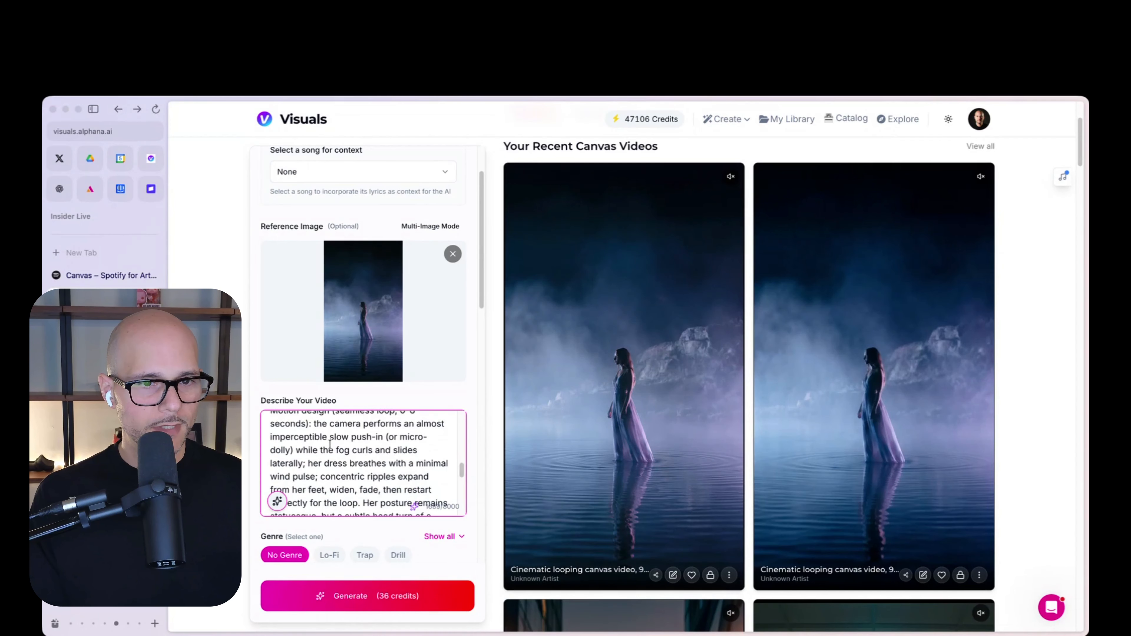
{"action": "double_click", "coordinate": [332, 438]}
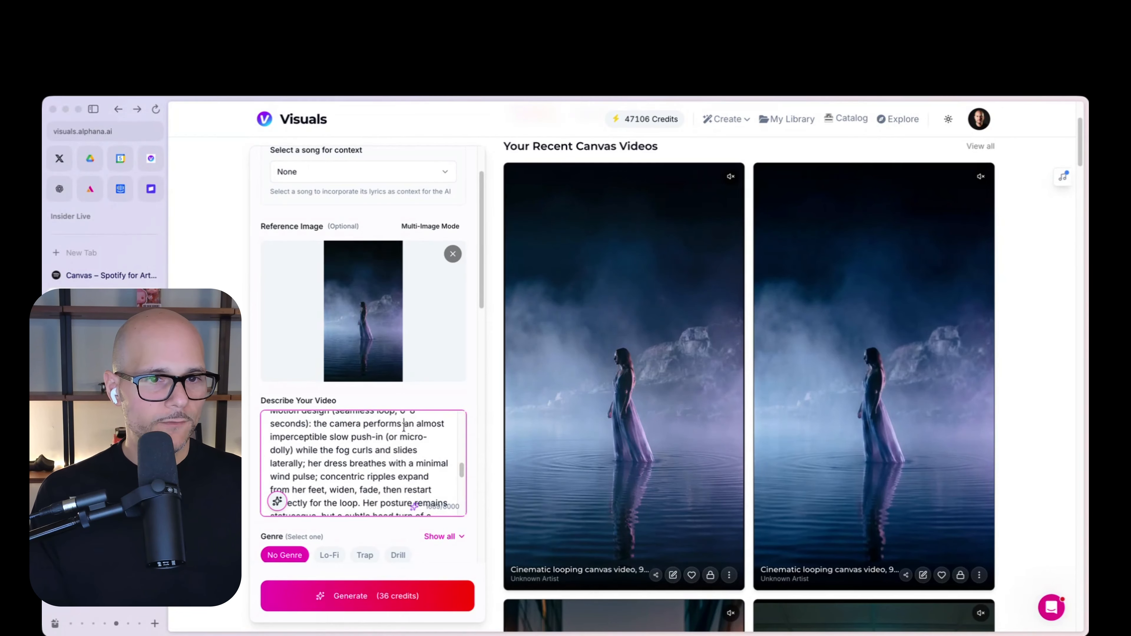
{"action": "left_click_drag", "start_coordinate": [404, 426], "coordinate": [351, 438]}
{"action": "type", "text": "rapid"}
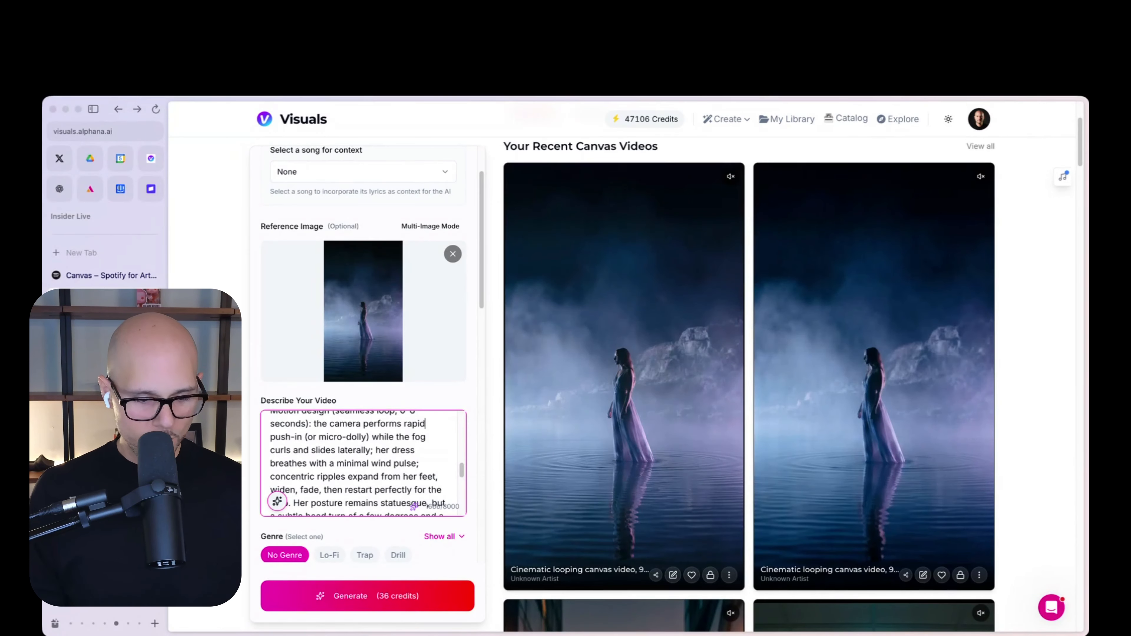
Replace the whole description with a motion video prompt for three distinct cuts: fog in motion, a different angle on the subject, and a revealing drone shot
{"action": "key", "text": "super+a"}
{"action": "key", "text": "BackSpace"}
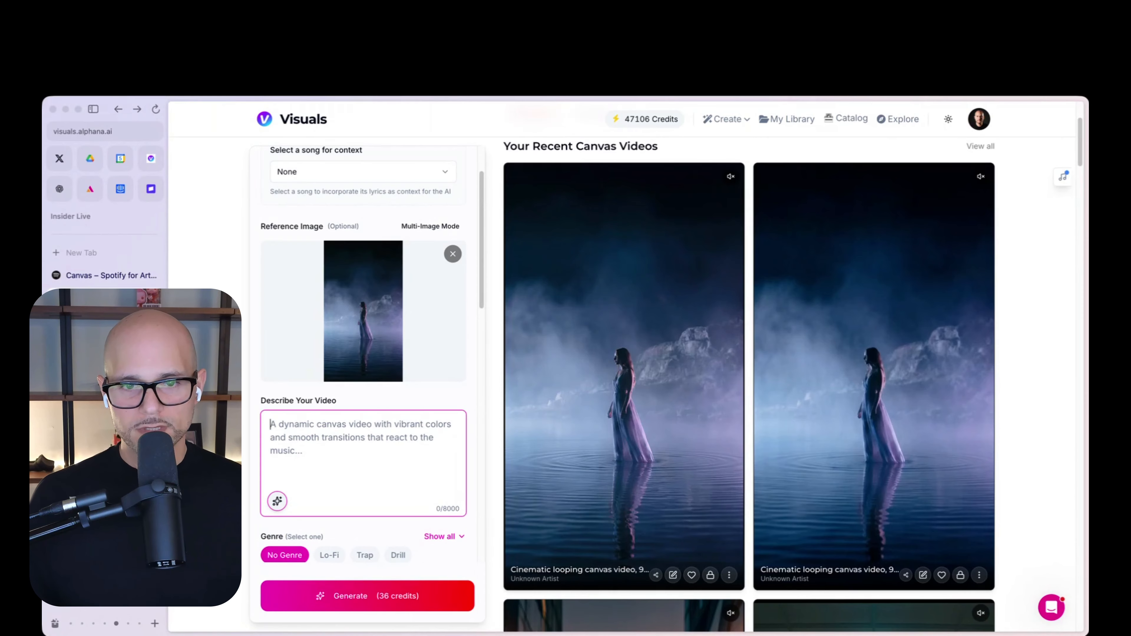
{"action": "type", "text": "Turn this image into a motion video and include three distinct cuts of the same exact scene. 1. You see the fog in motion. 2. Cut to a different angle looking at the subject. 3. Cut to a drone shot angle revealing more of the scene."}
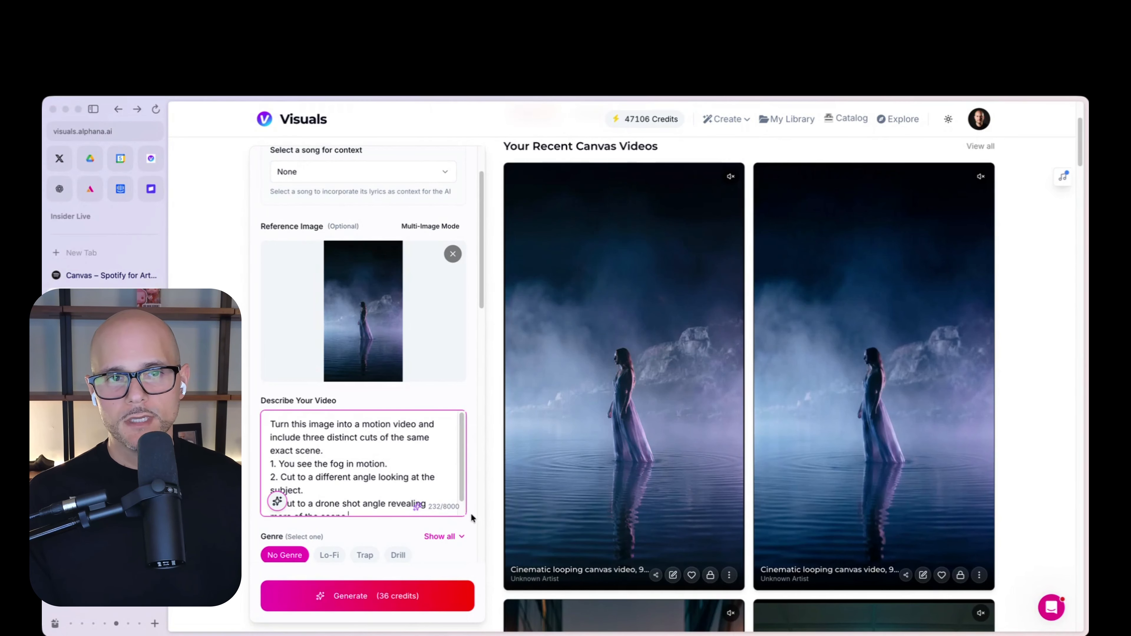
Check the model, duration and audio settings, and generate the three-cut canvas video
{"action": "scroll", "coordinate": [471, 512], "scroll_direction": "down", "scroll_amount": 10}
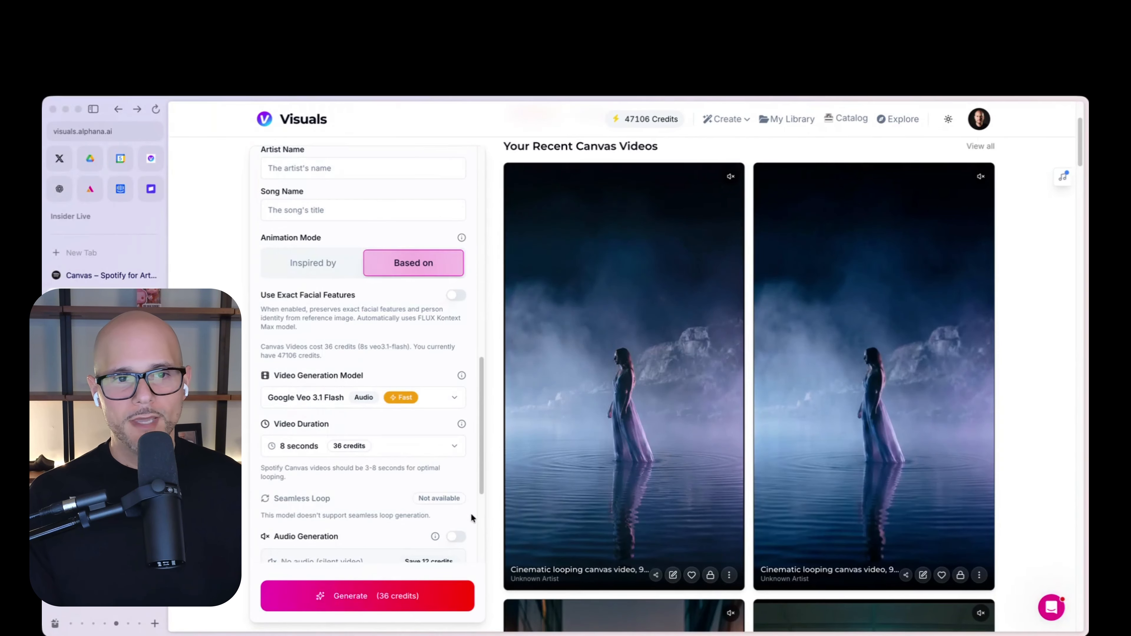
{"action": "scroll", "coordinate": [471, 513], "scroll_direction": "down", "scroll_amount": 2}
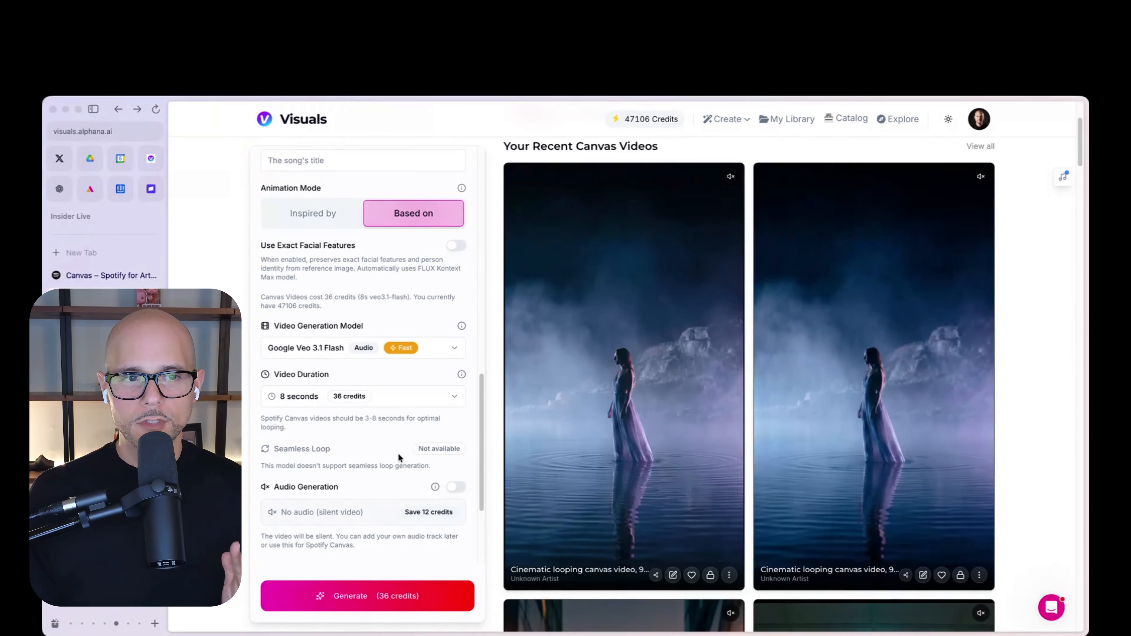
{"action": "left_click", "coordinate": [383, 594]}
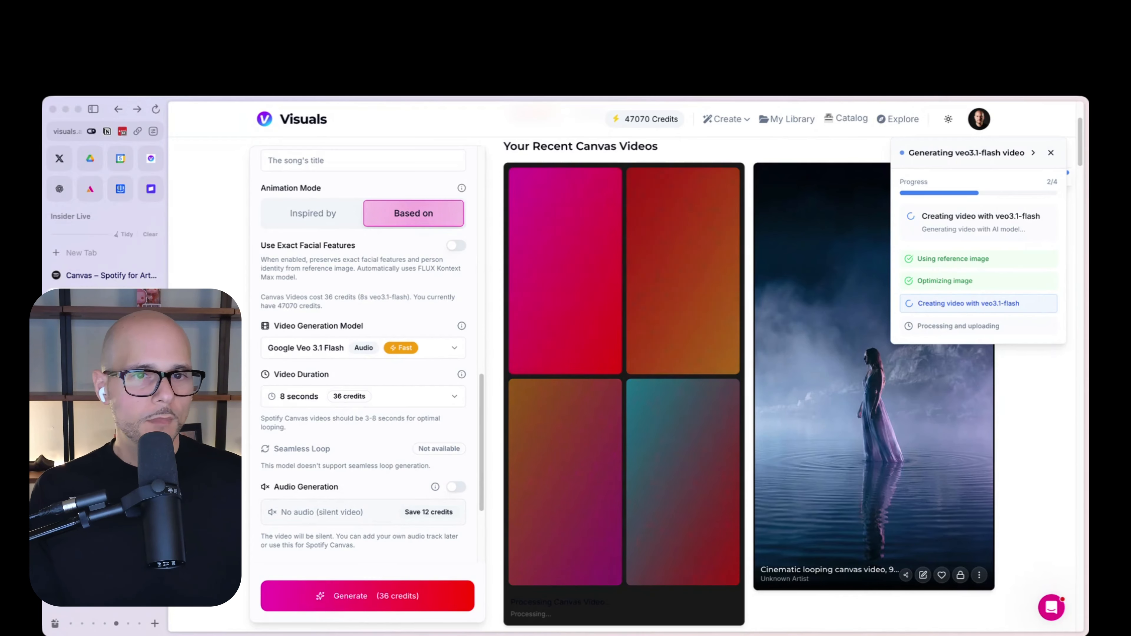
Open the Cover Art & Images creator in a new browser tab and switch to it
{"action": "left_click", "coordinate": [726, 119]}
{"action": "right_click", "coordinate": [650, 178]}
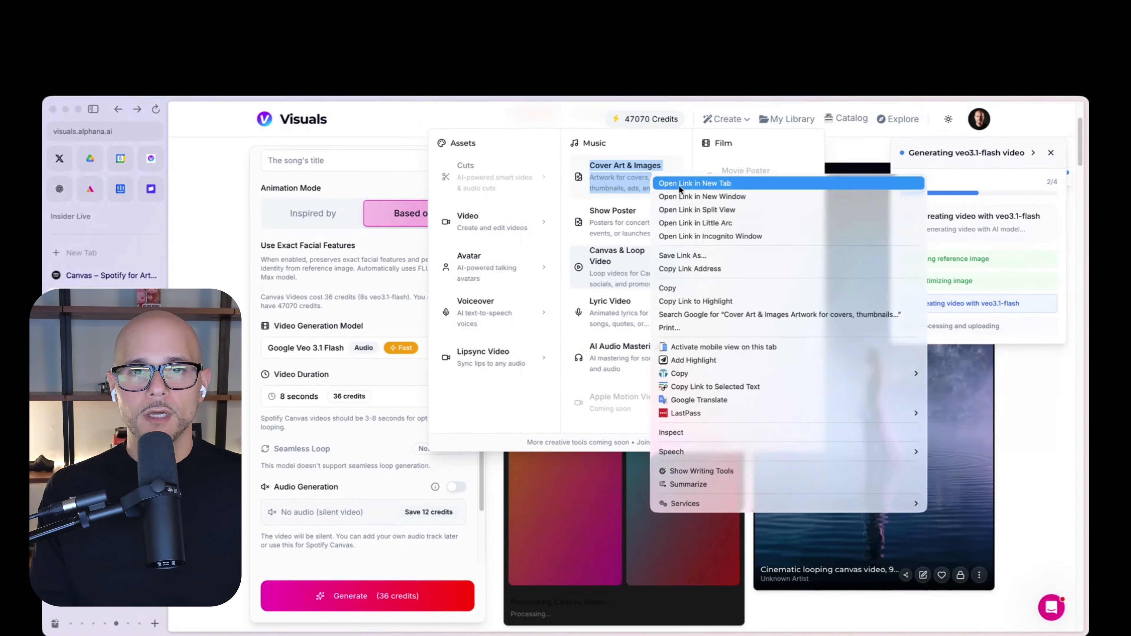
{"action": "left_click", "coordinate": [679, 184]}
{"action": "left_click", "coordinate": [105, 321]}
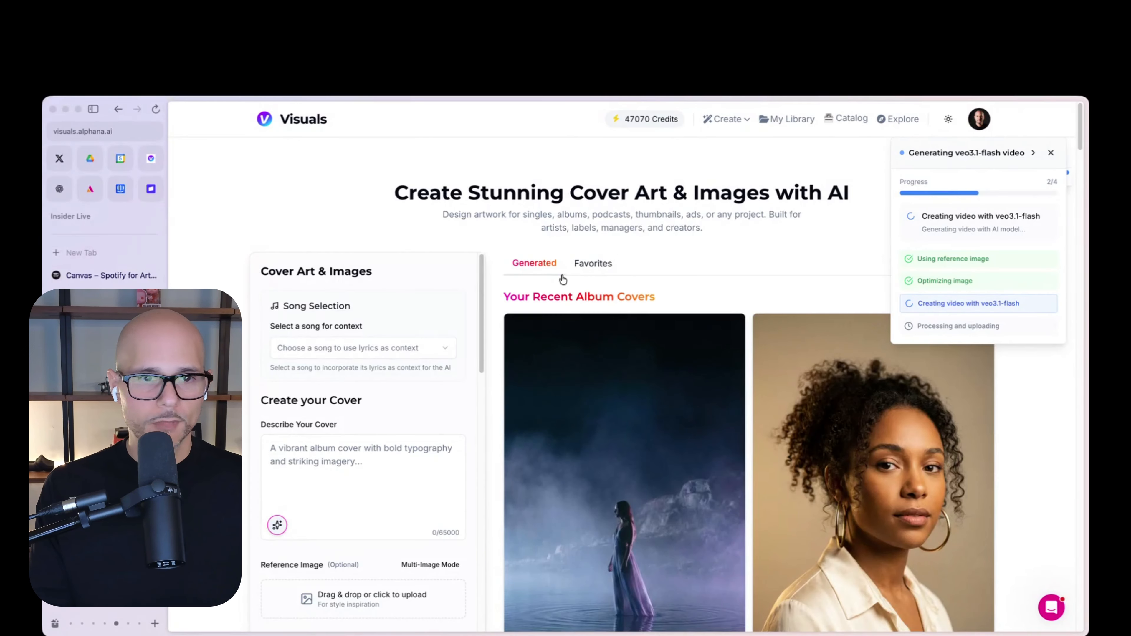
Upload "fuego lento - cover art 2.png" from the Insider Live - Spotify Canvas Demo Assets folder as the reference image
{"action": "scroll", "coordinate": [391, 417], "scroll_direction": "down", "scroll_amount": 4}
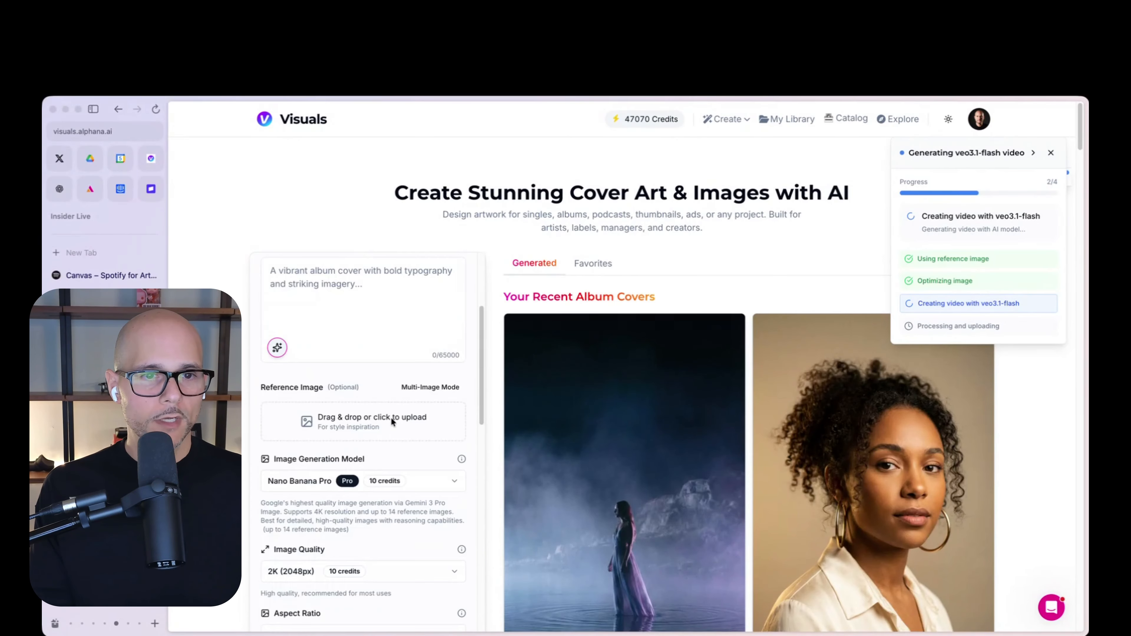
{"action": "left_click", "coordinate": [398, 431]}
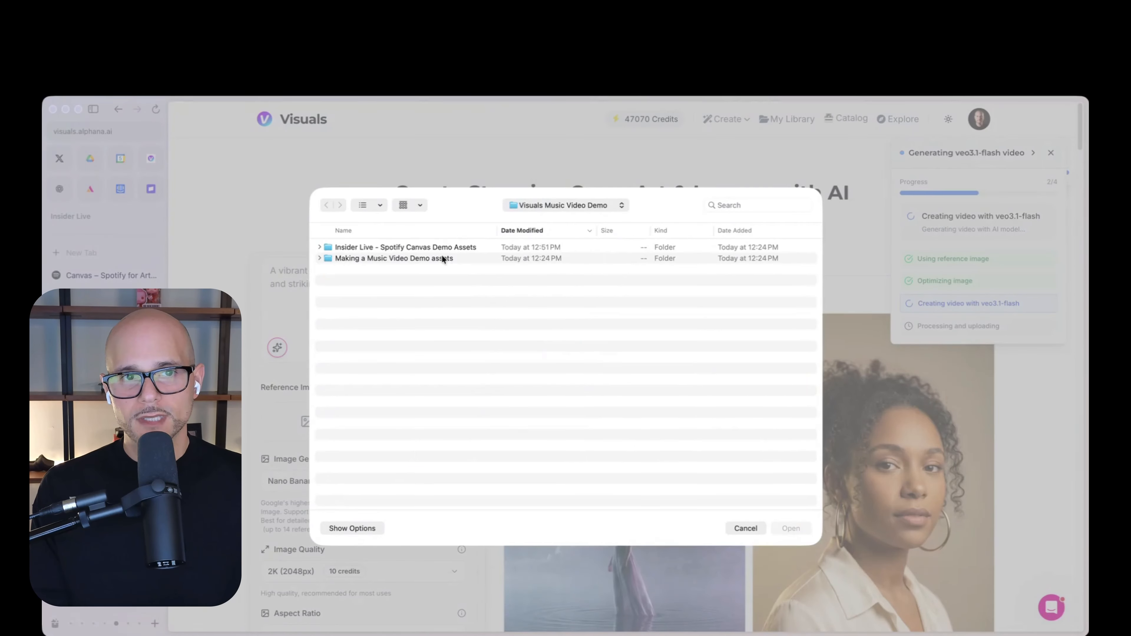
{"action": "double_click", "coordinate": [441, 248]}
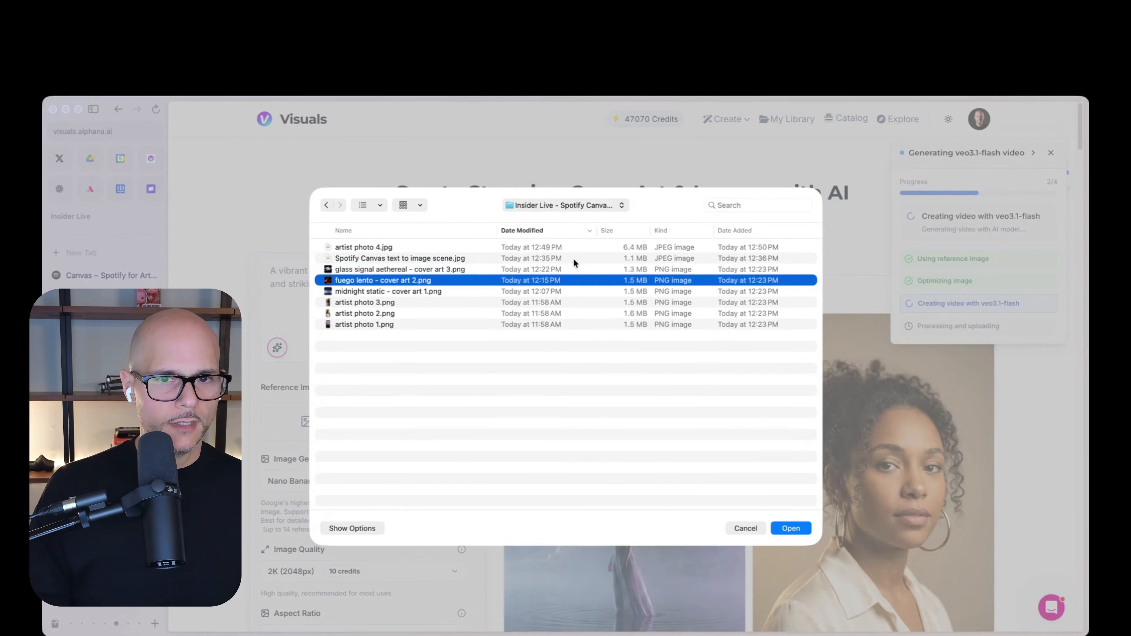
{"action": "key", "text": "Return"}
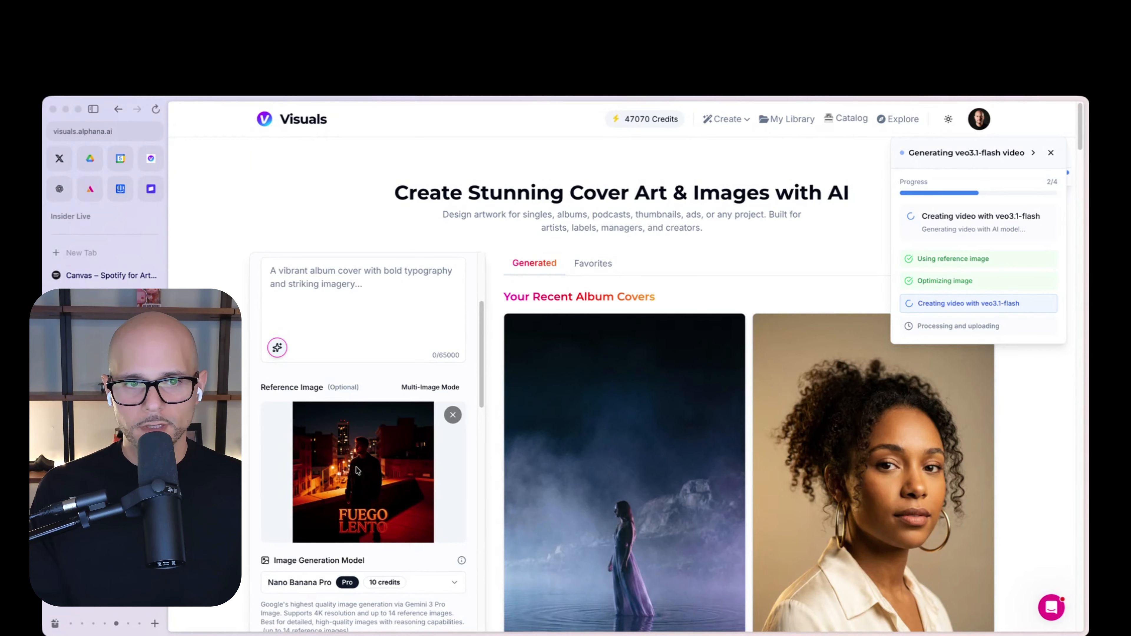
Copy the vertical reframing prompt from the recent lake image into the cover description, and remove the stray word "Collapse"
{"action": "scroll", "coordinate": [477, 392], "scroll_direction": "down", "scroll_amount": 3}
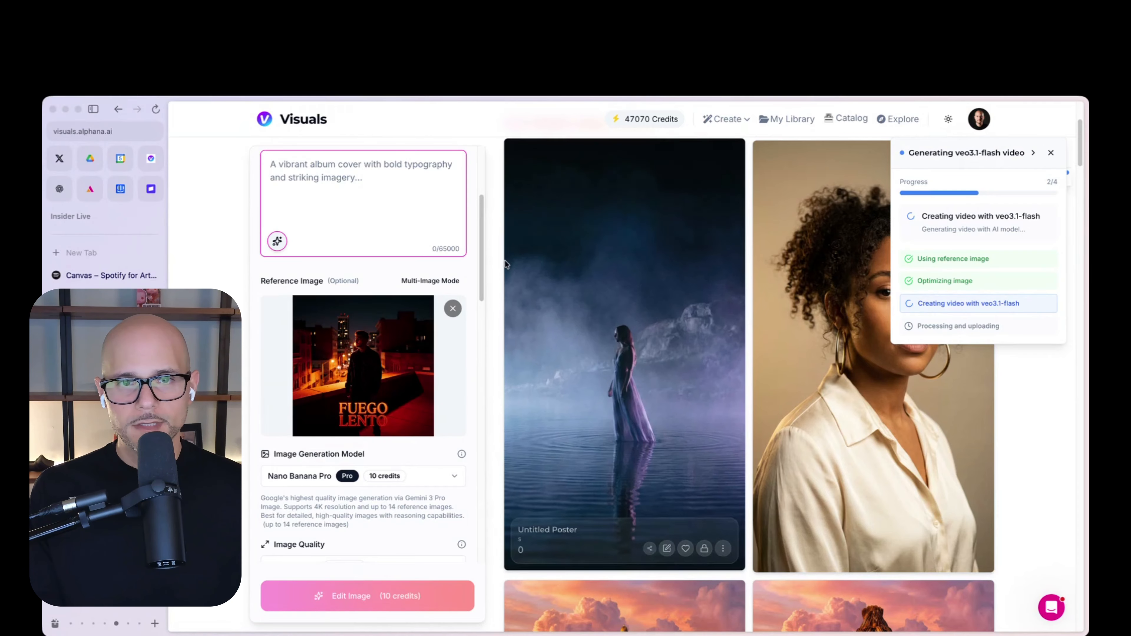
{"action": "left_click", "coordinate": [531, 533]}
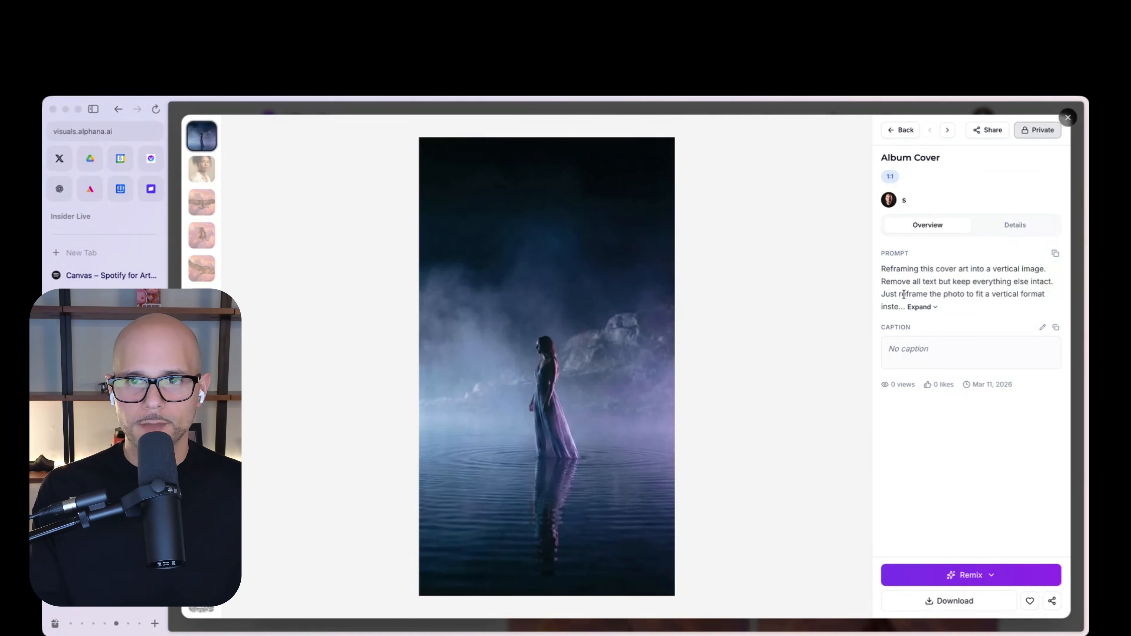
{"action": "triple_click", "coordinate": [910, 308]}
{"action": "key", "text": "super+c"}
{"action": "left_click", "coordinate": [1068, 118]}
{"action": "left_click", "coordinate": [399, 179]}
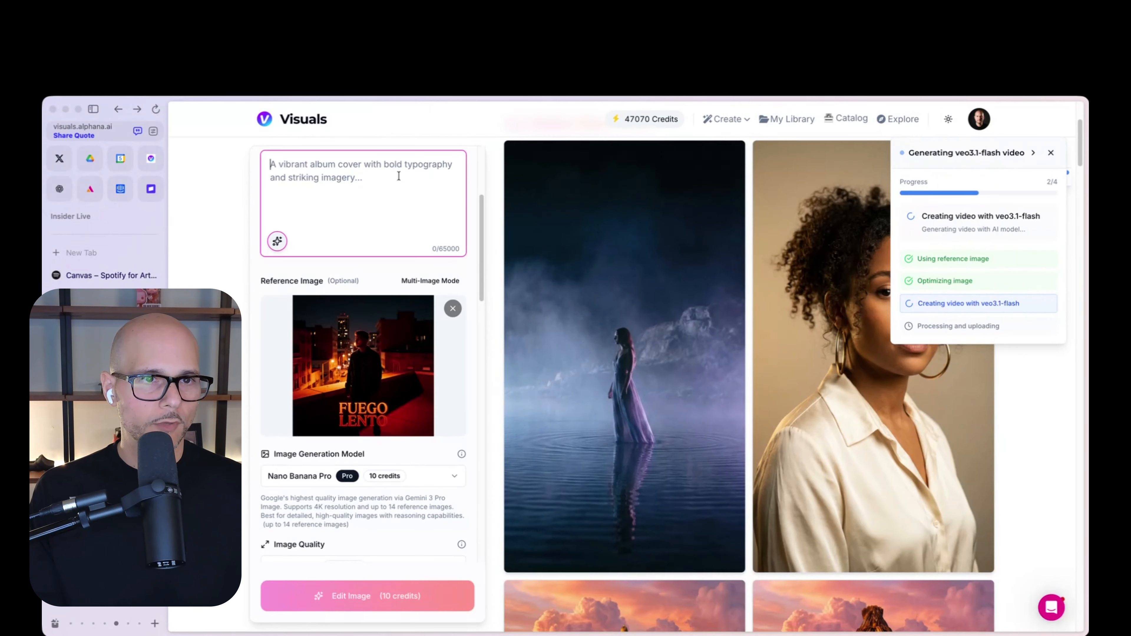
{"action": "key", "text": "super+v"}
{"action": "scroll", "coordinate": [403, 208], "scroll_direction": "down", "scroll_amount": 1}
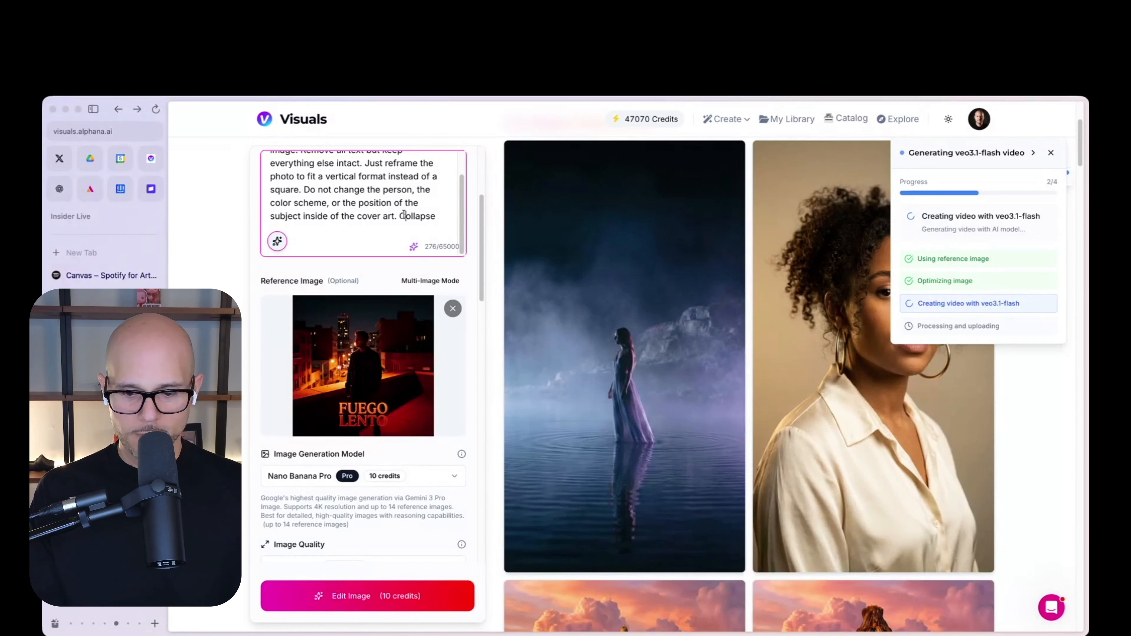
{"action": "scroll", "coordinate": [401, 241], "scroll_direction": "up", "scroll_amount": 1}
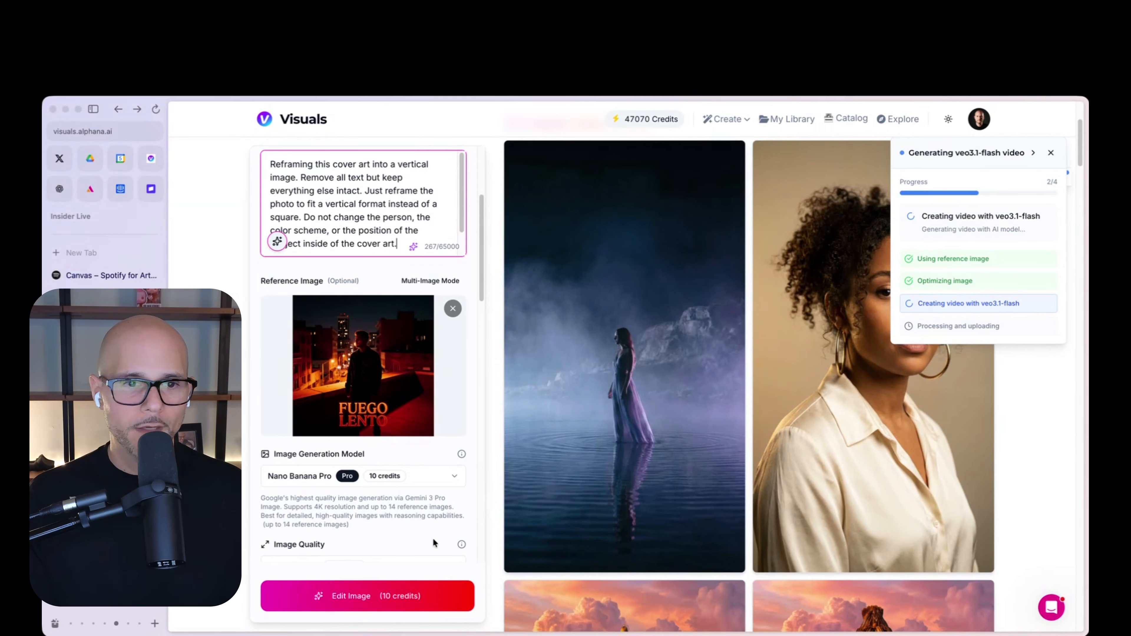
Set the aspect ratio to 9:16 (Vertical) and generate the reframed Fuego Lento image
{"action": "scroll", "coordinate": [433, 538], "scroll_direction": "down", "scroll_amount": 3}
{"action": "left_click", "coordinate": [341, 538]}
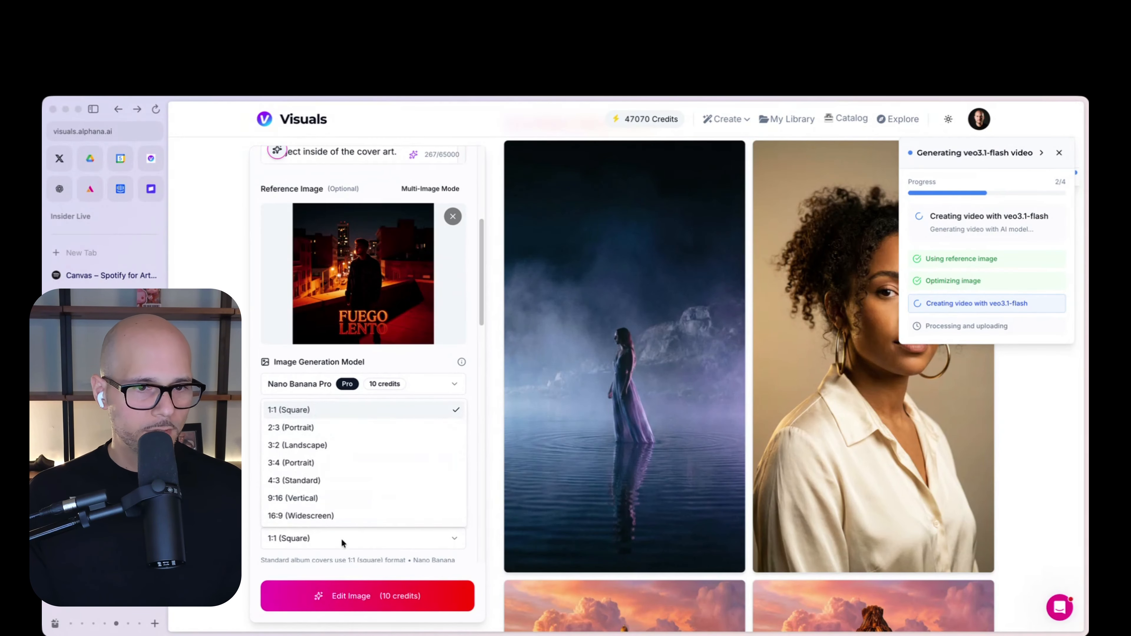
{"action": "left_click", "coordinate": [322, 500]}
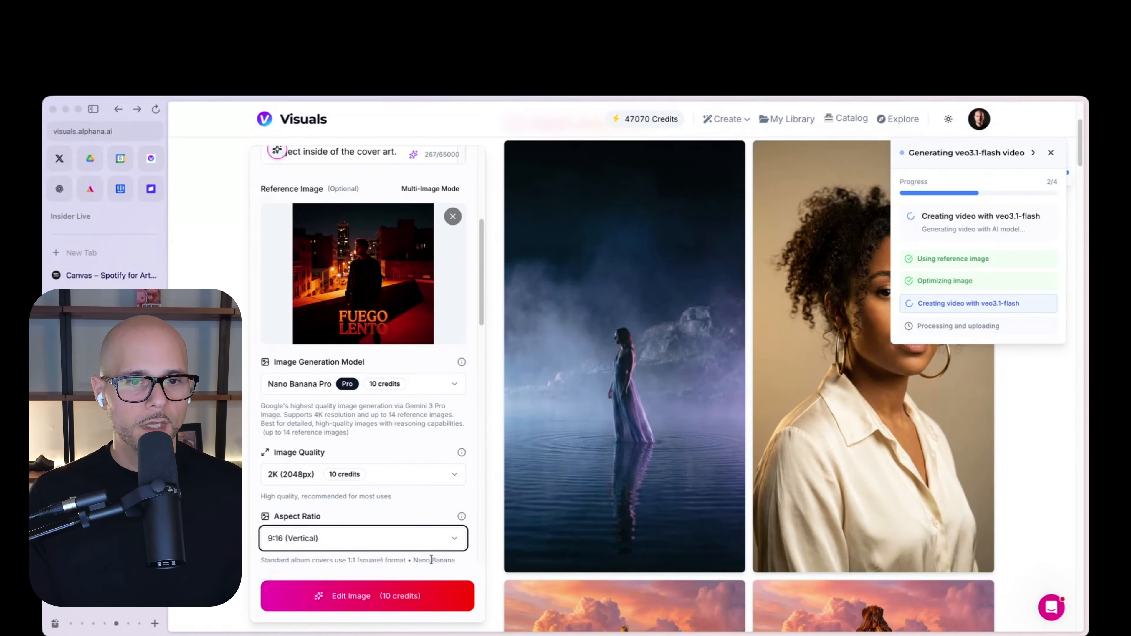
{"action": "left_click", "coordinate": [430, 596]}
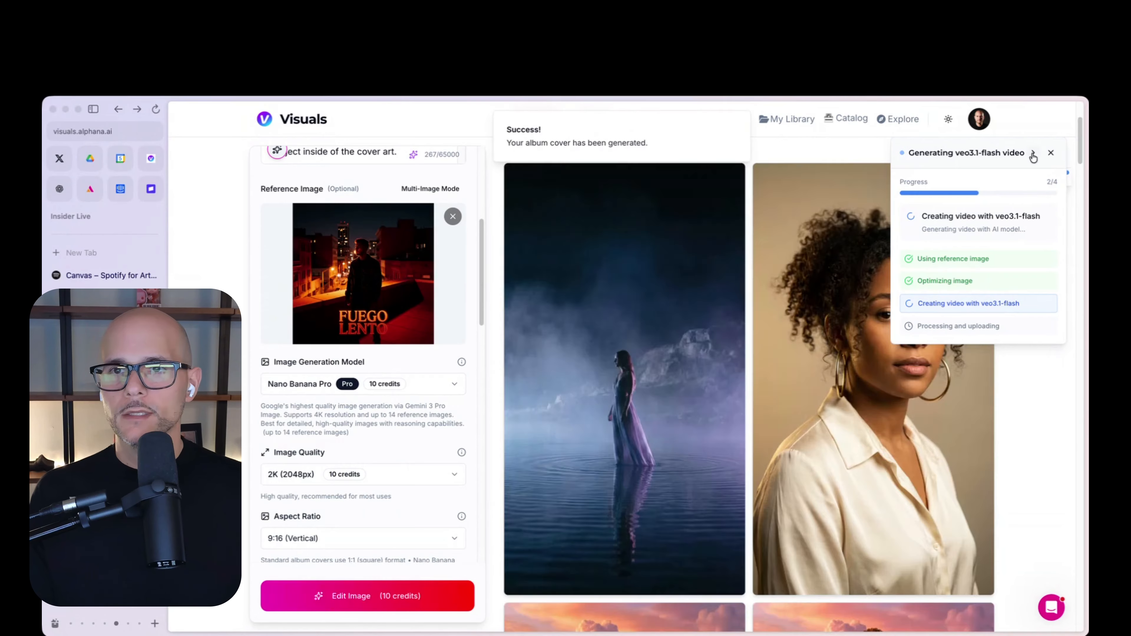
Collapse the video progress display and view the original Fuego Lento cover art full size in its own tab for comparison
{"action": "left_click", "coordinate": [1032, 156]}
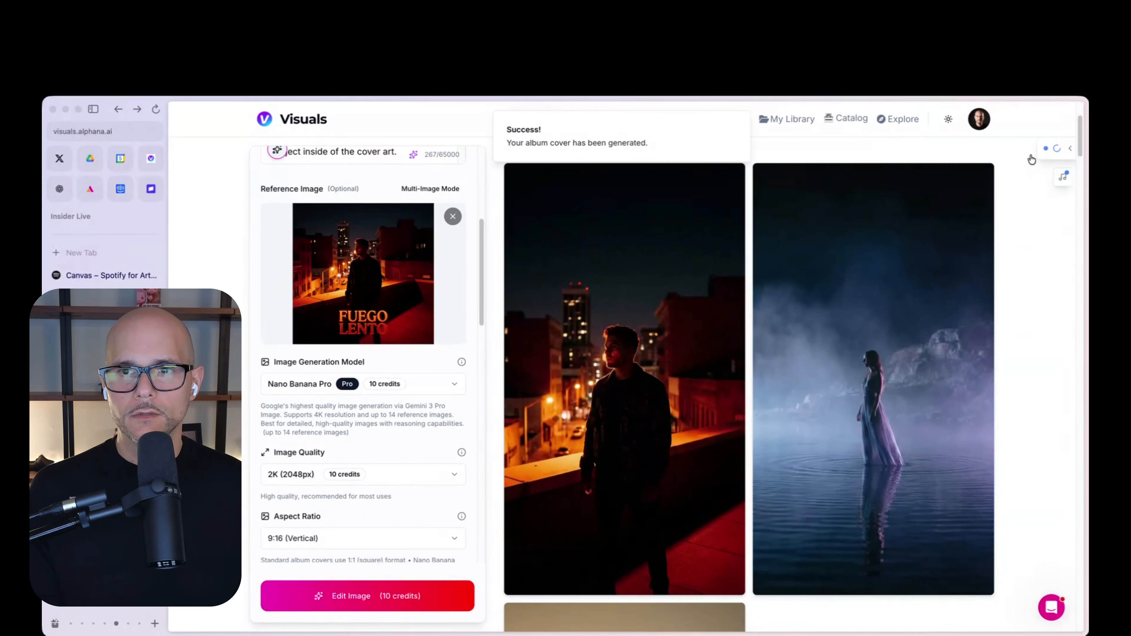
{"action": "right_click", "coordinate": [356, 307]}
{"action": "left_click", "coordinate": [427, 308]}
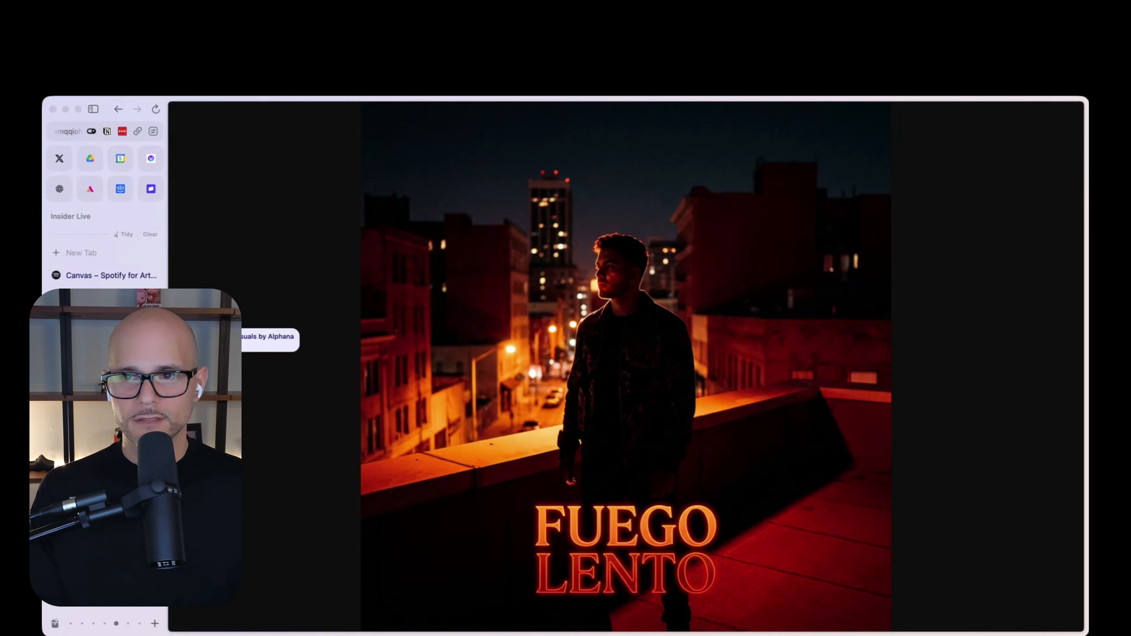
Return to the cover art creator, open the new vertical Fuego Lento image and remix it as a canvas video
{"action": "left_click", "coordinate": [112, 321]}
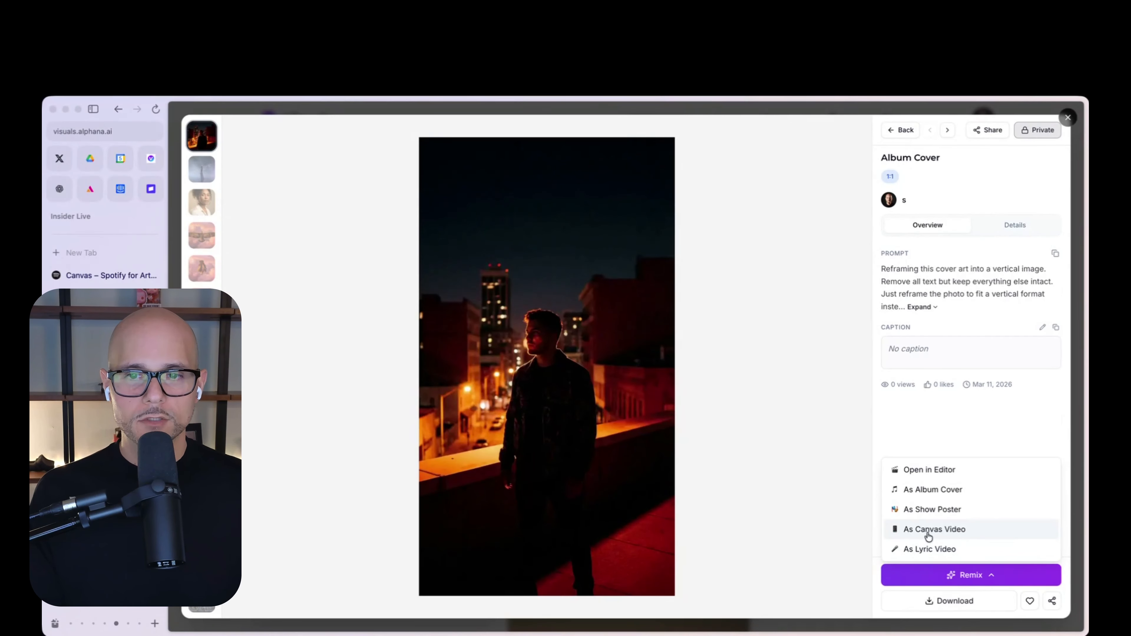
{"action": "left_click", "coordinate": [962, 533]}
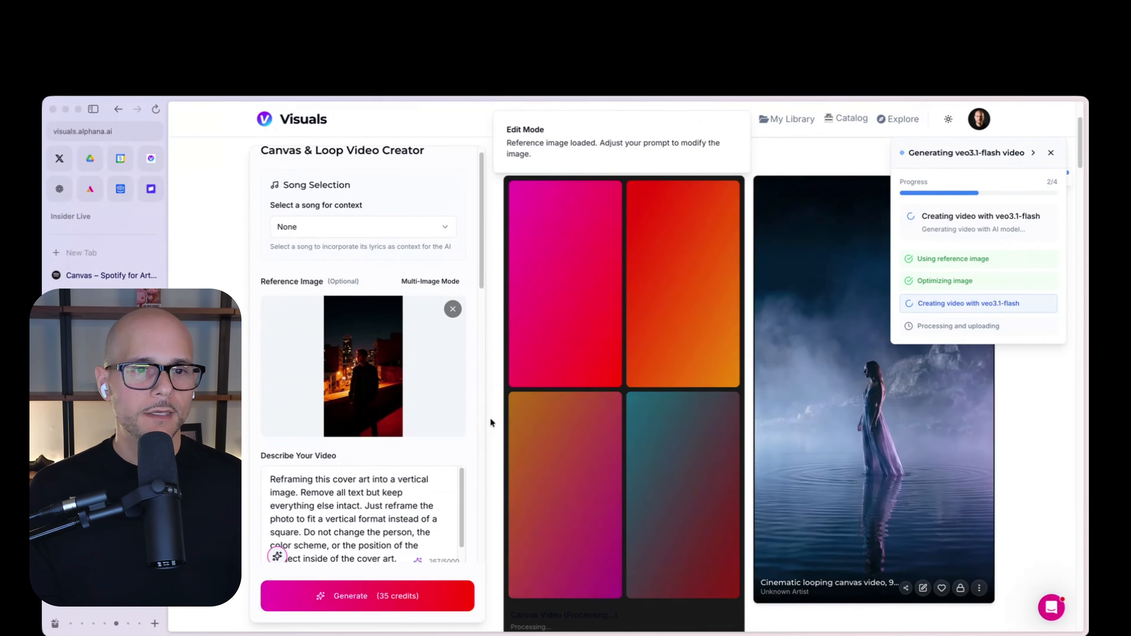
Clear the reframing text from the video description and have the AI write a new looping canvas prompt for the vertical Fuego Lento image
{"action": "triple_click", "coordinate": [336, 519]}
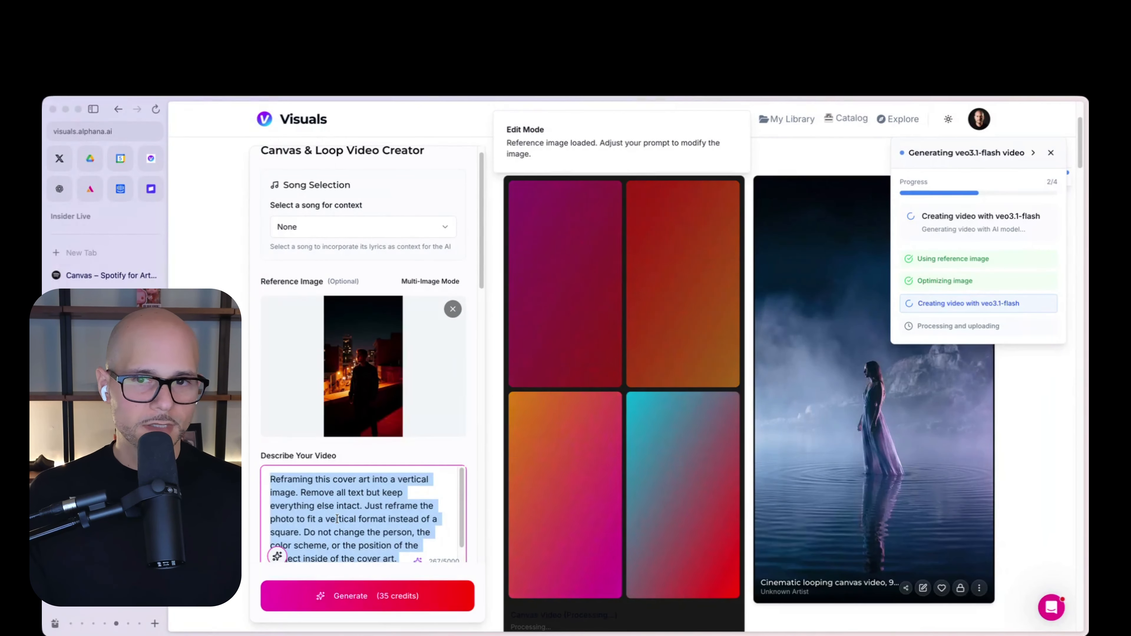
{"action": "key", "text": "BackSpace"}
{"action": "scroll", "coordinate": [466, 430], "scroll_direction": "down", "scroll_amount": 2}
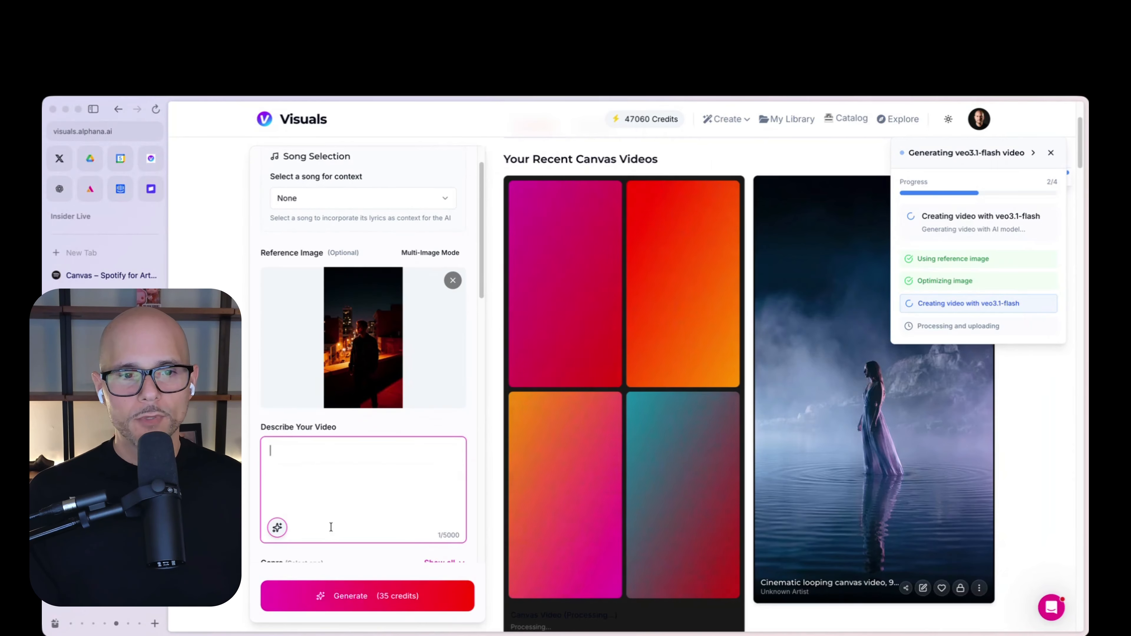
{"action": "left_click", "coordinate": [277, 528]}
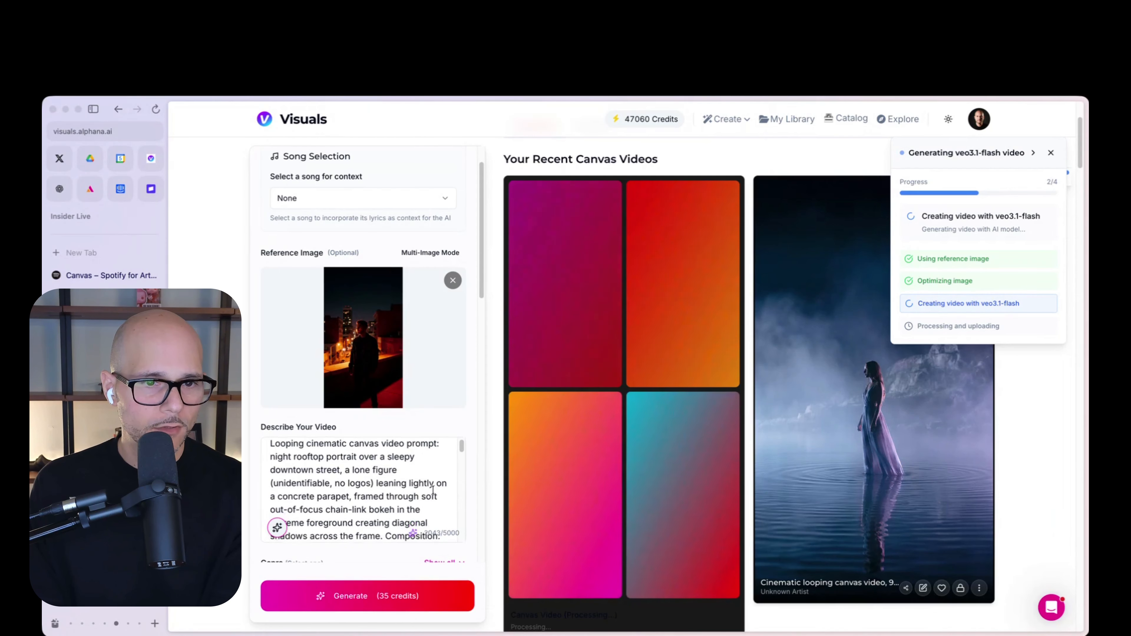
Remove "slow, almost imperceptible" and "(2–3% over 6–8 seconds)" from the prompt's motion description, keeping "push-in"
{"action": "scroll", "coordinate": [430, 490], "scroll_direction": "down", "scroll_amount": 1}
{"action": "scroll", "coordinate": [431, 498], "scroll_direction": "down", "scroll_amount": 2}
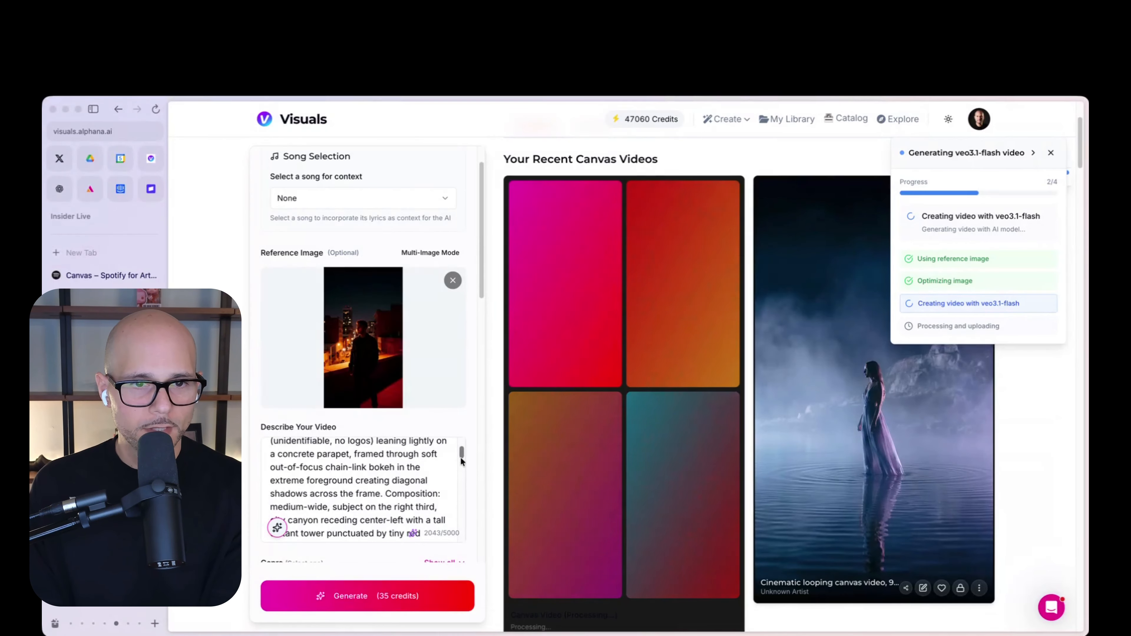
{"action": "left_click_drag", "start_coordinate": [462, 457], "coordinate": [467, 484]}
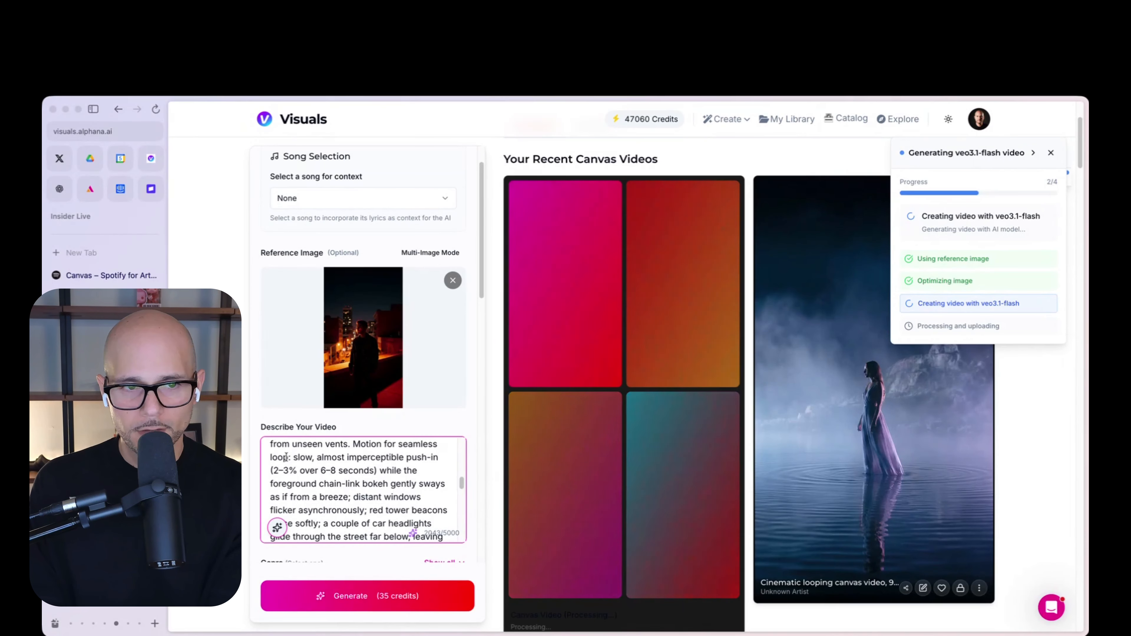
{"action": "double_click", "coordinate": [295, 456]}
{"action": "key", "text": "Delete"}
{"action": "key", "text": "Delete"}
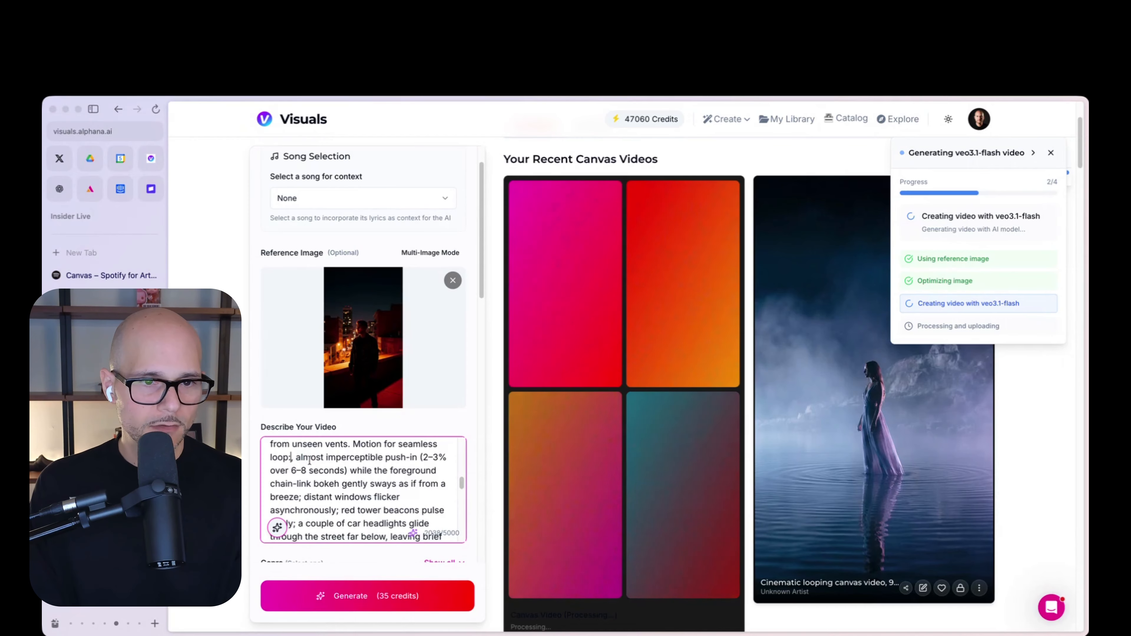
{"action": "left_click_drag", "start_coordinate": [294, 457], "coordinate": [381, 457]}
{"action": "key", "text": "Delete"}
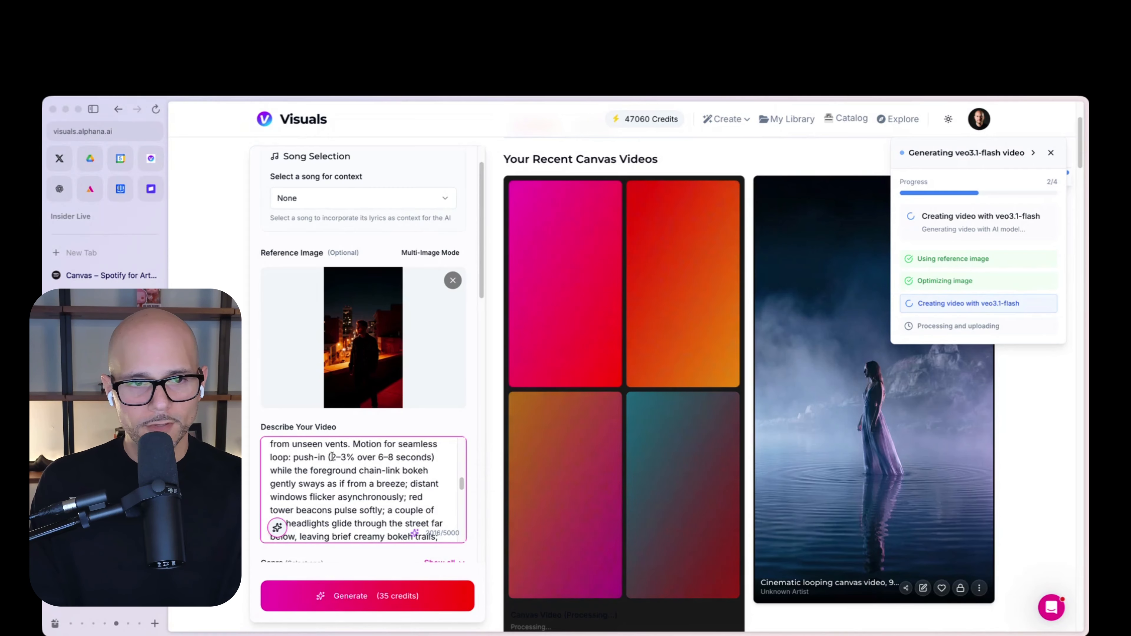
{"action": "left_click_drag", "start_coordinate": [363, 457], "coordinate": [436, 457]}
{"action": "left_click_drag", "start_coordinate": [358, 456], "coordinate": [327, 457]}
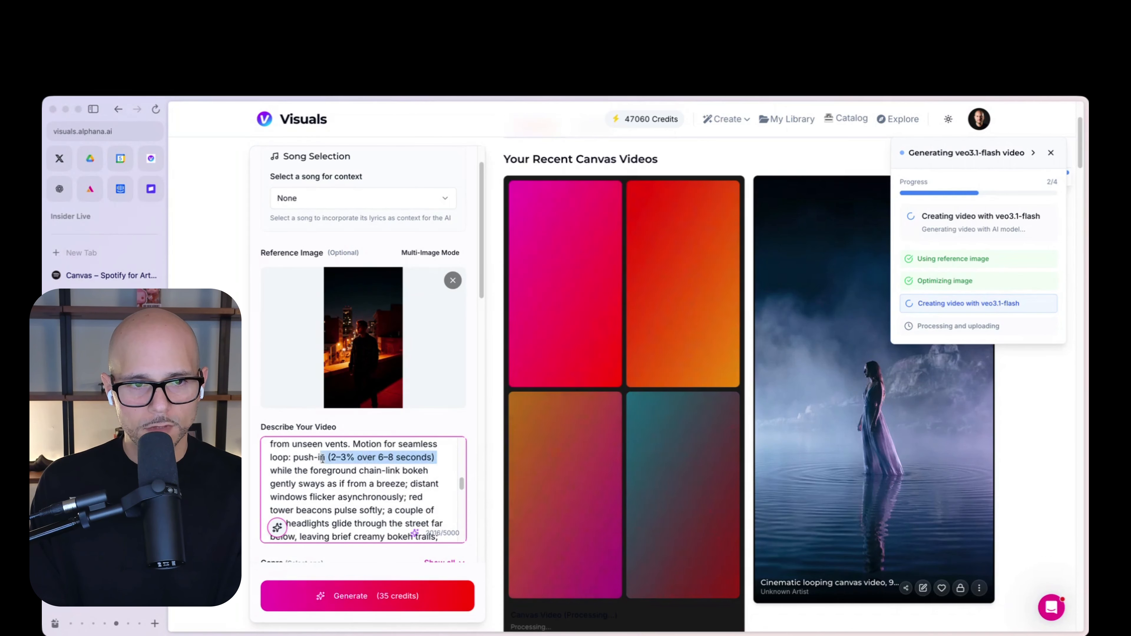
{"action": "key", "text": "Delete"}
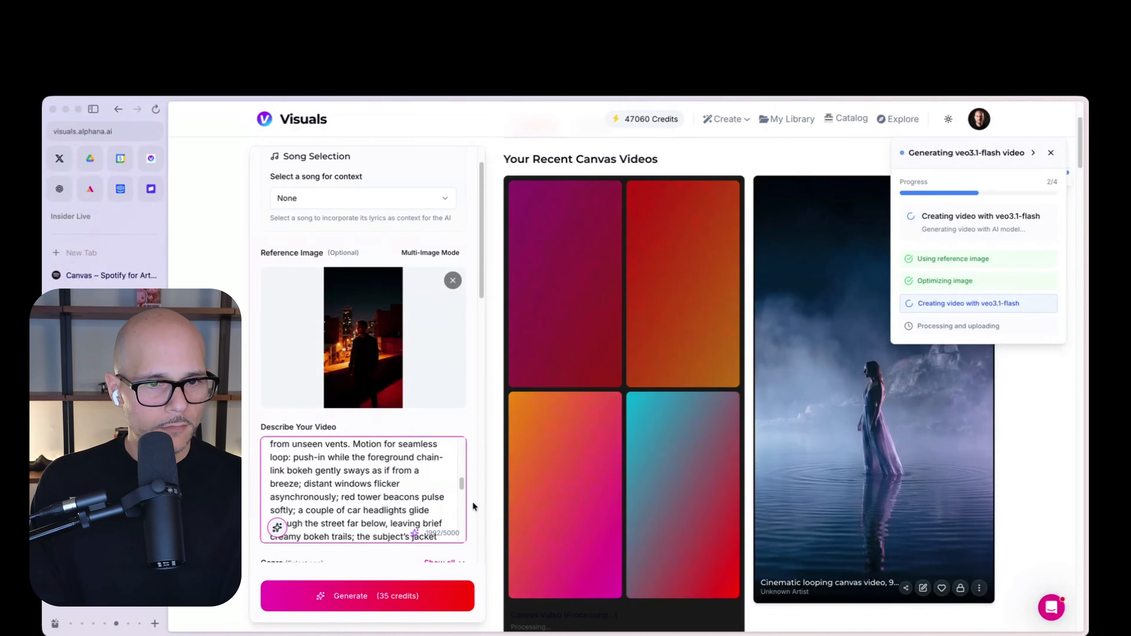
Generate the 5-second Fuego Lento canvas video with Luma Ray-Flash-2 and seamless looping
{"action": "scroll", "coordinate": [402, 344], "scroll_direction": "down", "scroll_amount": 12}
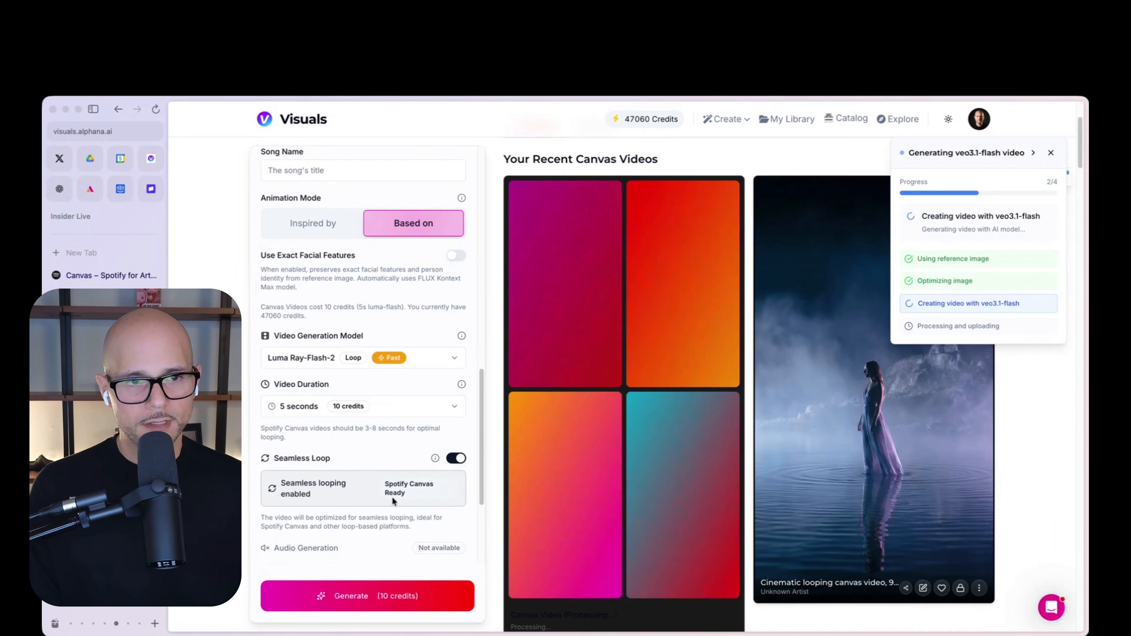
{"action": "scroll", "coordinate": [391, 497], "scroll_direction": "down", "scroll_amount": 1}
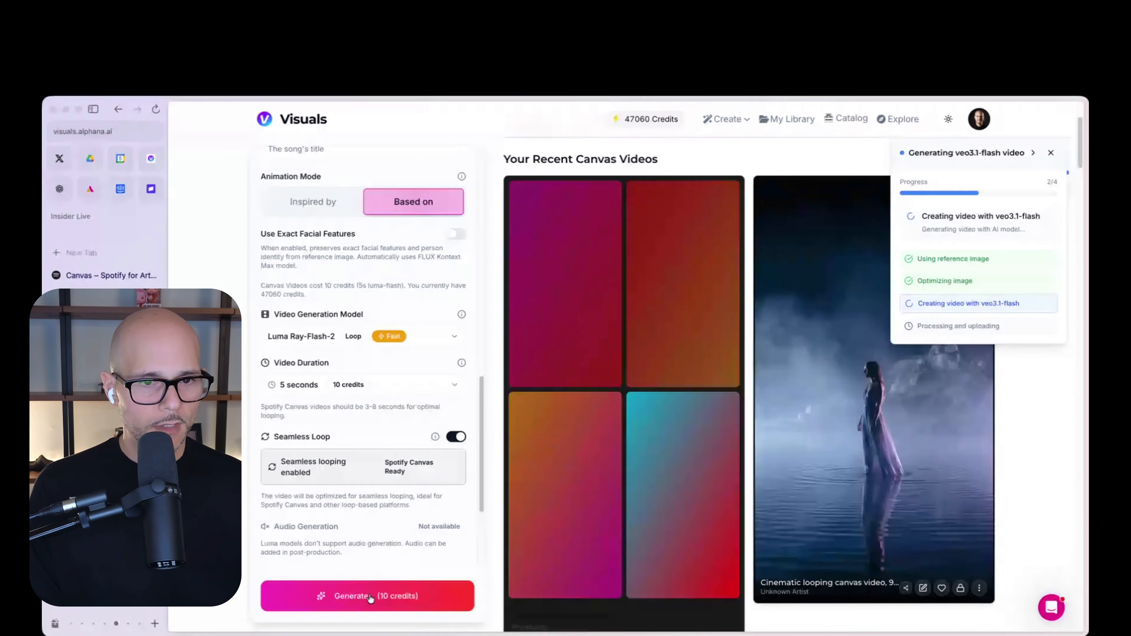
{"action": "left_click", "coordinate": [371, 596]}
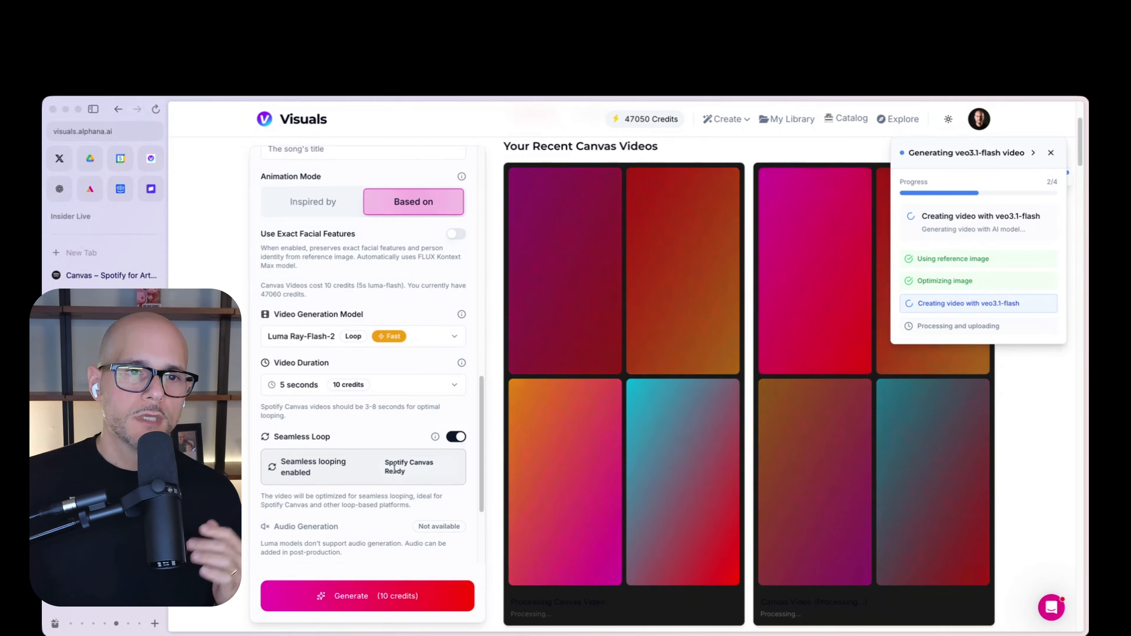
Switch the model to Google Veo 3.1 Flash at 8 seconds, disable audio generation, and generate a second Fuego Lento video
{"action": "left_click", "coordinate": [365, 342]}
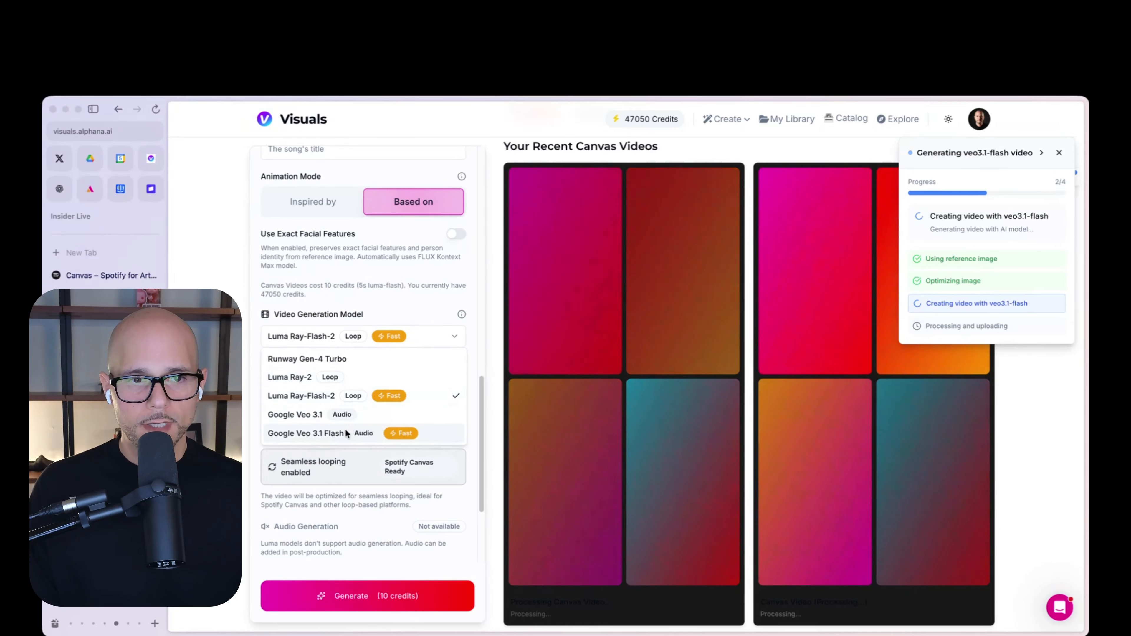
{"action": "left_click", "coordinate": [345, 428]}
{"action": "left_click", "coordinate": [338, 384]}
{"action": "left_click", "coordinate": [326, 443]}
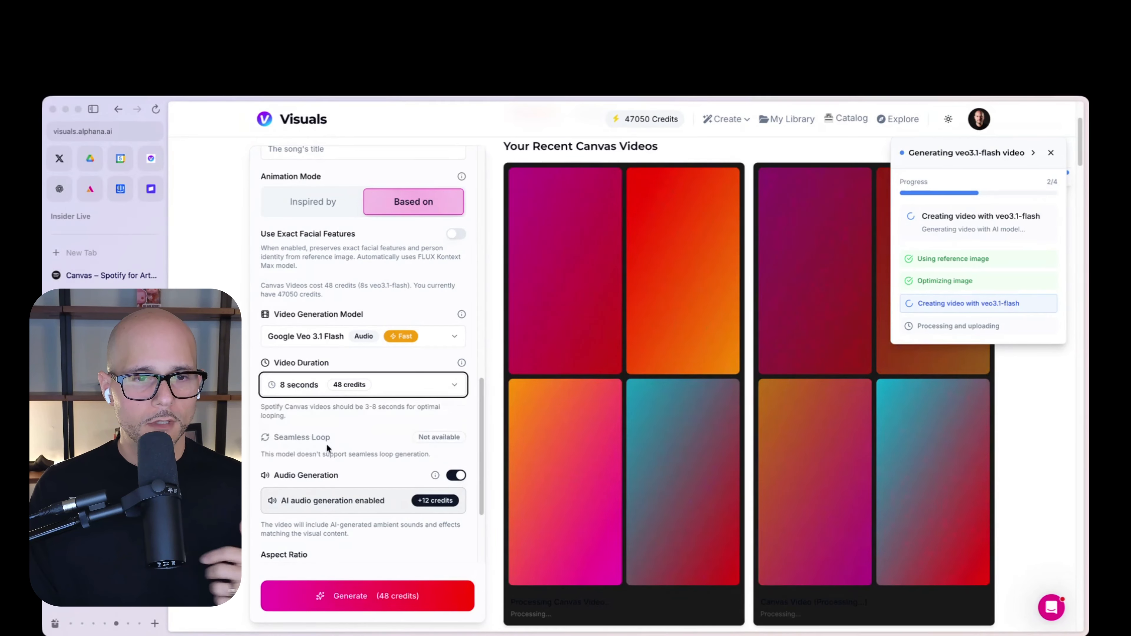
{"action": "left_click", "coordinate": [457, 476]}
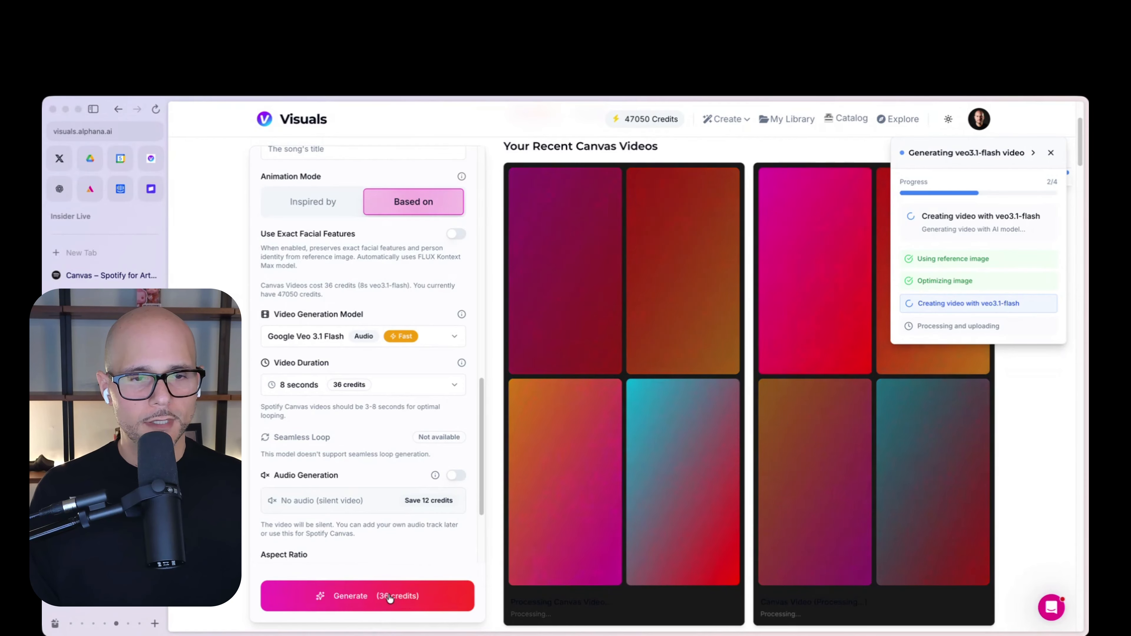
{"action": "left_click", "coordinate": [388, 595]}
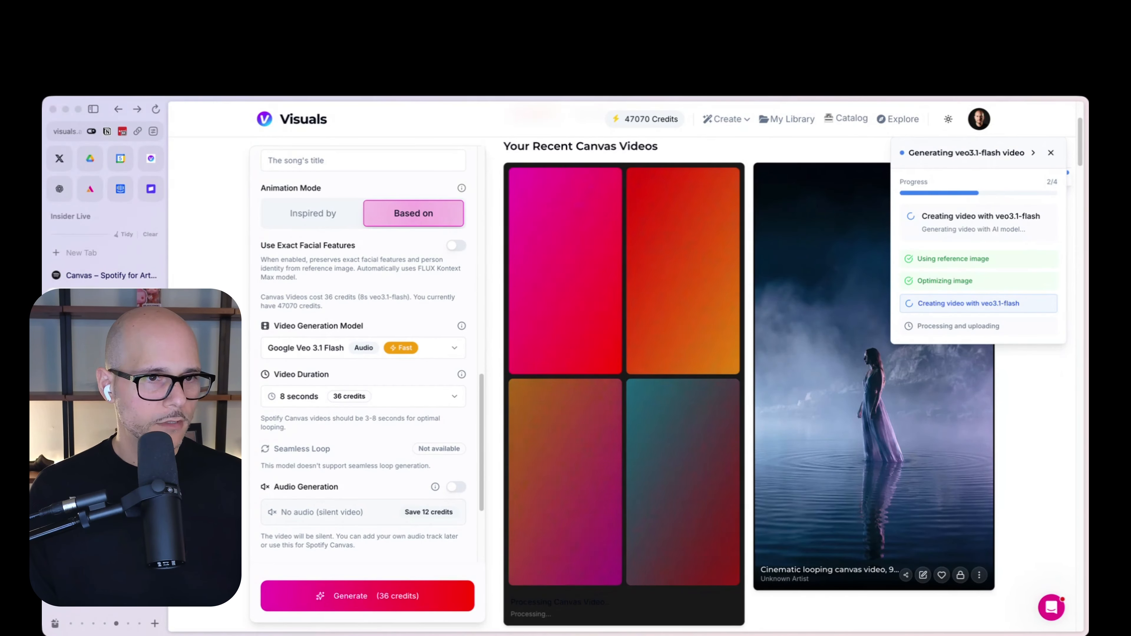
Go to the cover art creator and load "glass signal aethereal - cover art 3.png" as the reference image
{"action": "left_click", "coordinate": [742, 121]}
{"action": "left_click", "coordinate": [625, 165]}
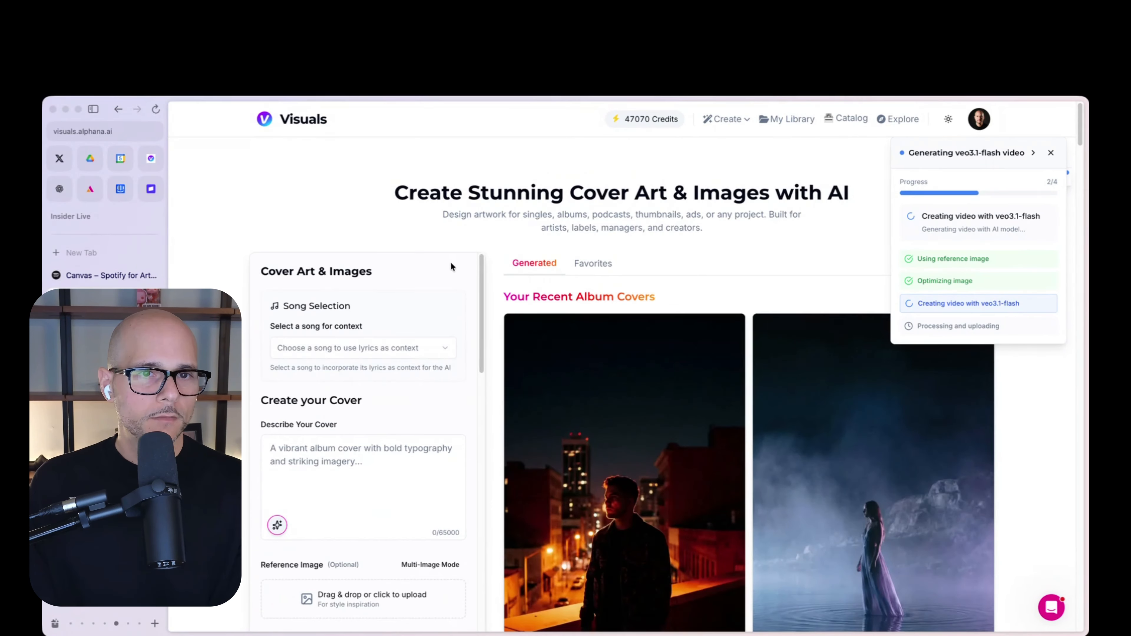
{"action": "scroll", "coordinate": [446, 265], "scroll_direction": "down", "scroll_amount": 3}
{"action": "left_click", "coordinate": [386, 459]}
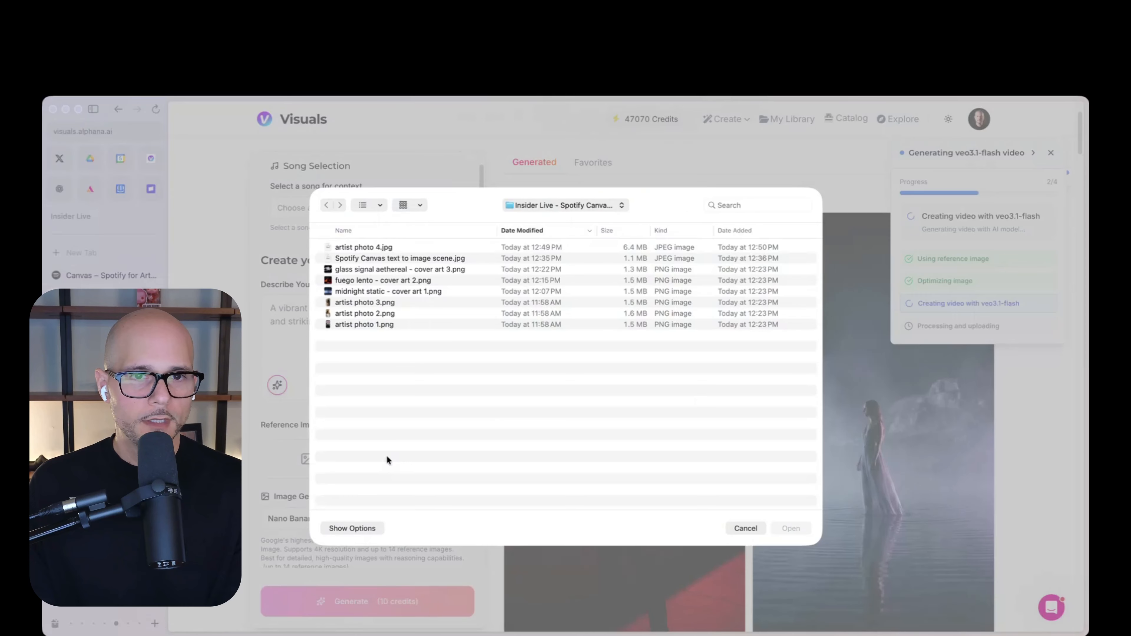
{"action": "left_click", "coordinate": [390, 303]}
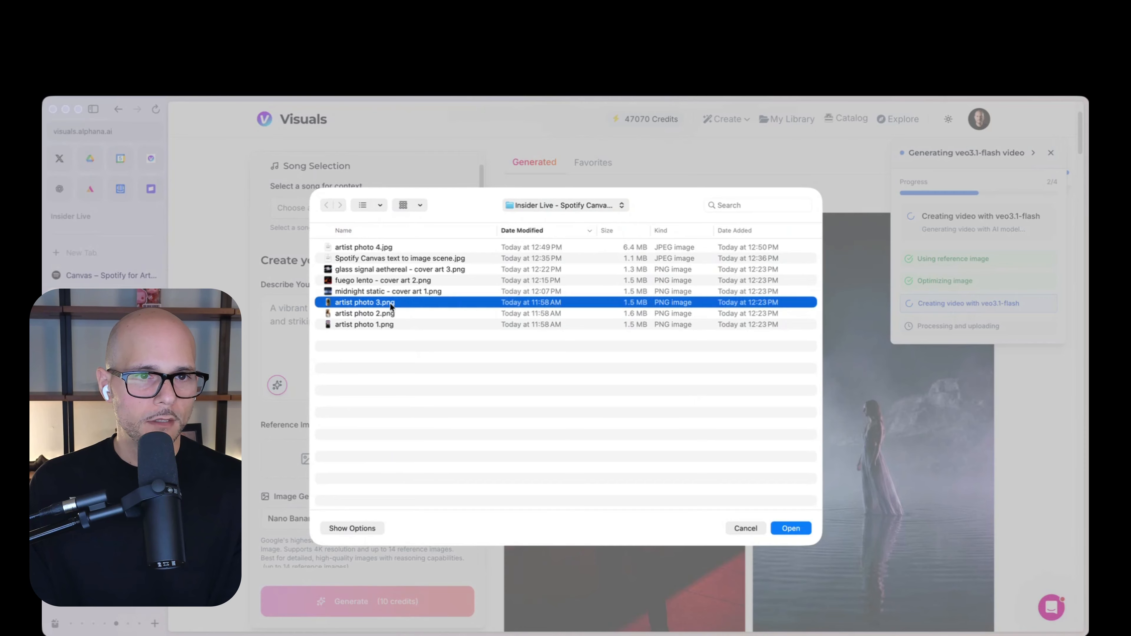
{"action": "left_click", "coordinate": [419, 269]}
{"action": "left_click", "coordinate": [791, 528]}
{"action": "scroll", "coordinate": [418, 431], "scroll_direction": "up", "scroll_amount": 5}
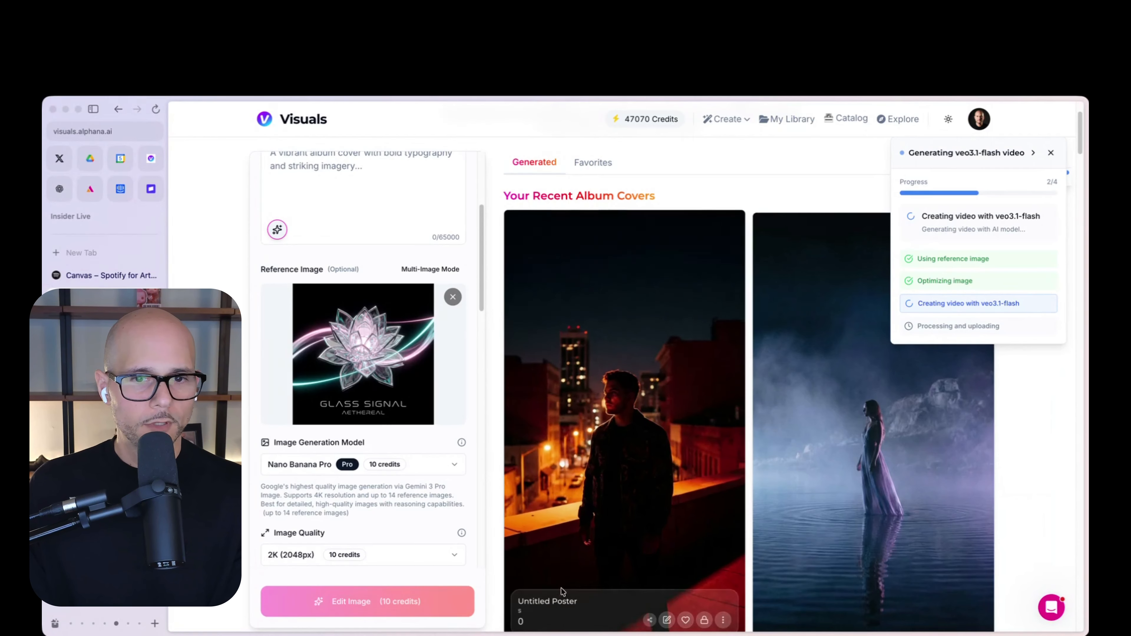
Copy the reframing prompt from the vertical Fuego Lento image into the cover description
{"action": "scroll", "coordinate": [561, 588], "scroll_direction": "down", "scroll_amount": 2}
{"action": "left_click", "coordinate": [553, 547]}
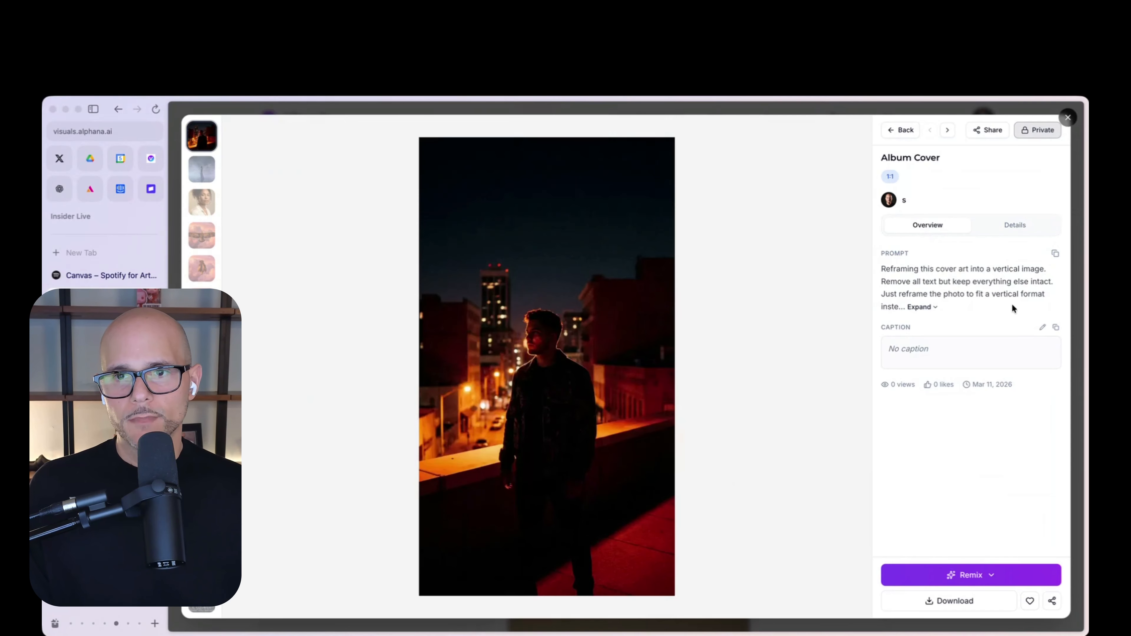
{"action": "left_click", "coordinate": [1054, 253]}
{"action": "left_click", "coordinate": [1067, 117]}
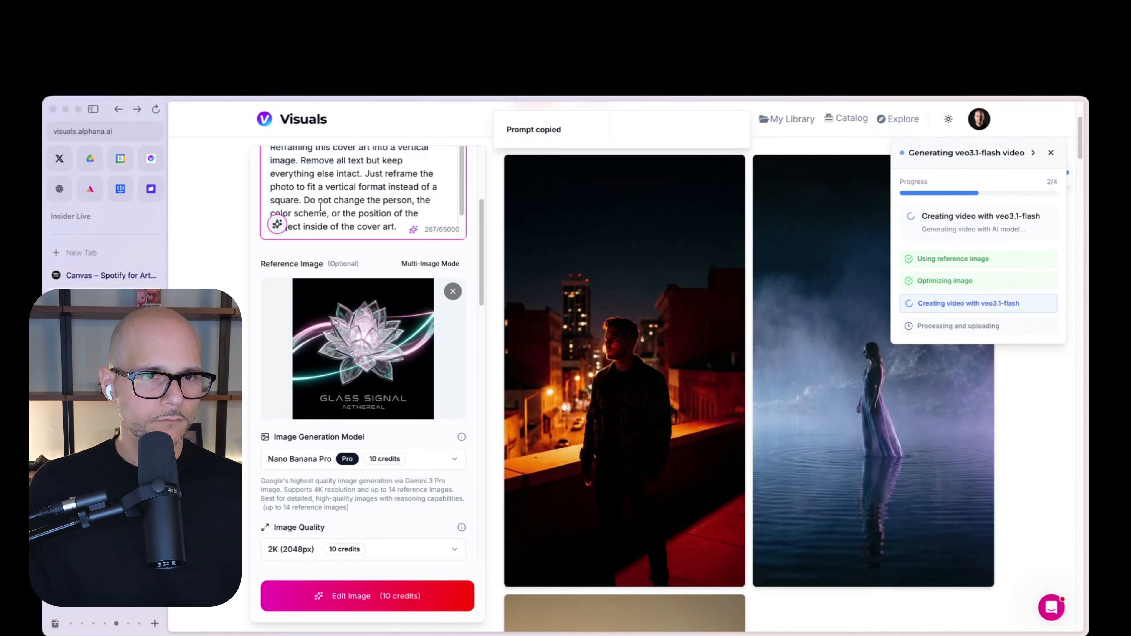
Set the aspect ratio to 9:16 (Vertical) and generate the reframed Glass Signal image
{"action": "scroll", "coordinate": [358, 206], "scroll_direction": "down", "scroll_amount": 4}
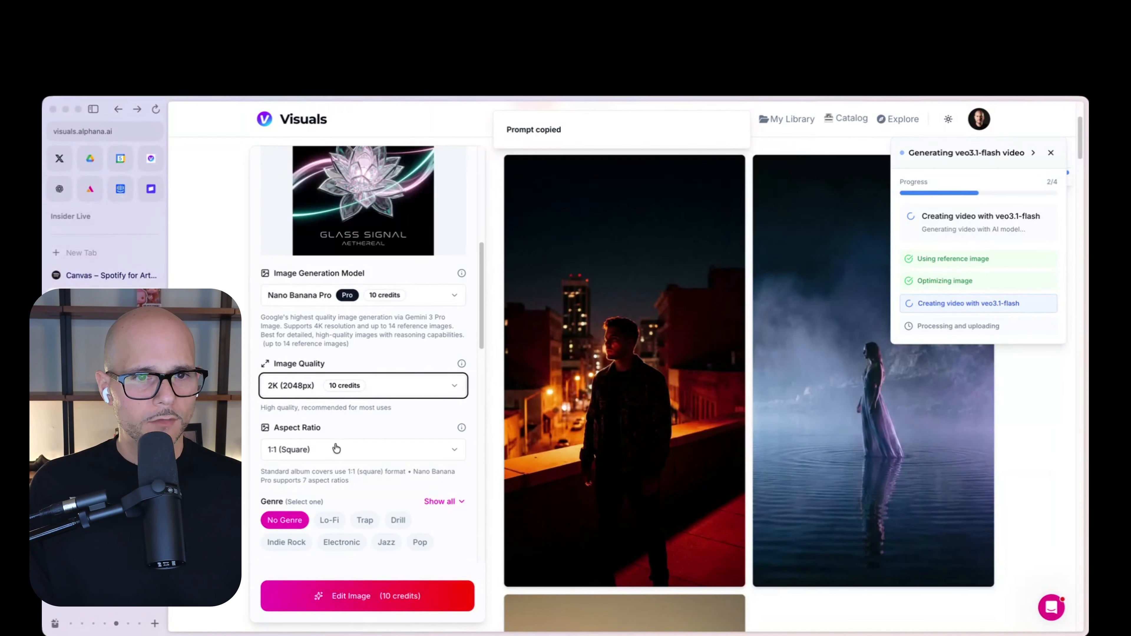
{"action": "left_click", "coordinate": [336, 448]}
{"action": "left_click", "coordinate": [280, 561]}
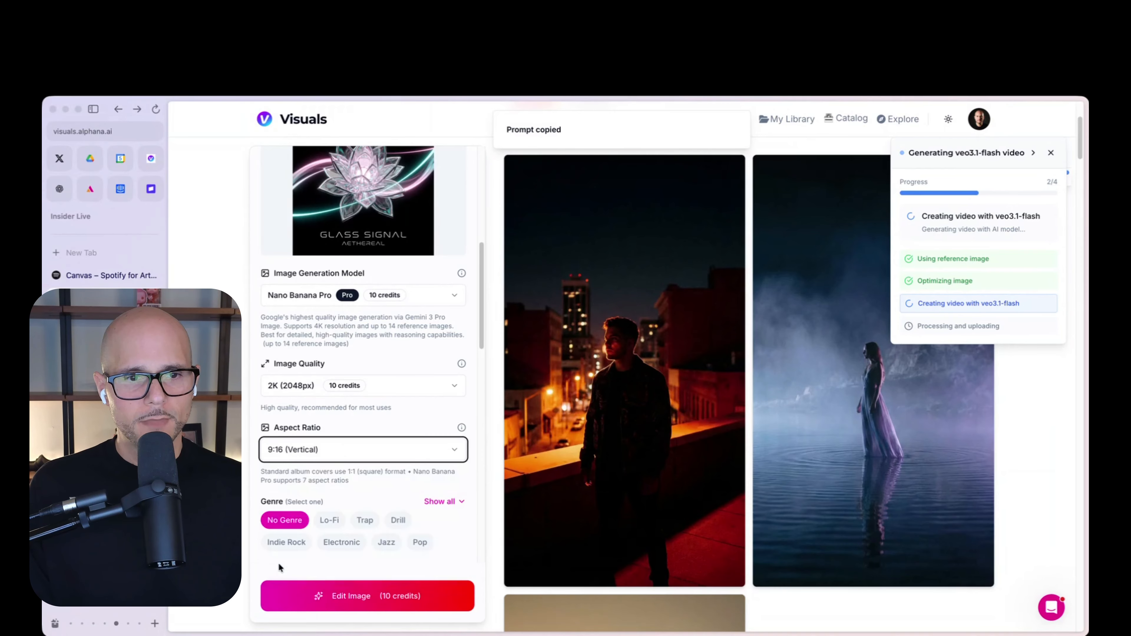
{"action": "scroll", "coordinate": [378, 345], "scroll_direction": "up", "scroll_amount": 3}
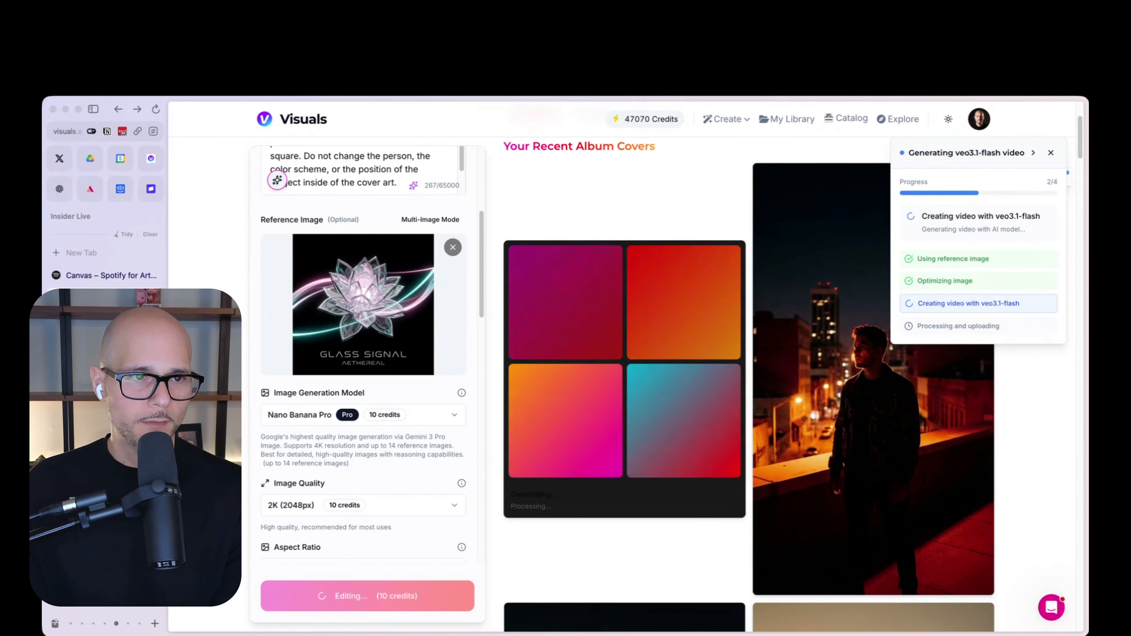
Watch the finished Luma canvas video of Fuego Lento full size, close it and check the recent canvas videos
{"action": "left_click", "coordinate": [800, 432]}
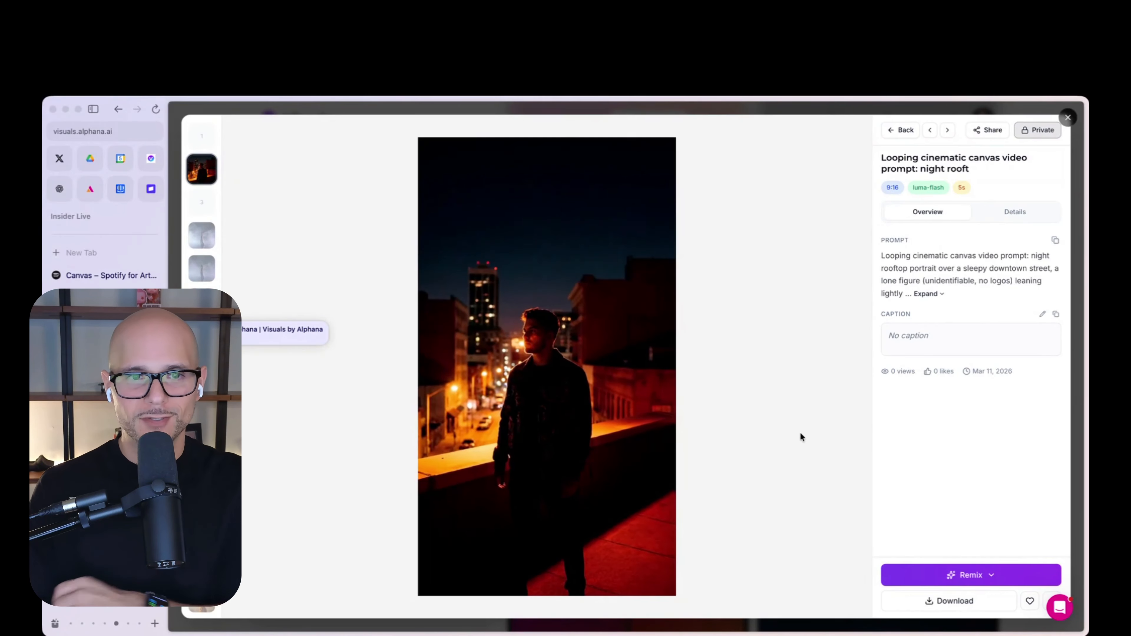
{"action": "key", "text": "Escape"}
{"action": "scroll", "coordinate": [1001, 552], "scroll_direction": "down", "scroll_amount": 7}
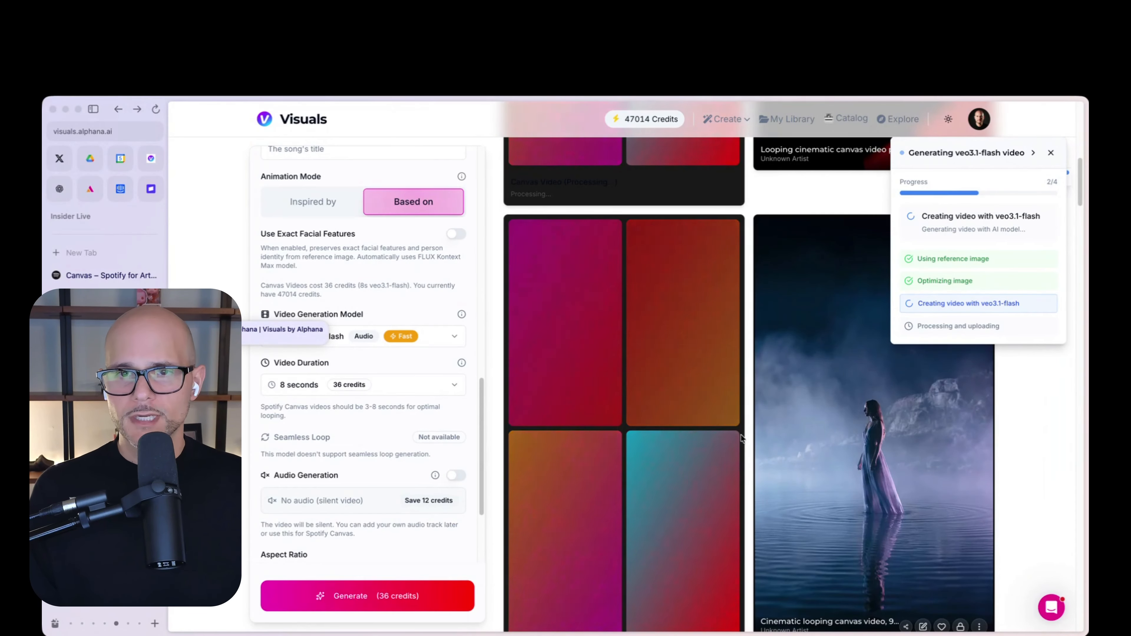
{"action": "scroll", "coordinate": [742, 438], "scroll_direction": "up", "scroll_amount": 3}
{"action": "scroll", "coordinate": [741, 438], "scroll_direction": "up", "scroll_amount": 5}
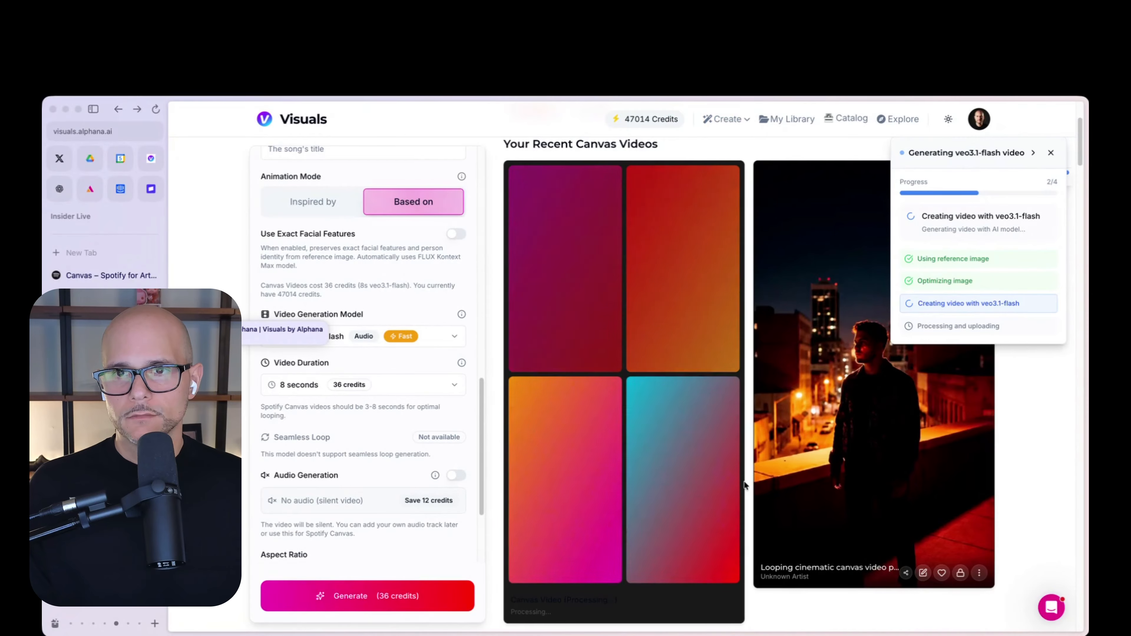
Review the older Veo 3.1 Flash videos, from the KAROL G rooftop to the Kendrick Lamar clip, and return to the newest videos
{"action": "scroll", "coordinate": [782, 396], "scroll_direction": "down", "scroll_amount": 9}
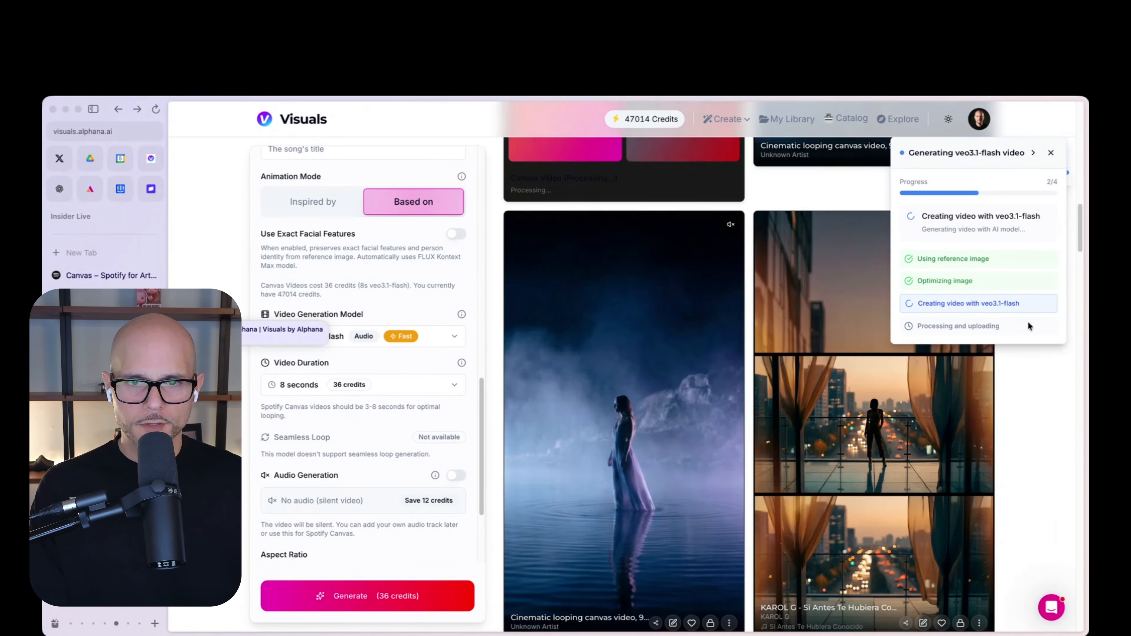
{"action": "left_click", "coordinate": [1033, 153]}
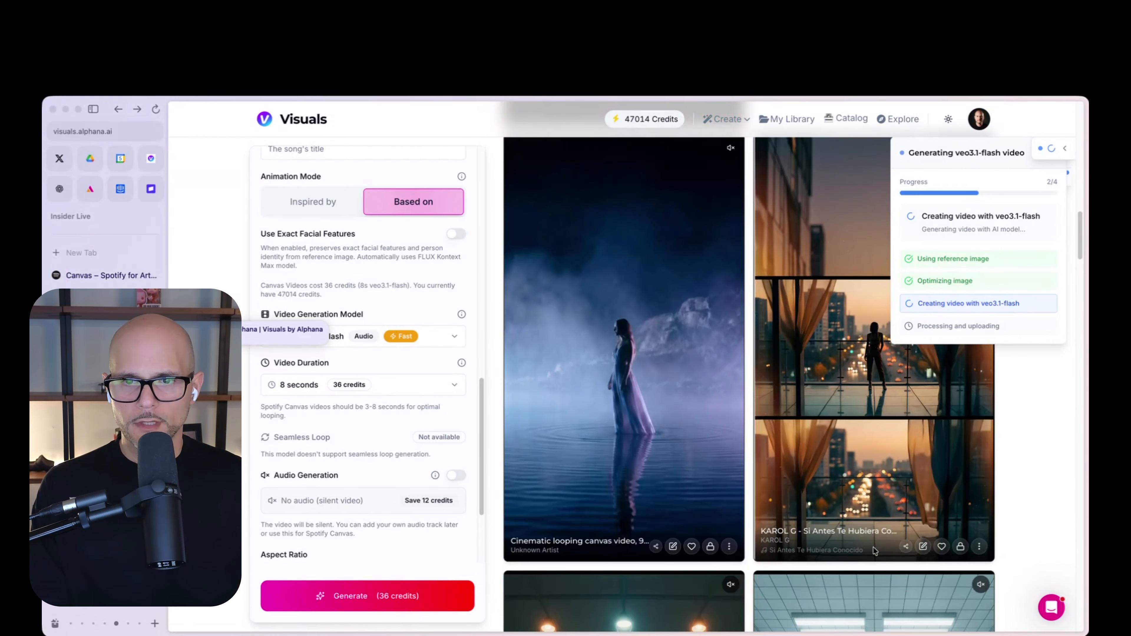
{"action": "left_click", "coordinate": [821, 540]}
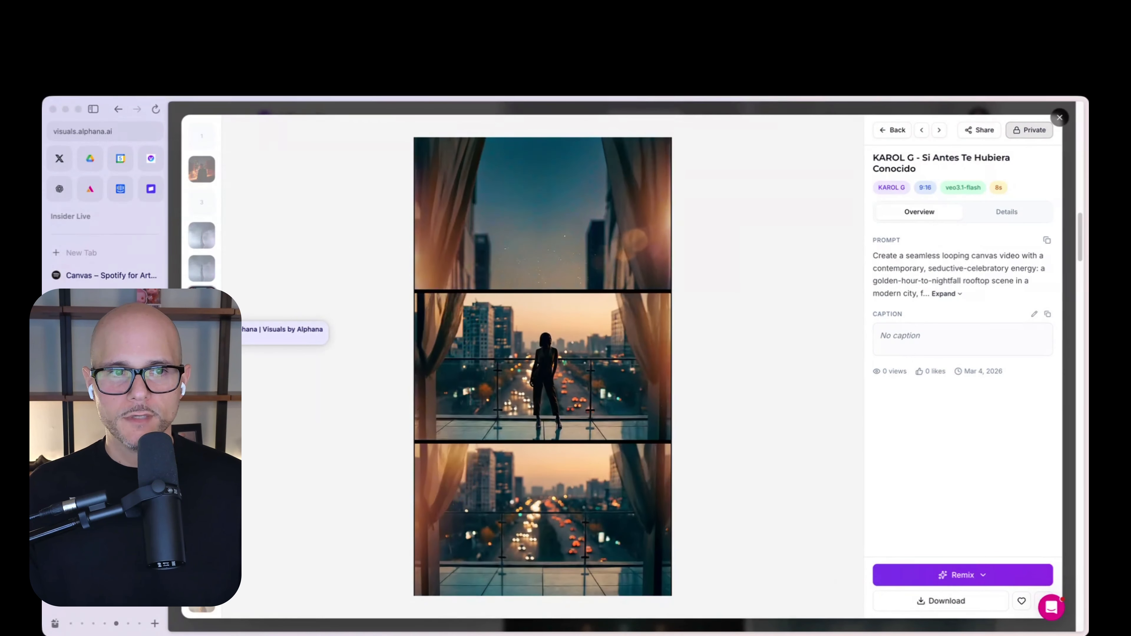
{"action": "left_click", "coordinate": [202, 334]}
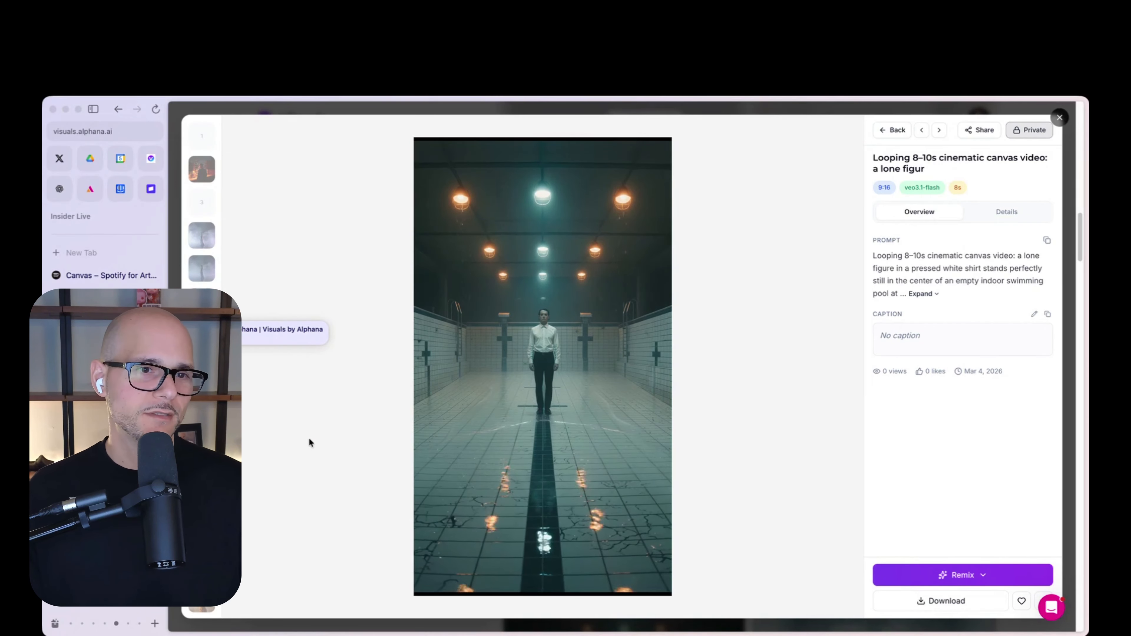
{"action": "key", "text": "Right"}
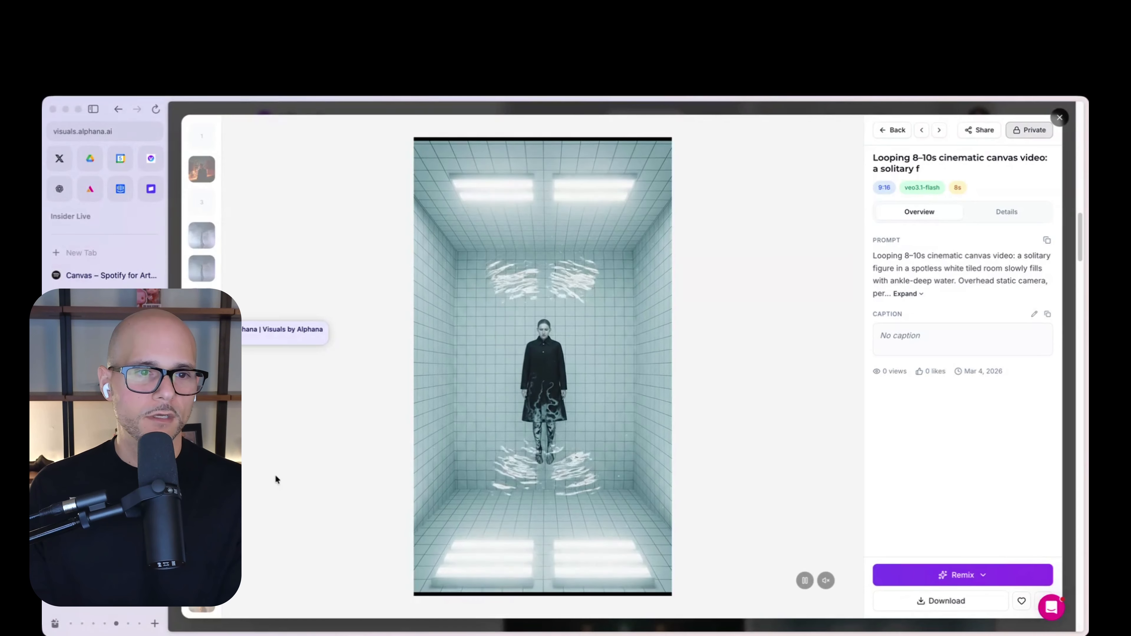
{"action": "left_click", "coordinate": [202, 497]}
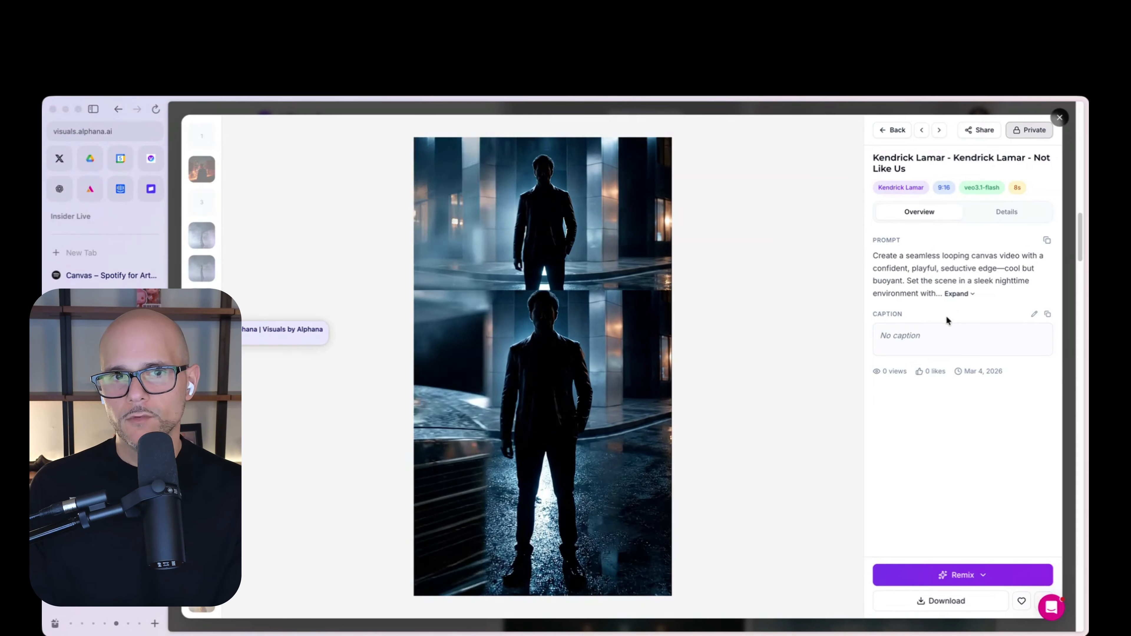
{"action": "left_click", "coordinate": [1059, 117]}
{"action": "scroll", "coordinate": [782, 379], "scroll_direction": "up", "scroll_amount": 13}
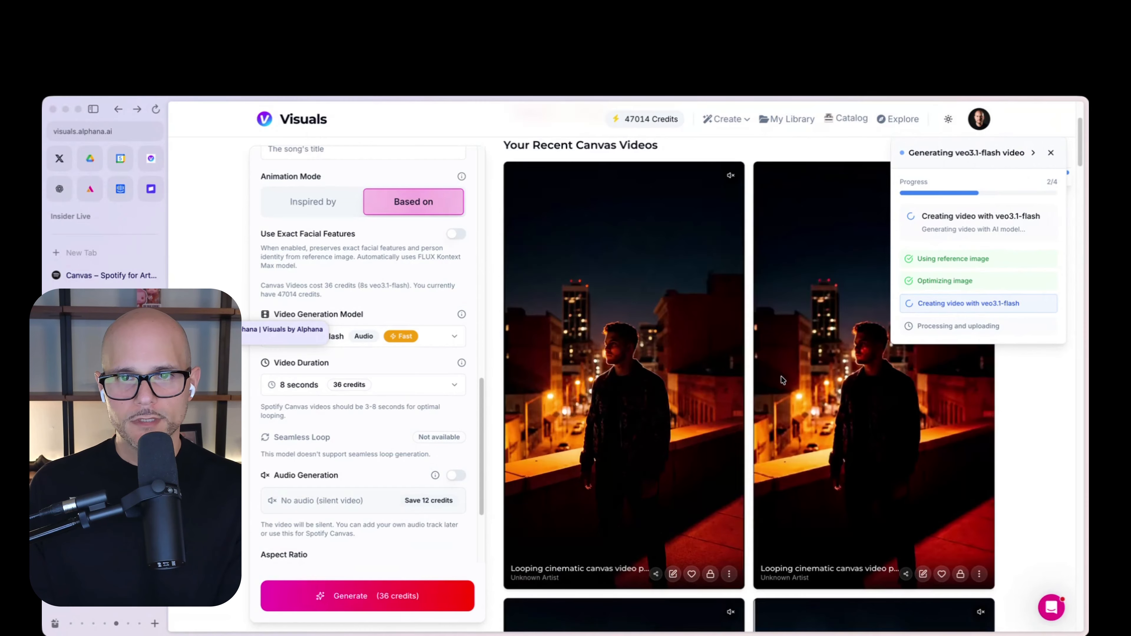
Watch the rooftop Veo 3.1 Flash video full size, compare the two videos of the woman in the lake, and close the viewer
{"action": "scroll", "coordinate": [779, 400], "scroll_direction": "down", "scroll_amount": 8}
{"action": "left_click", "coordinate": [771, 441]}
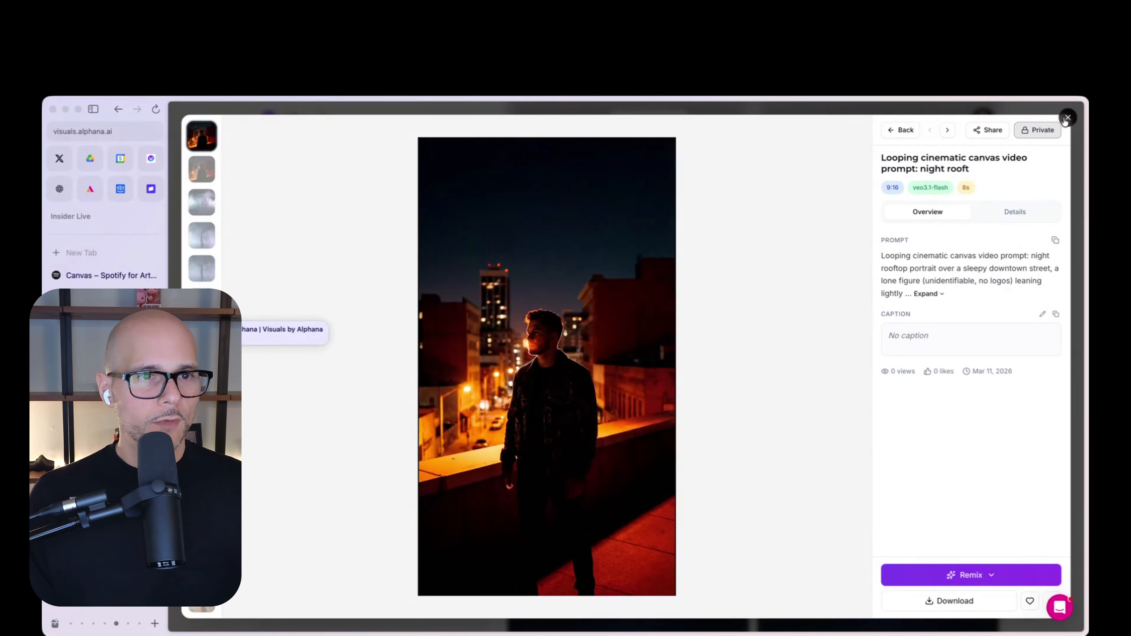
{"action": "left_click", "coordinate": [199, 208]}
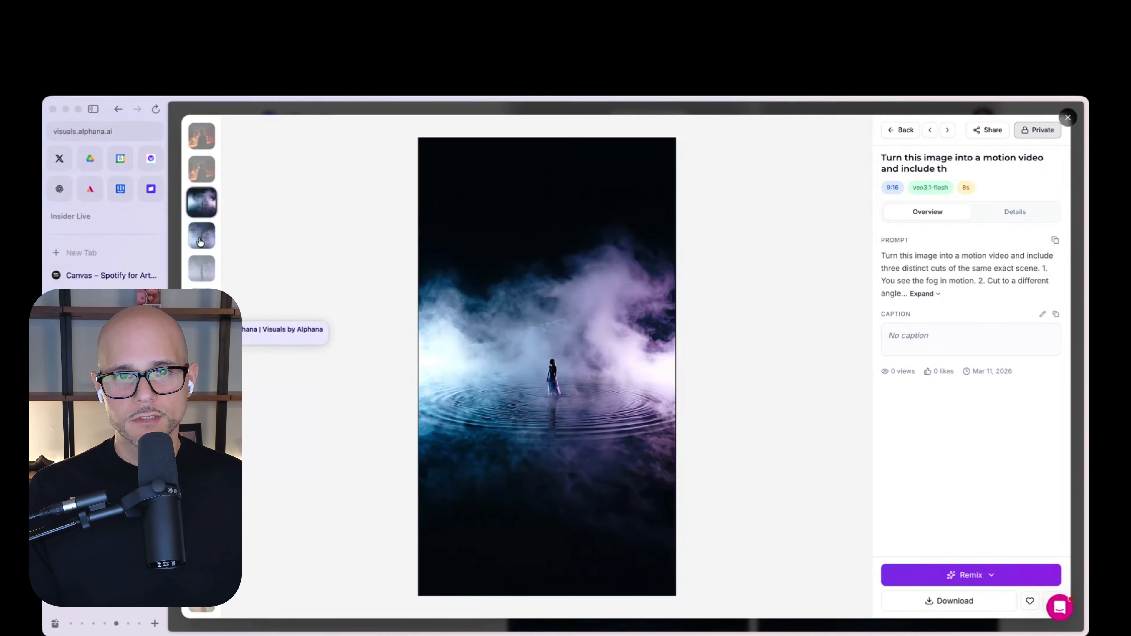
{"action": "left_click", "coordinate": [200, 241]}
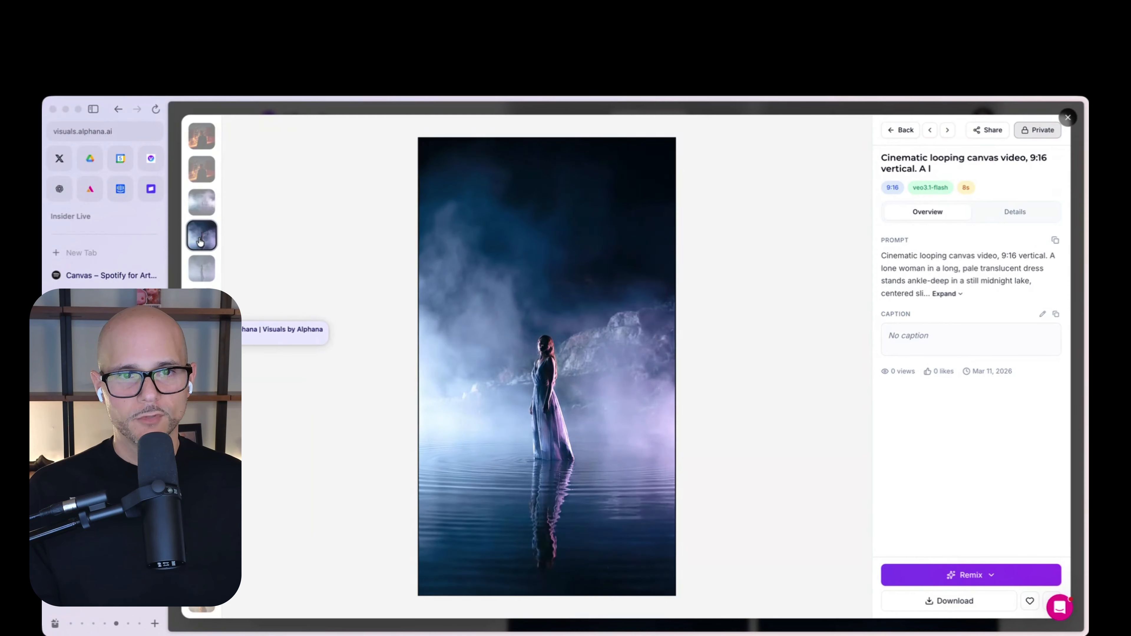
{"action": "left_click", "coordinate": [202, 208]}
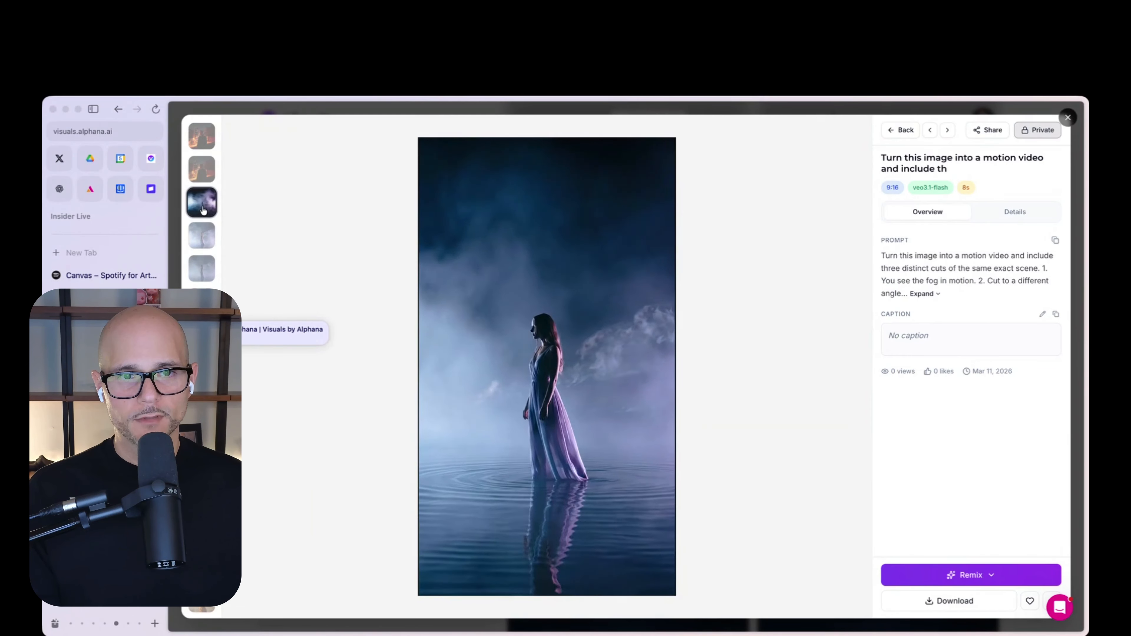
{"action": "left_click", "coordinate": [1068, 118]}
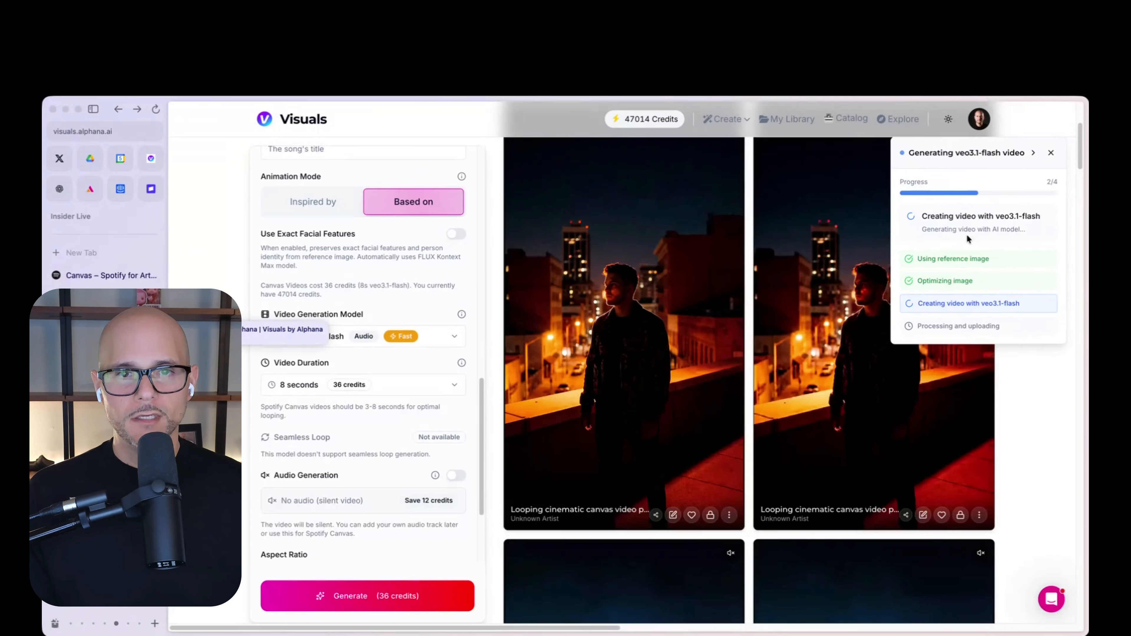
Open the newly generated vertical Glass Signal image from the recent album covers and remix it as a canvas video
{"action": "scroll", "coordinate": [833, 332], "scroll_direction": "up", "scroll_amount": 3}
{"action": "scroll", "coordinate": [833, 332], "scroll_direction": "down", "scroll_amount": 10}
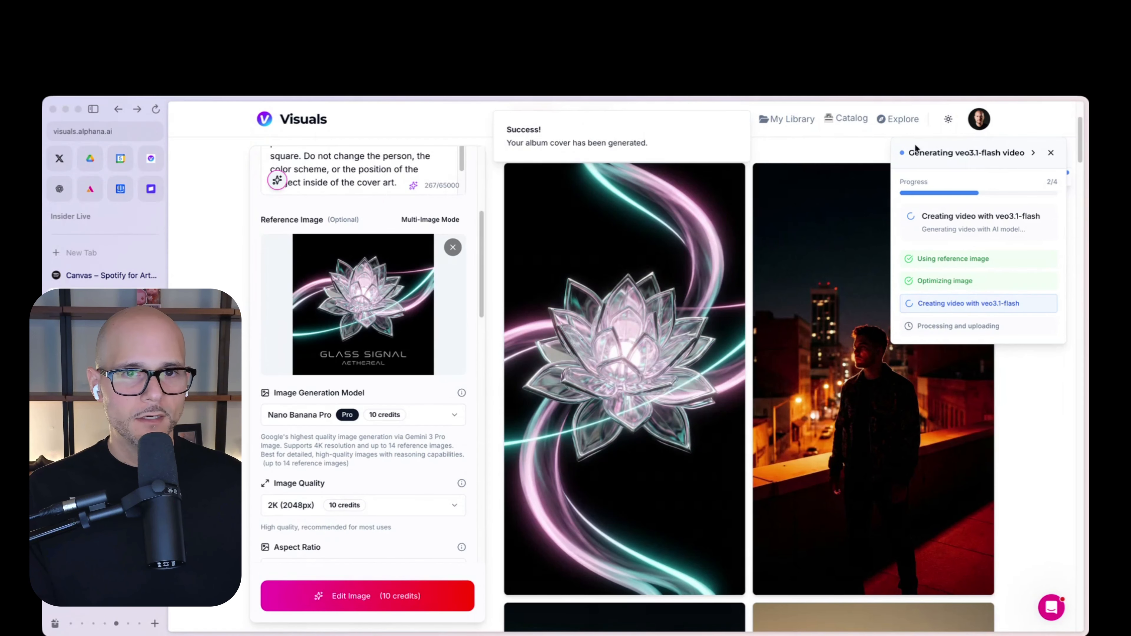
{"action": "left_click", "coordinate": [738, 122]}
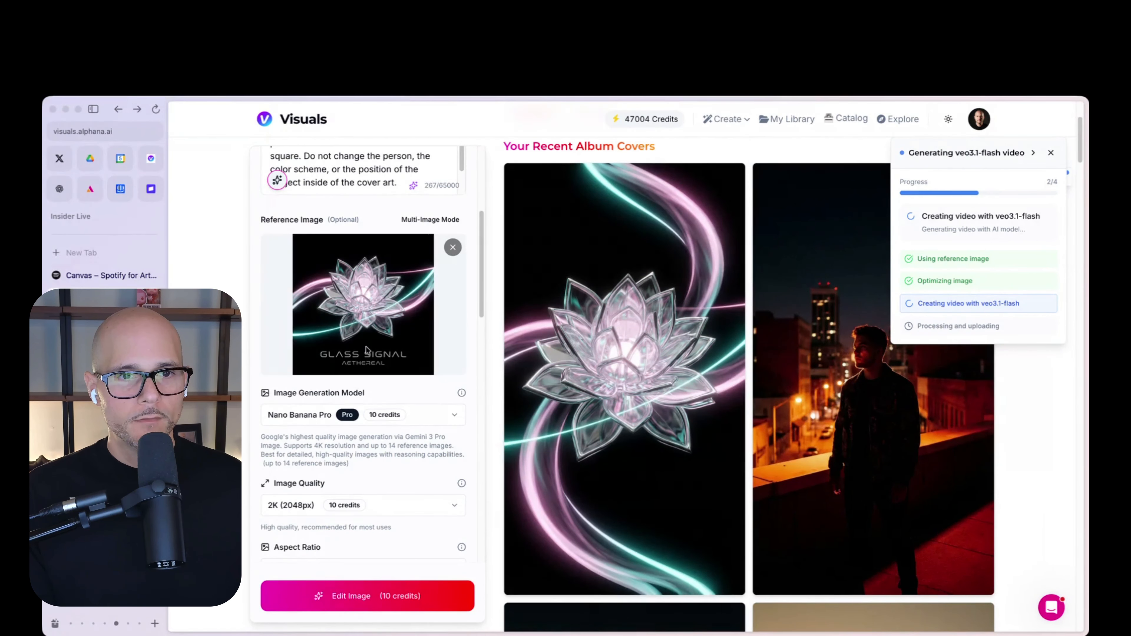
{"action": "mouse_move", "coordinate": [666, 292]}
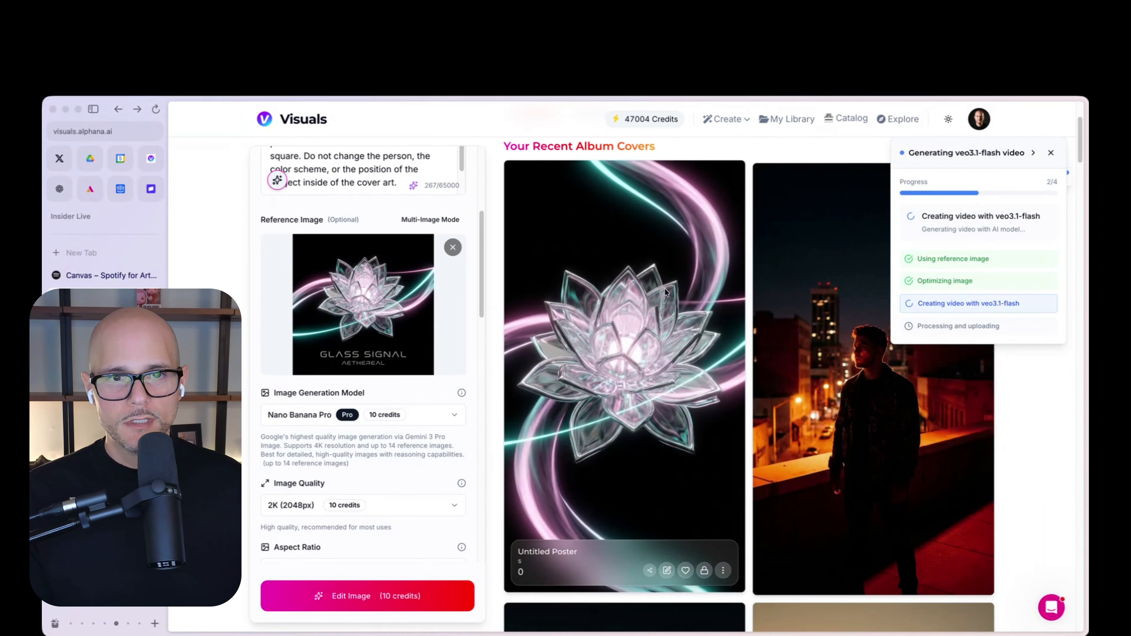
{"action": "left_click", "coordinate": [593, 562]}
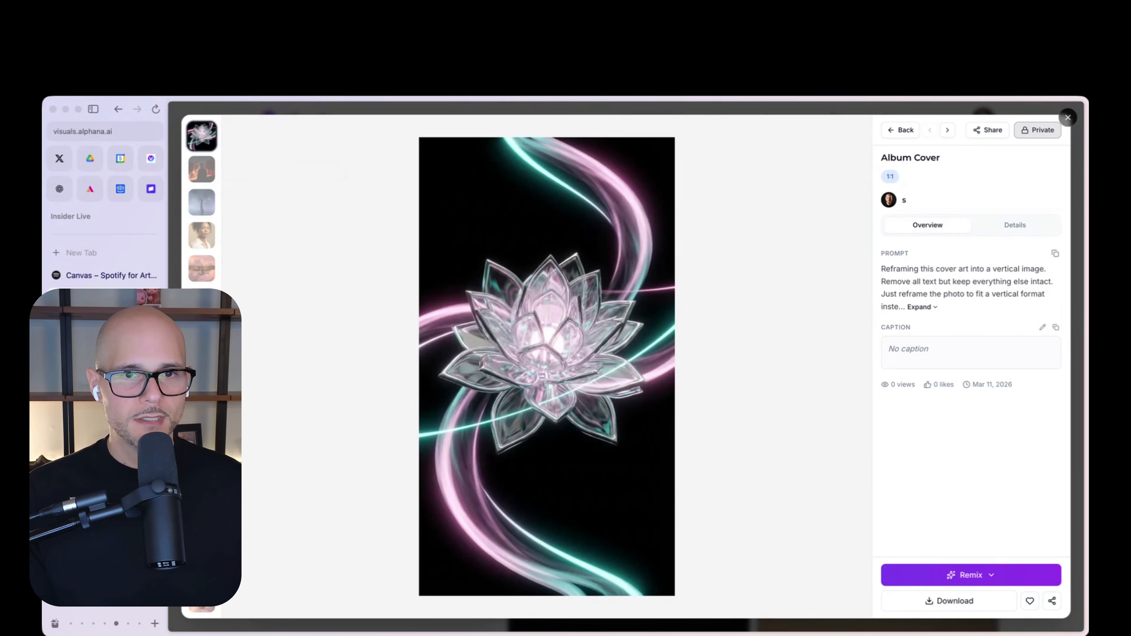
{"action": "left_click", "coordinate": [977, 579]}
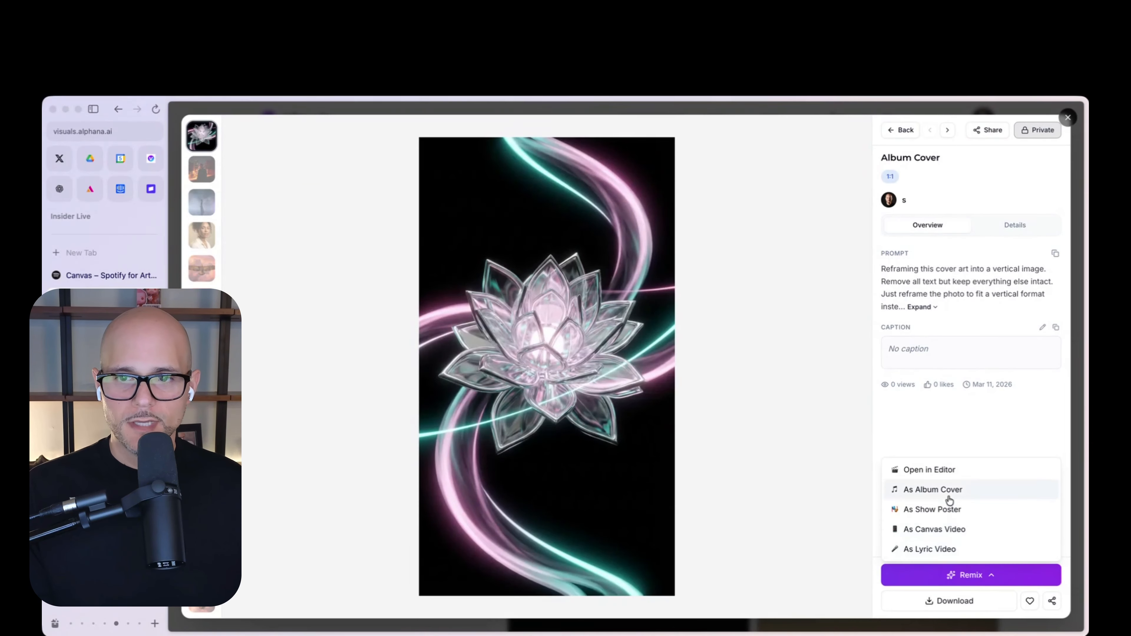
{"action": "left_click", "coordinate": [945, 529]}
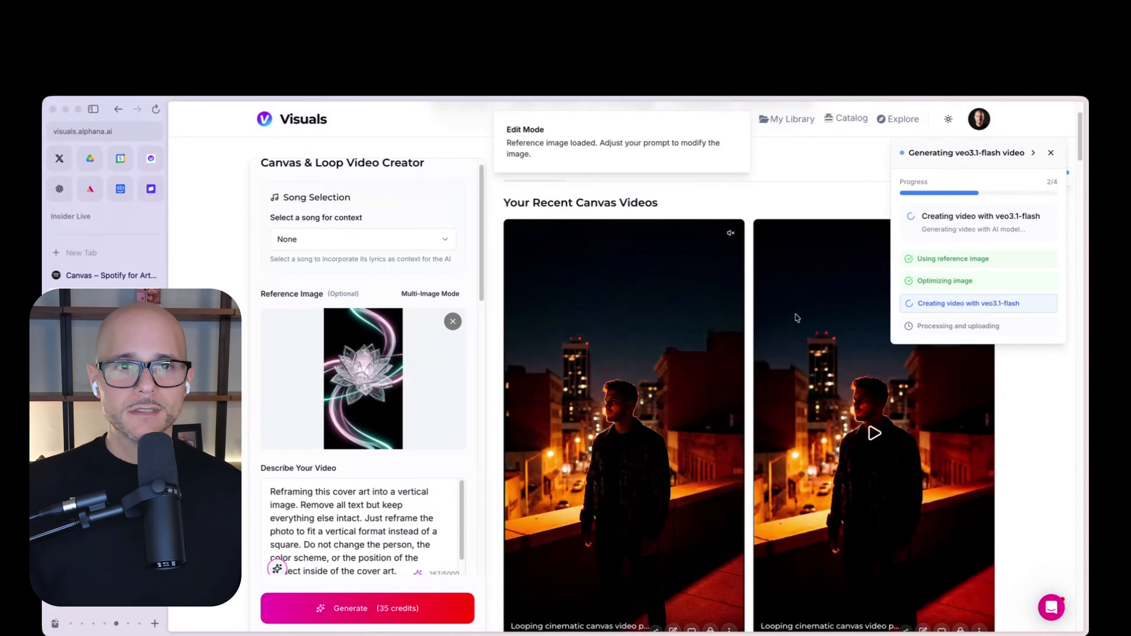
{"action": "left_click", "coordinate": [740, 122]}
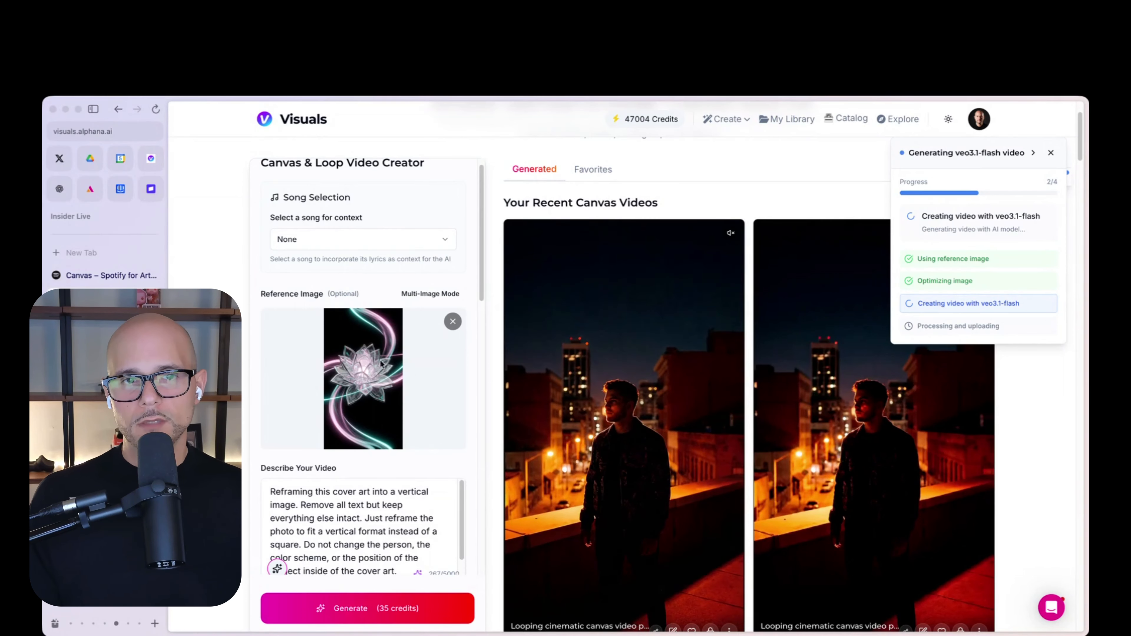
Replace the reframing prompt with an AI-written video description based on the lotus reference image and read it through
{"action": "scroll", "coordinate": [382, 363], "scroll_direction": "down", "scroll_amount": 3}
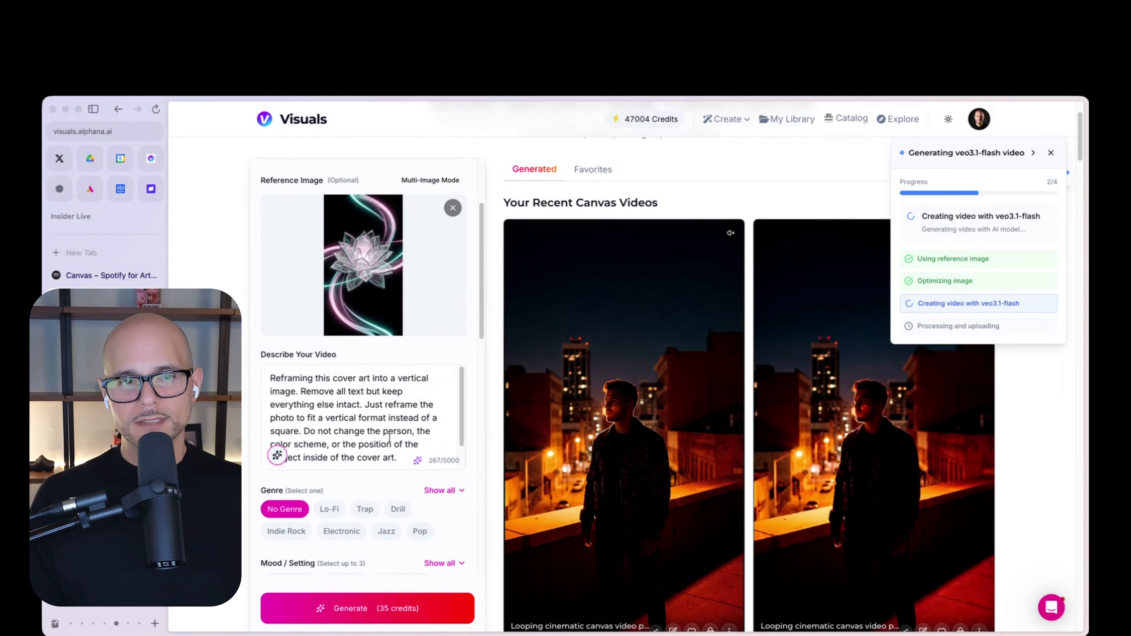
{"action": "triple_click", "coordinate": [390, 438]}
{"action": "key", "text": "BackSpace"}
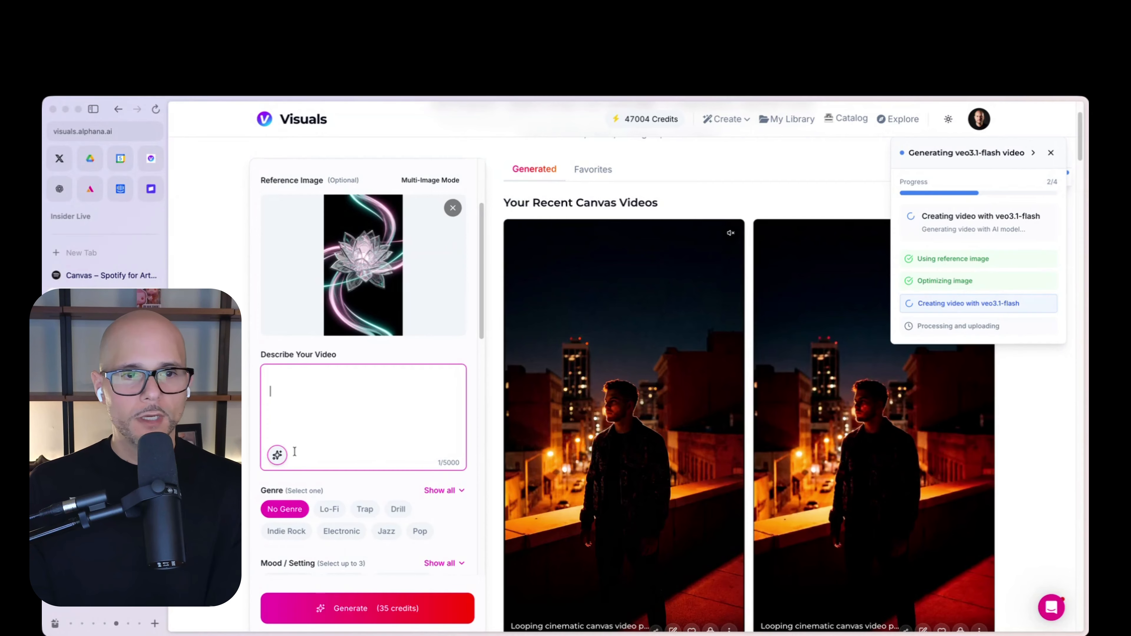
{"action": "left_click", "coordinate": [278, 456]}
{"action": "scroll", "coordinate": [409, 412], "scroll_direction": "up", "scroll_amount": 2}
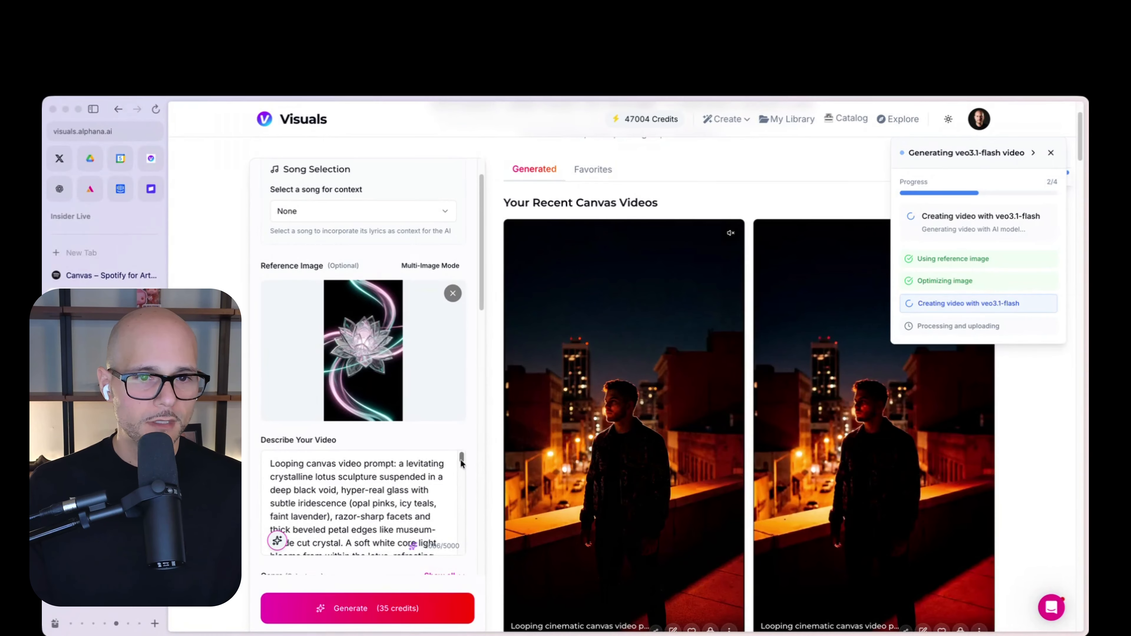
{"action": "left_click_drag", "start_coordinate": [462, 463], "coordinate": [469, 497]}
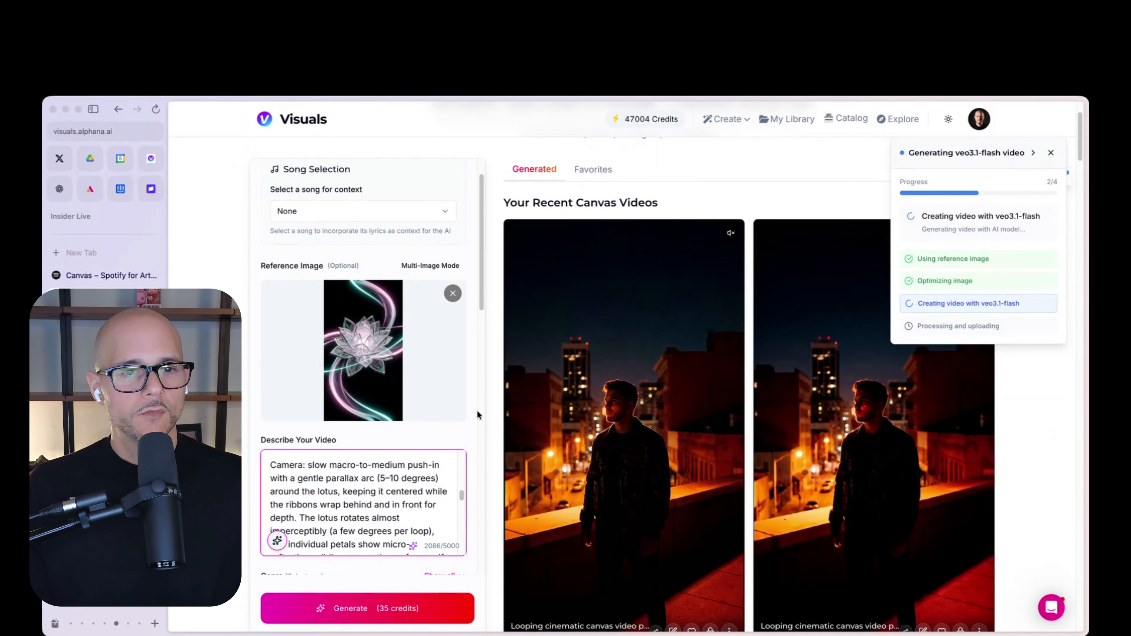
Choose the Luma Ray-Flash-2 model with the 9:16 (Spotify Canvas) aspect ratio and generate the lotus canvas video
{"action": "scroll", "coordinate": [477, 410], "scroll_direction": "down", "scroll_amount": 3}
{"action": "scroll", "coordinate": [462, 472], "scroll_direction": "down", "scroll_amount": 6}
{"action": "scroll", "coordinate": [422, 428], "scroll_direction": "down", "scroll_amount": 4}
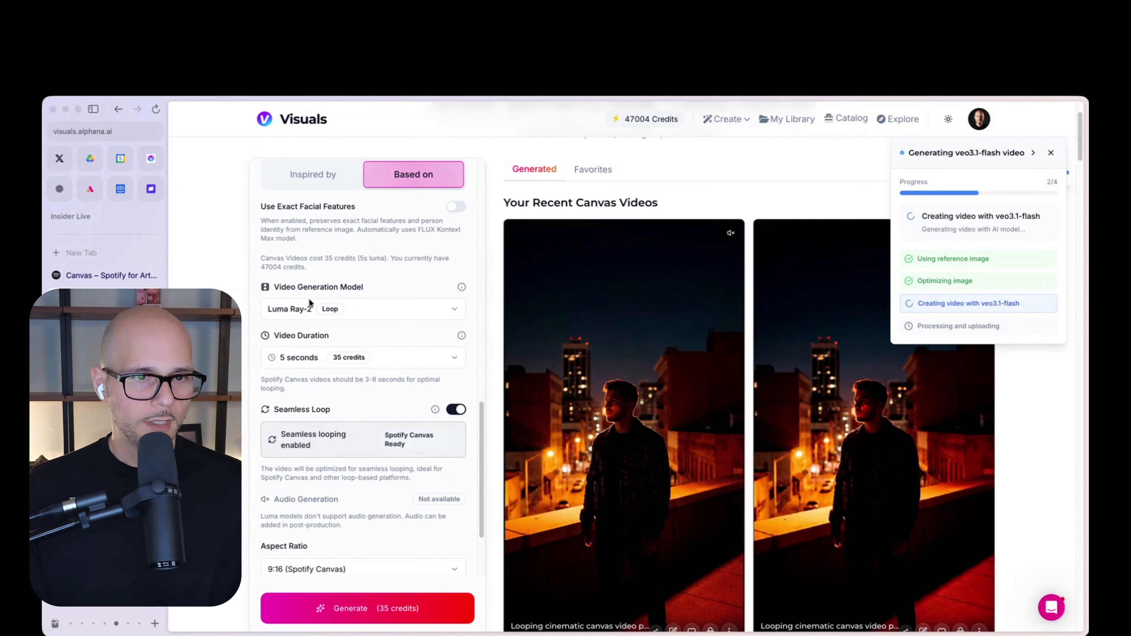
{"action": "left_click", "coordinate": [371, 310]}
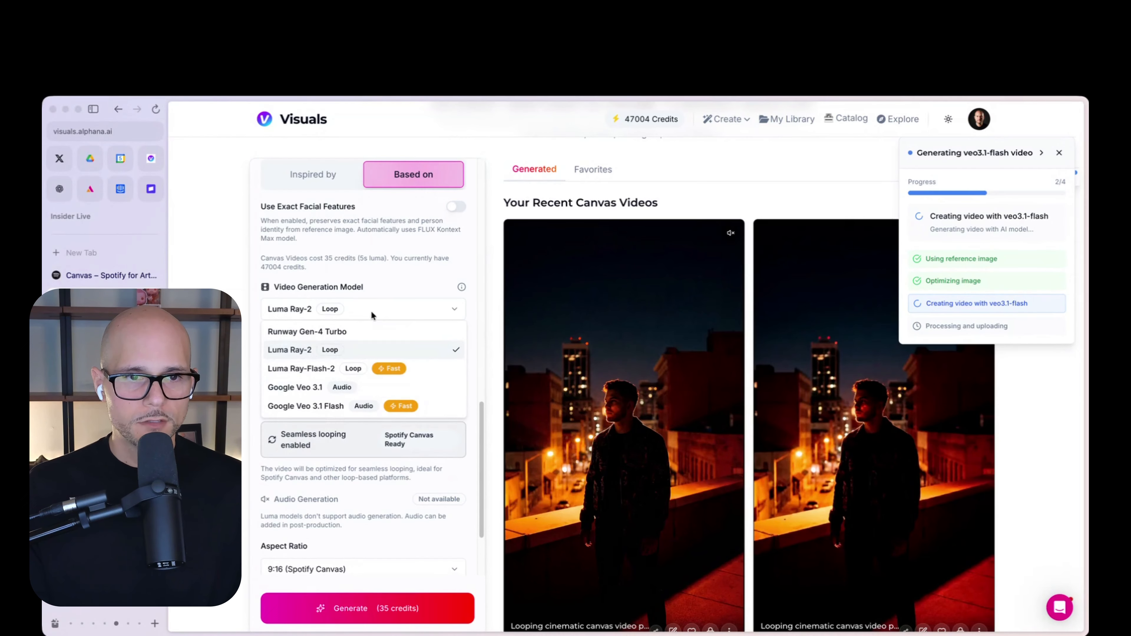
{"action": "left_click", "coordinate": [310, 374]}
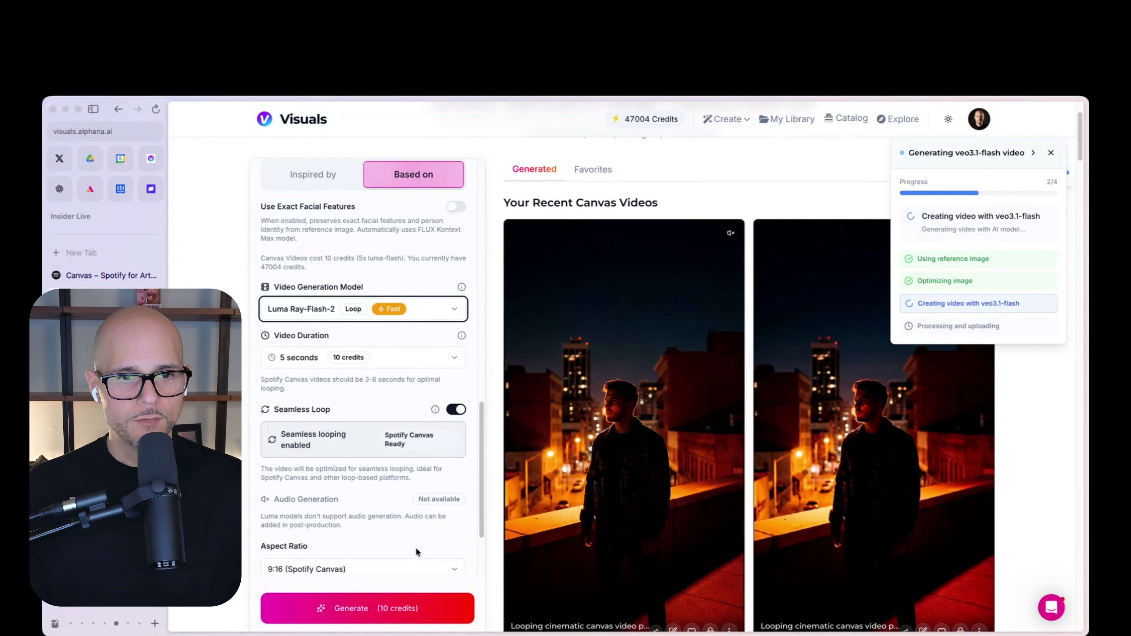
{"action": "scroll", "coordinate": [416, 547], "scroll_direction": "down", "scroll_amount": 2}
{"action": "left_click", "coordinate": [317, 487]}
{"action": "left_click", "coordinate": [393, 502]}
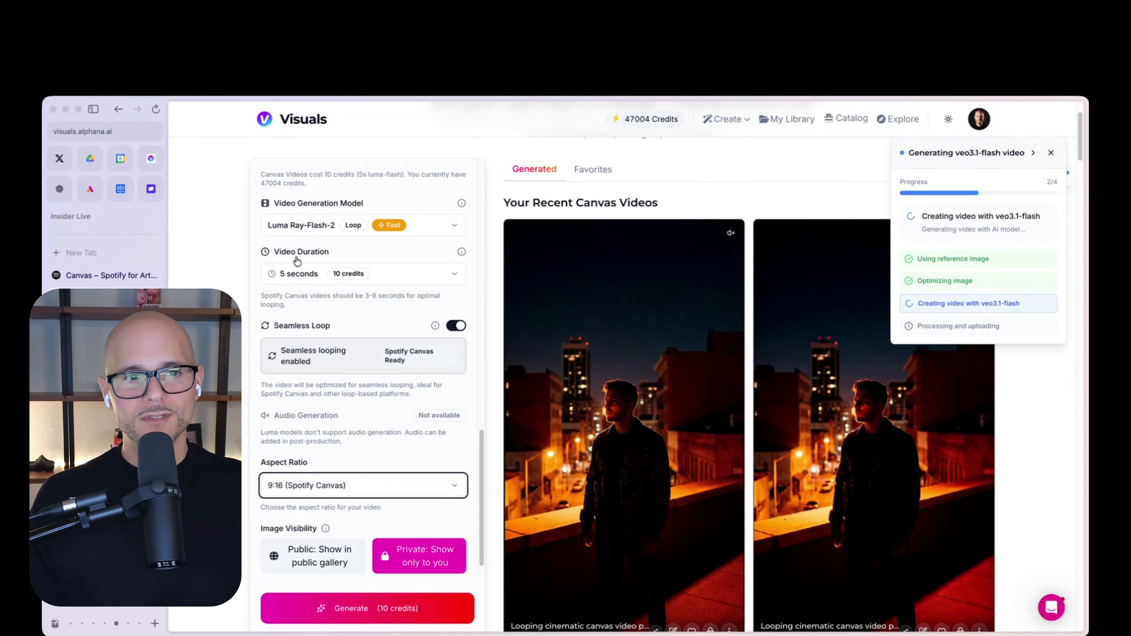
{"action": "left_click", "coordinate": [413, 608]}
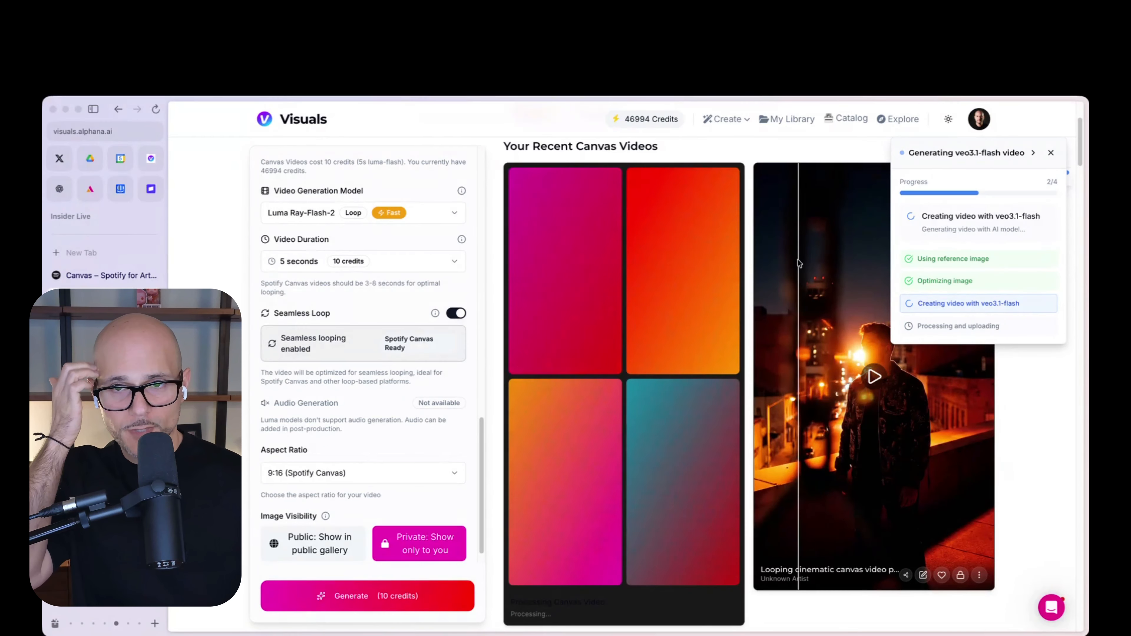
Switch the model to Google Veo 3.1 Flash, set 8 seconds, turn audio generation off and generate a second lotus video
{"action": "left_click", "coordinate": [445, 212]}
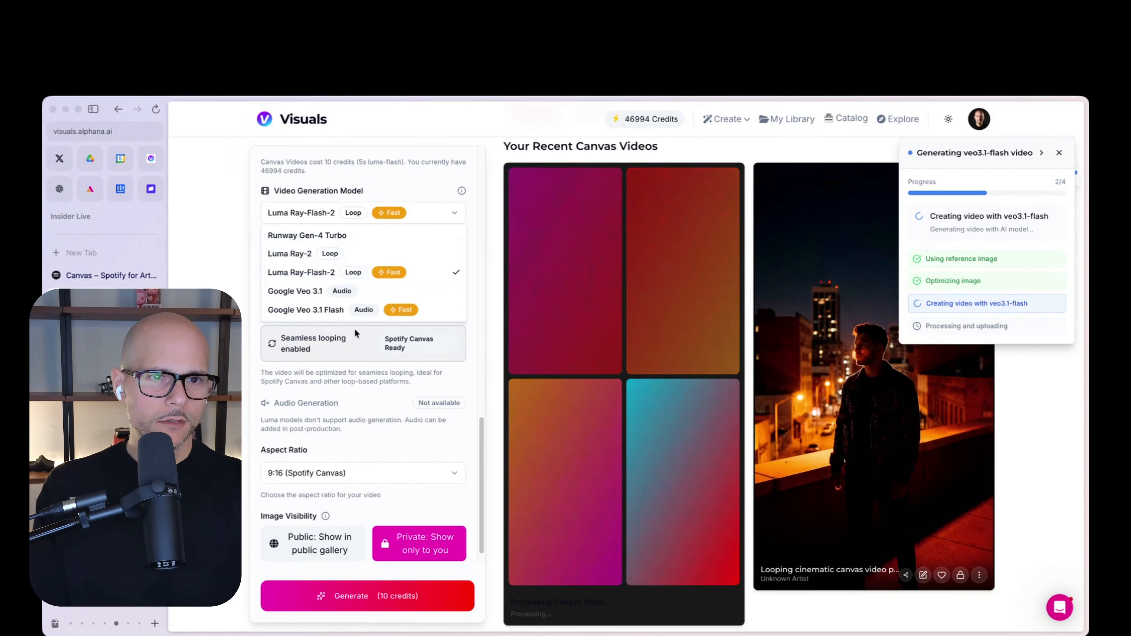
{"action": "left_click", "coordinate": [342, 317]}
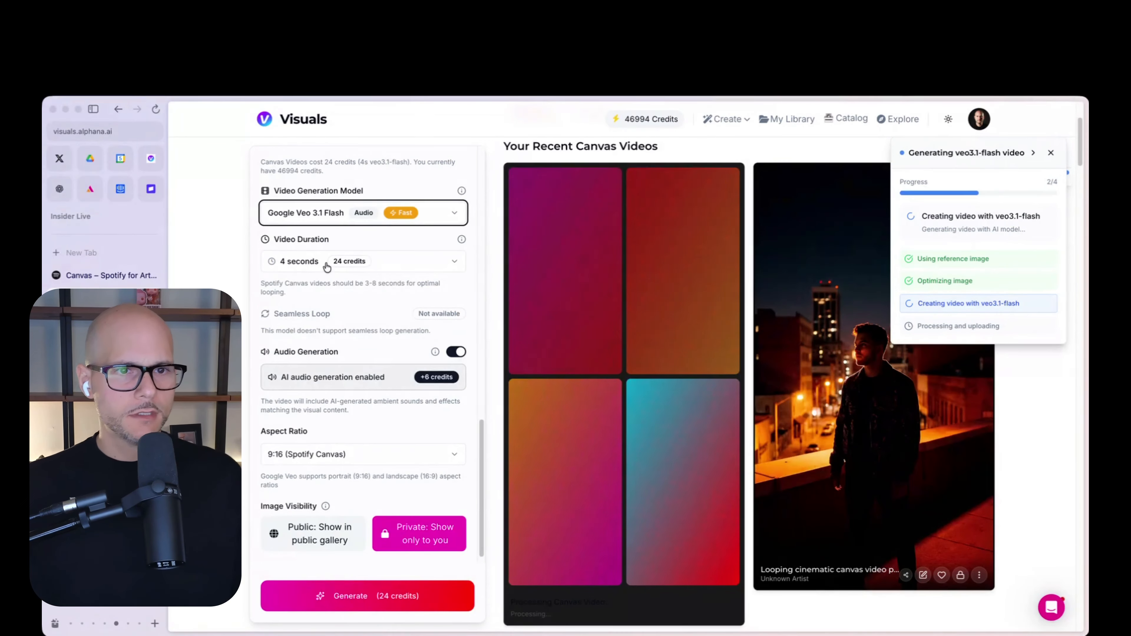
{"action": "left_click", "coordinate": [292, 263]}
{"action": "left_click", "coordinate": [344, 321]}
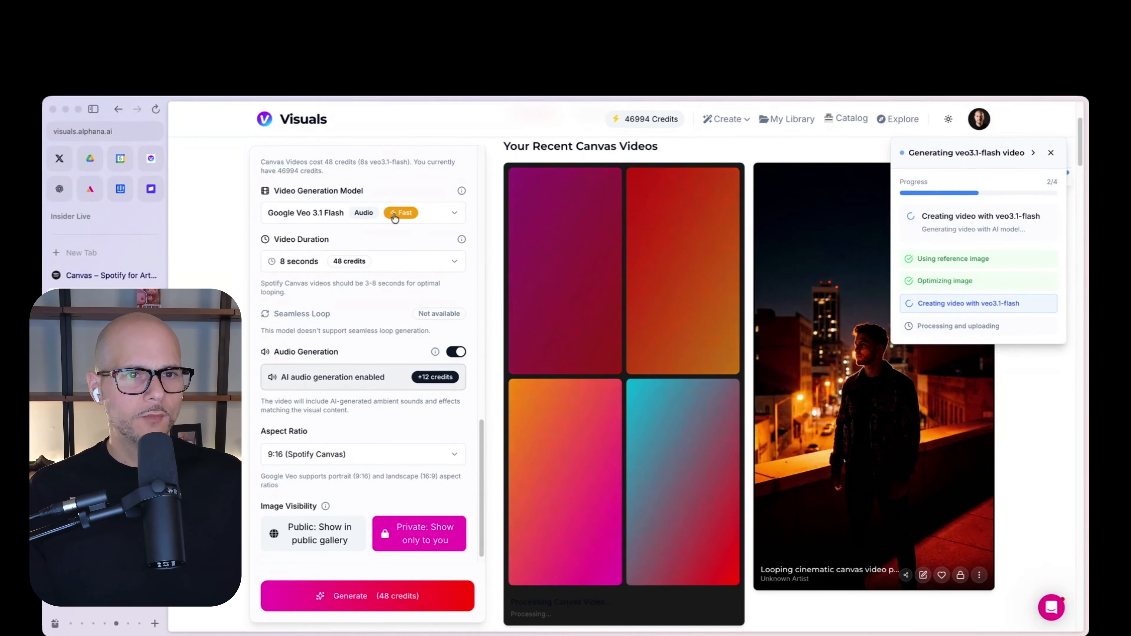
{"action": "left_click", "coordinate": [455, 352]}
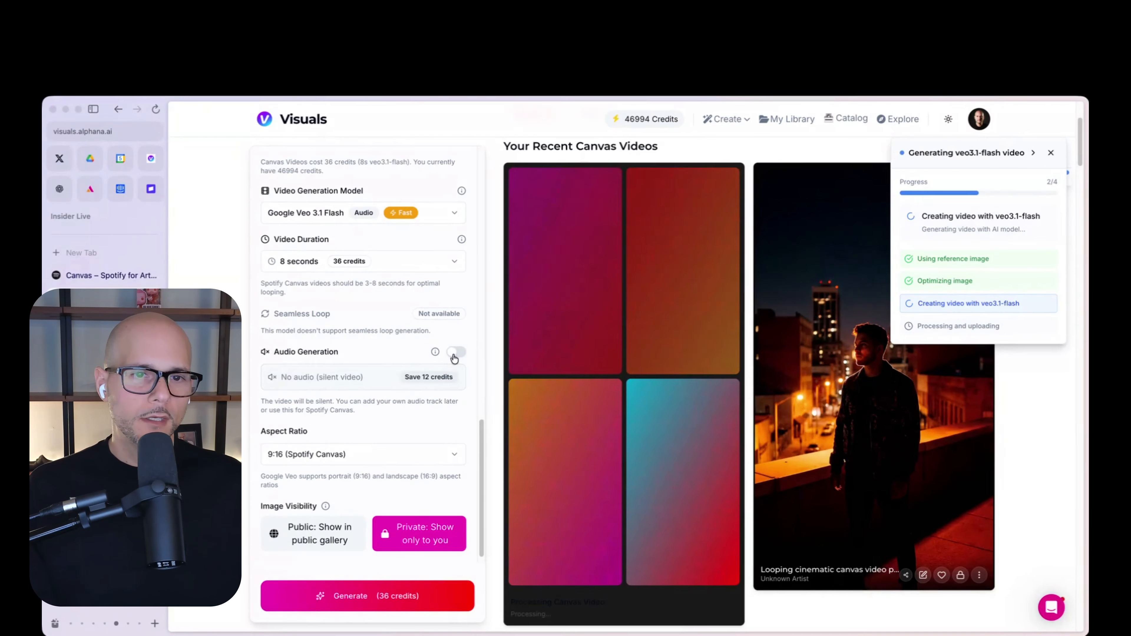
{"action": "left_click", "coordinate": [411, 588]}
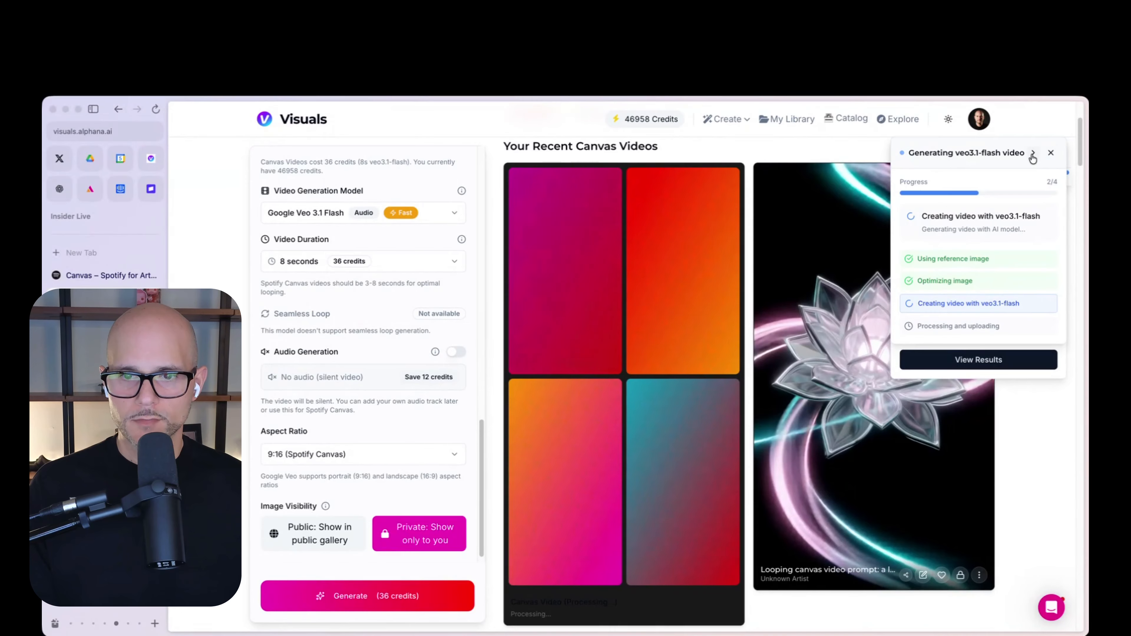
Watch the finished Luma Flash lotus video full size, compare it with the original Glass Signal cover art, and close the viewer
{"action": "left_click", "coordinate": [1033, 155]}
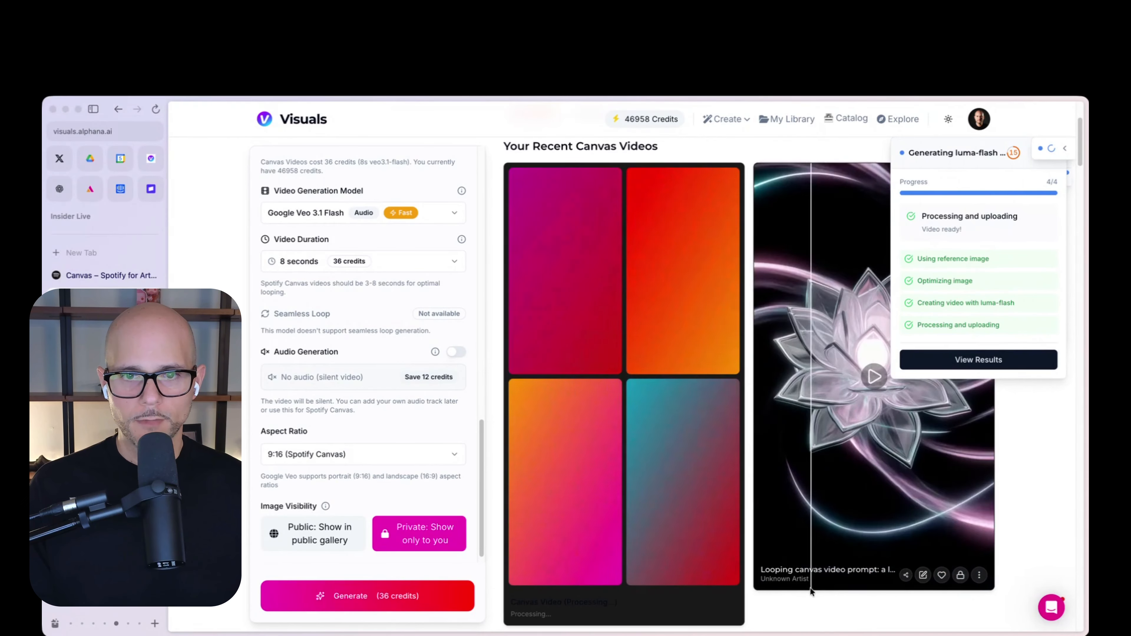
{"action": "left_click", "coordinate": [797, 301]}
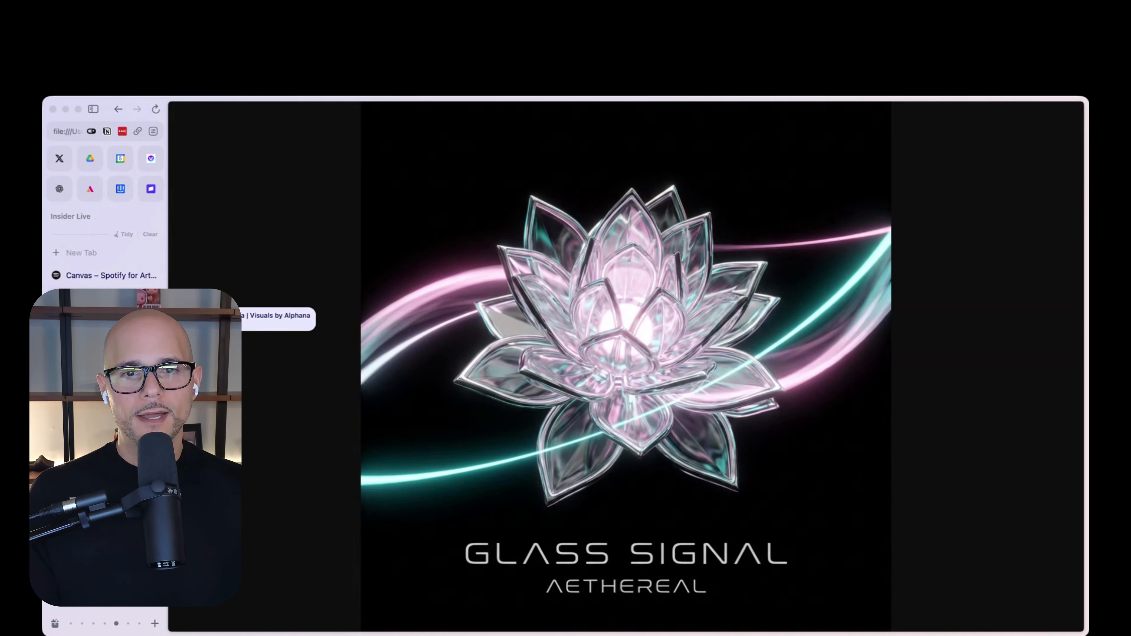
{"action": "left_click", "coordinate": [106, 300]}
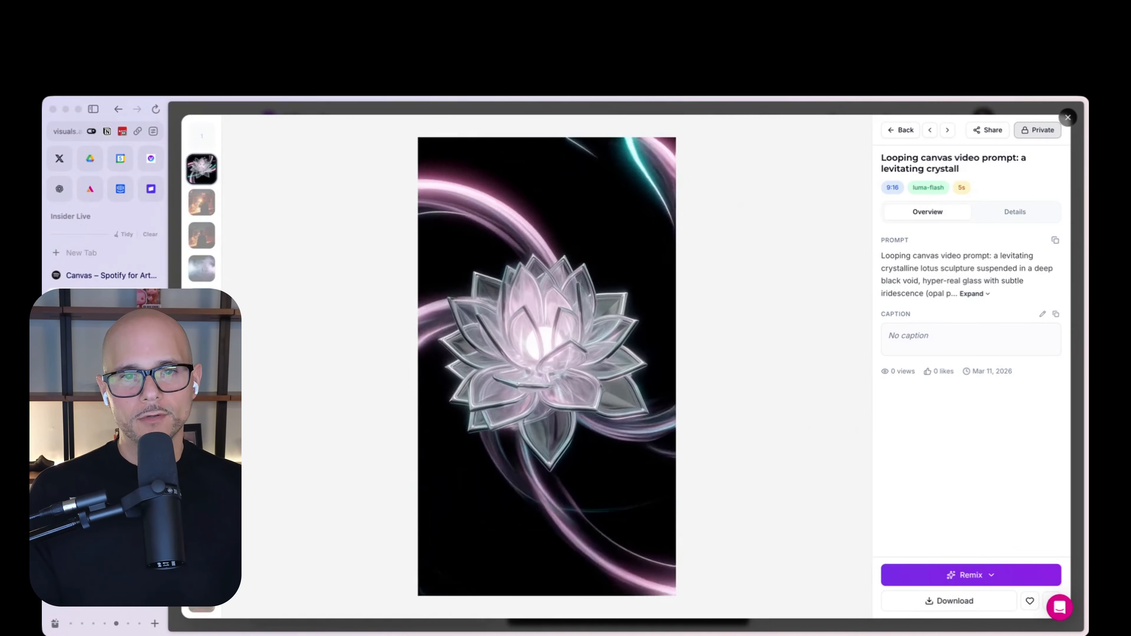
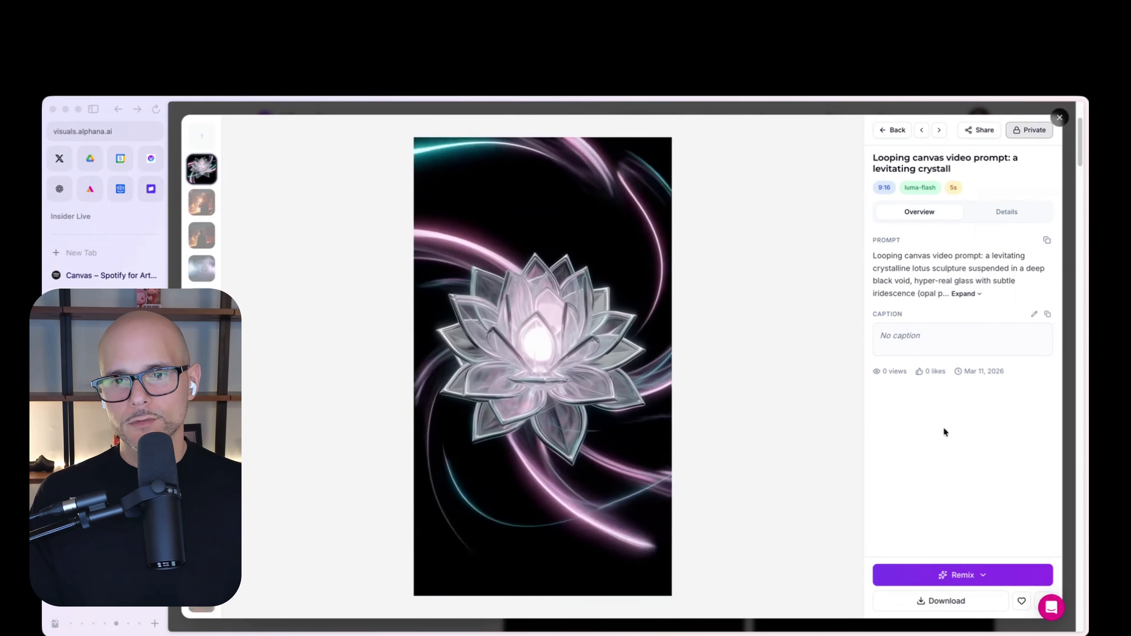
{"action": "left_click", "coordinate": [1072, 130]}
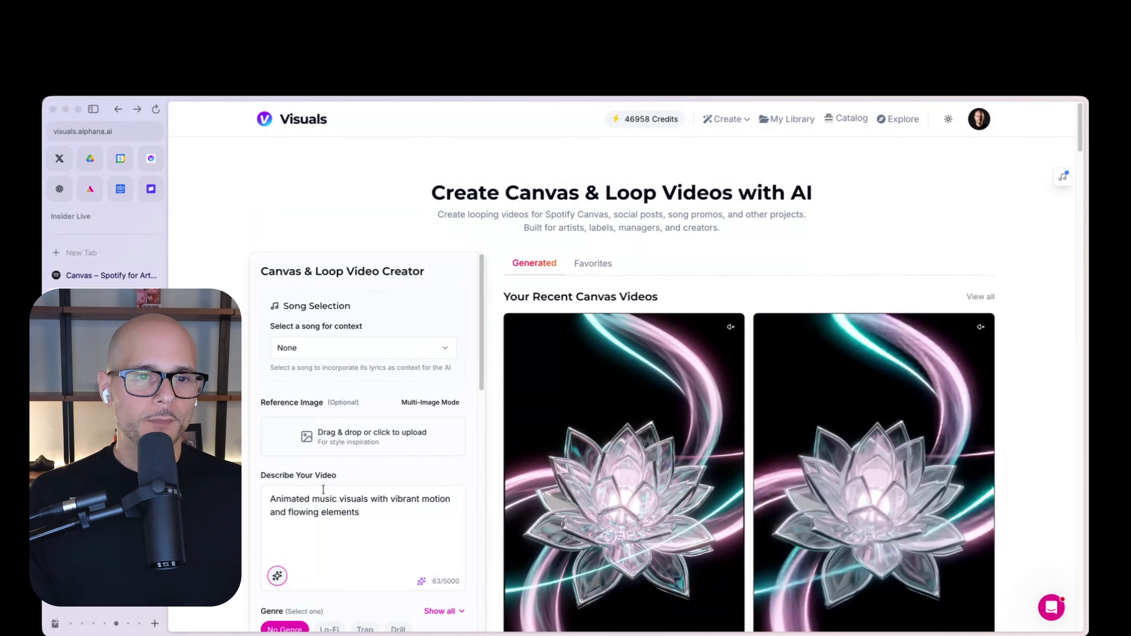
Replace the default video description with the copied prompt for a vertical 9:16 dark smoky abstract visual with crimson accents, seamless loopable, 5 seconds
{"action": "scroll", "coordinate": [461, 238], "scroll_direction": "down", "scroll_amount": 3}
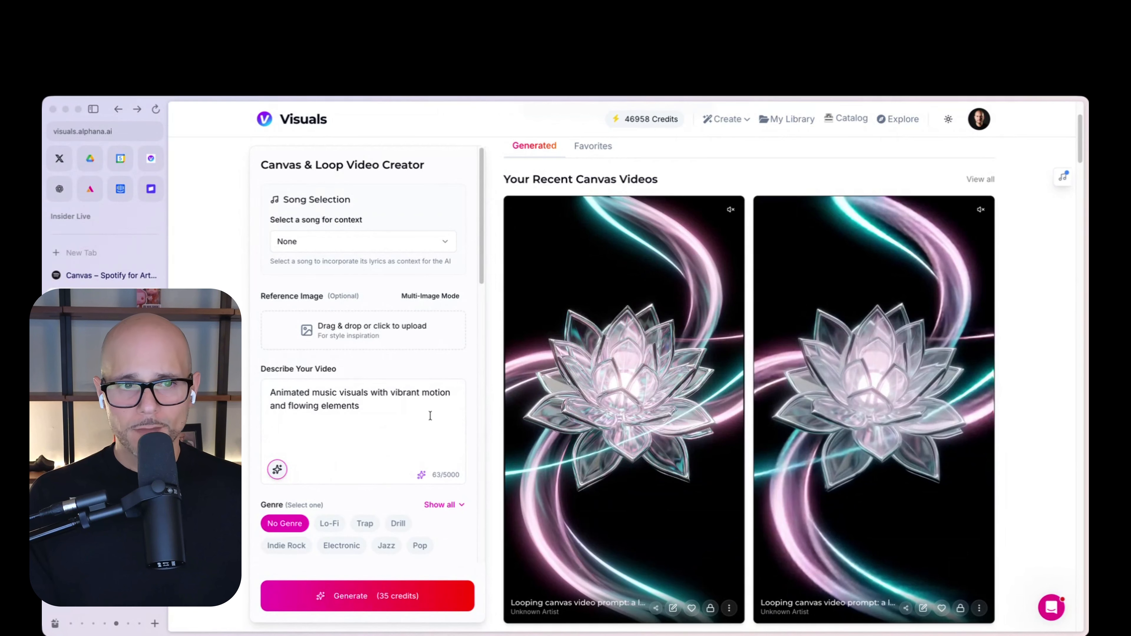
{"action": "triple_click", "coordinate": [378, 406]}
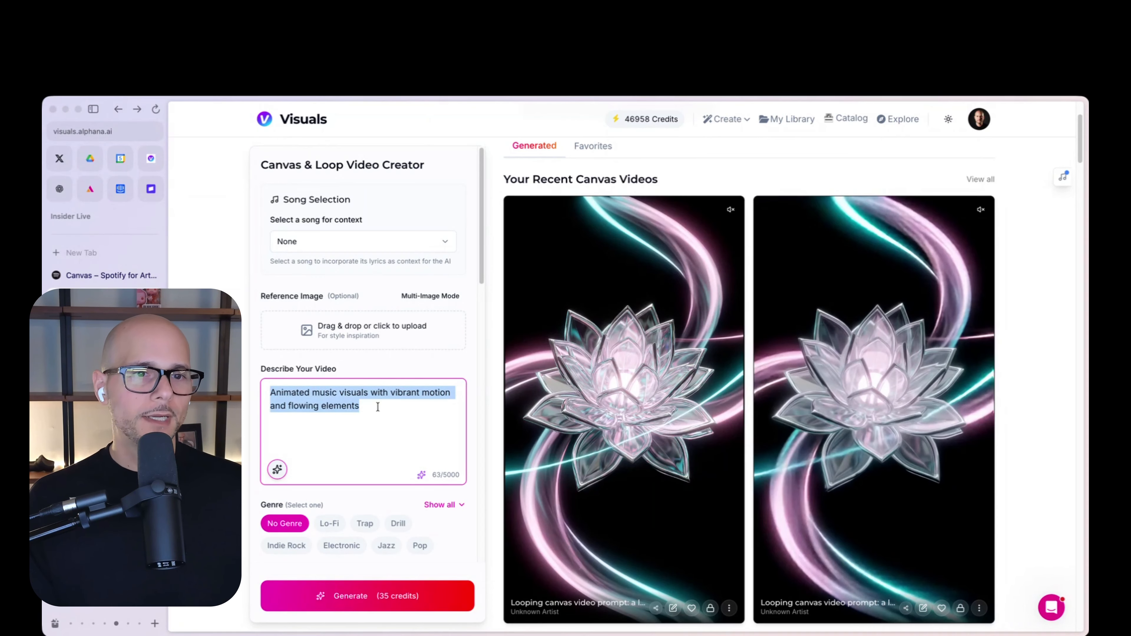
{"action": "key", "text": "super+v"}
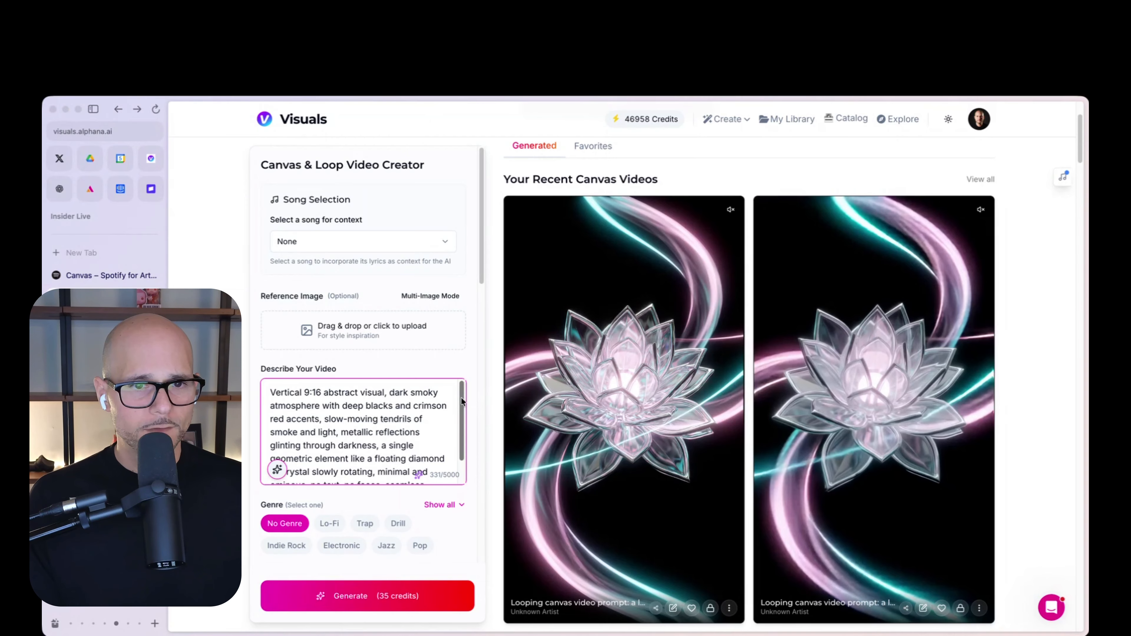
{"action": "left_click_drag", "start_coordinate": [462, 402], "coordinate": [464, 419]}
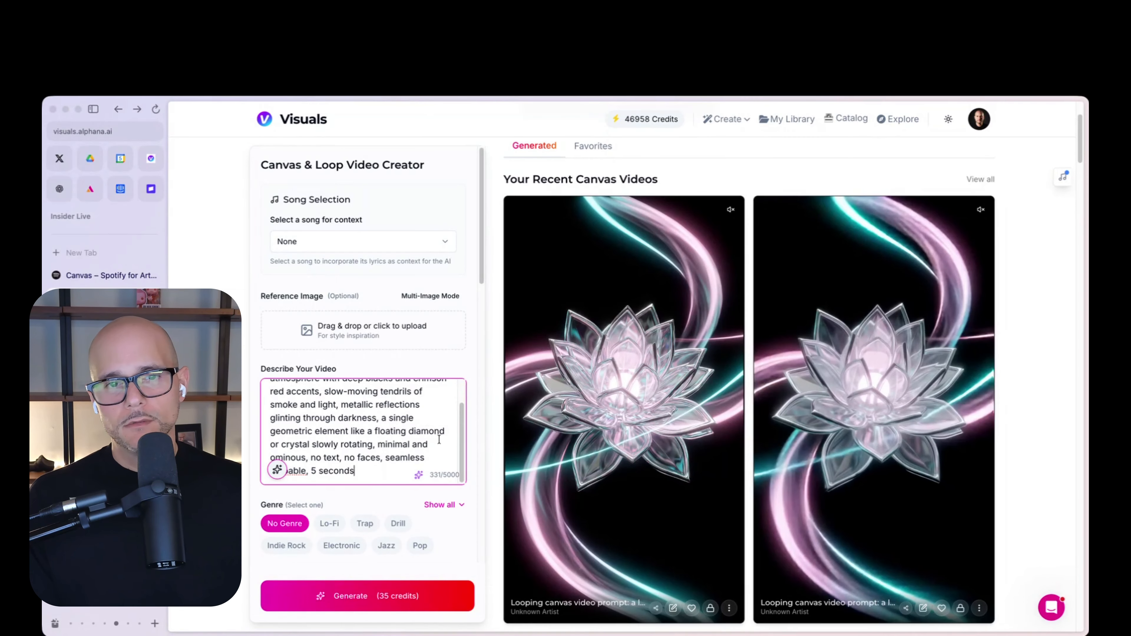
Review the pasted video description from its beginning and the creator's remaining options down to the model settings
{"action": "scroll", "coordinate": [464, 438], "scroll_direction": "up", "scroll_amount": 1}
{"action": "scroll", "coordinate": [464, 431], "scroll_direction": "up", "scroll_amount": 2}
{"action": "right_click", "coordinate": [464, 426]}
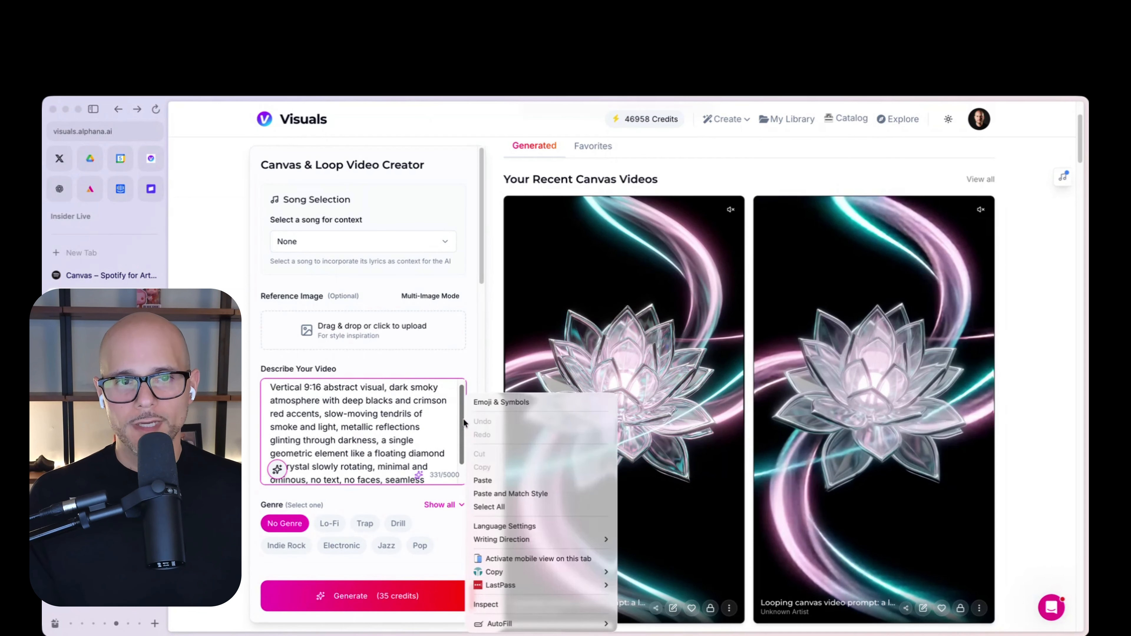
{"action": "left_click", "coordinate": [441, 354]}
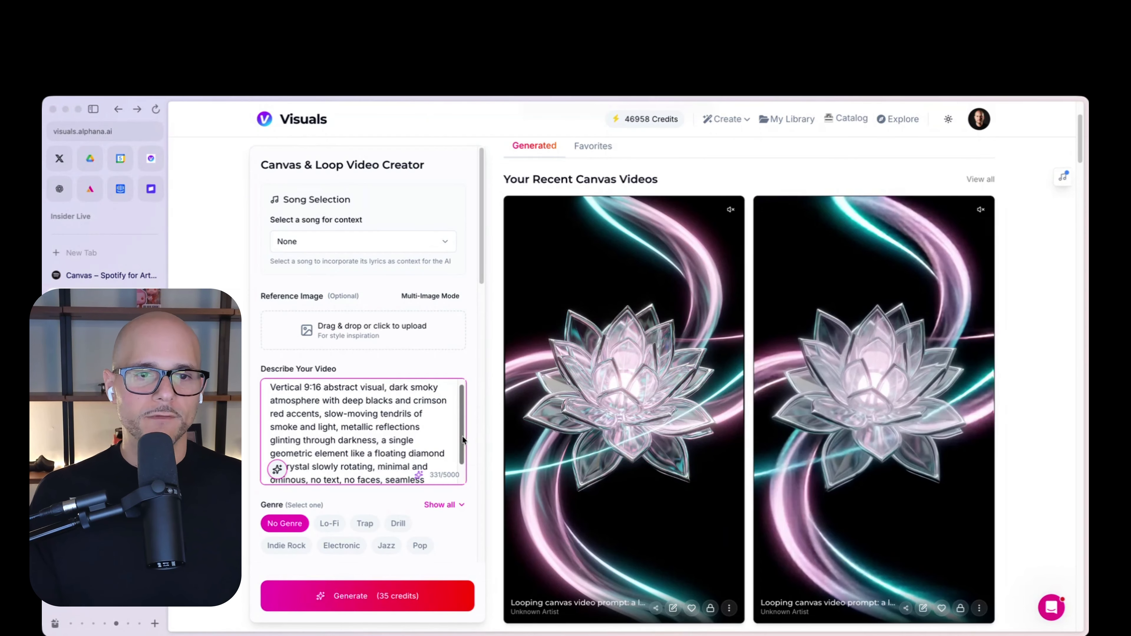
{"action": "left_click_drag", "start_coordinate": [462, 435], "coordinate": [449, 396]}
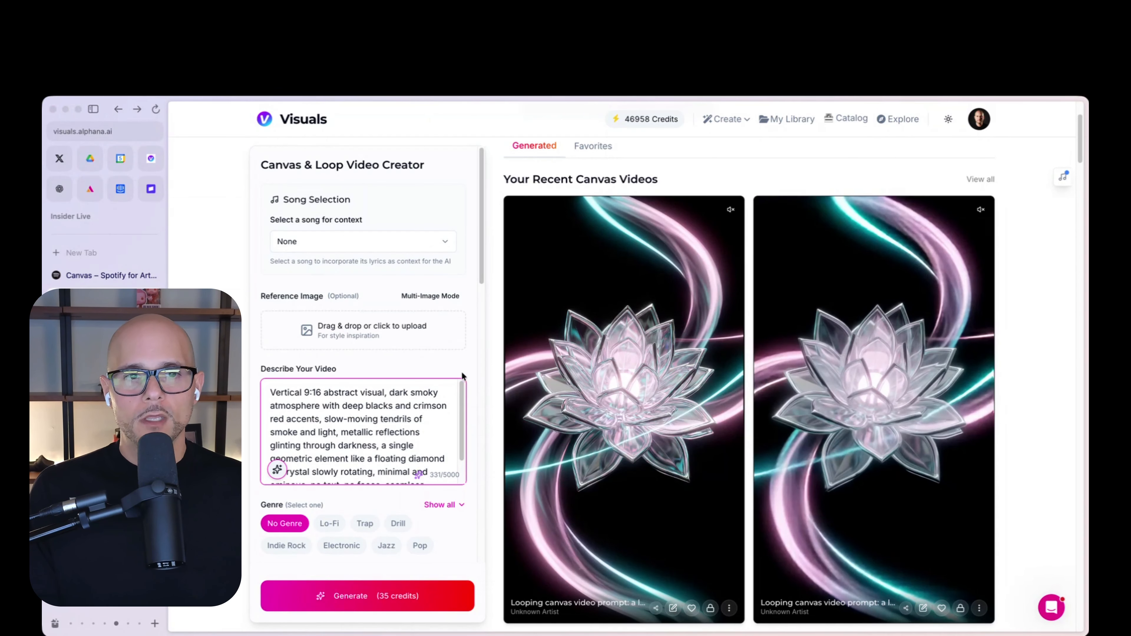
{"action": "scroll", "coordinate": [467, 388], "scroll_direction": "down", "scroll_amount": 2}
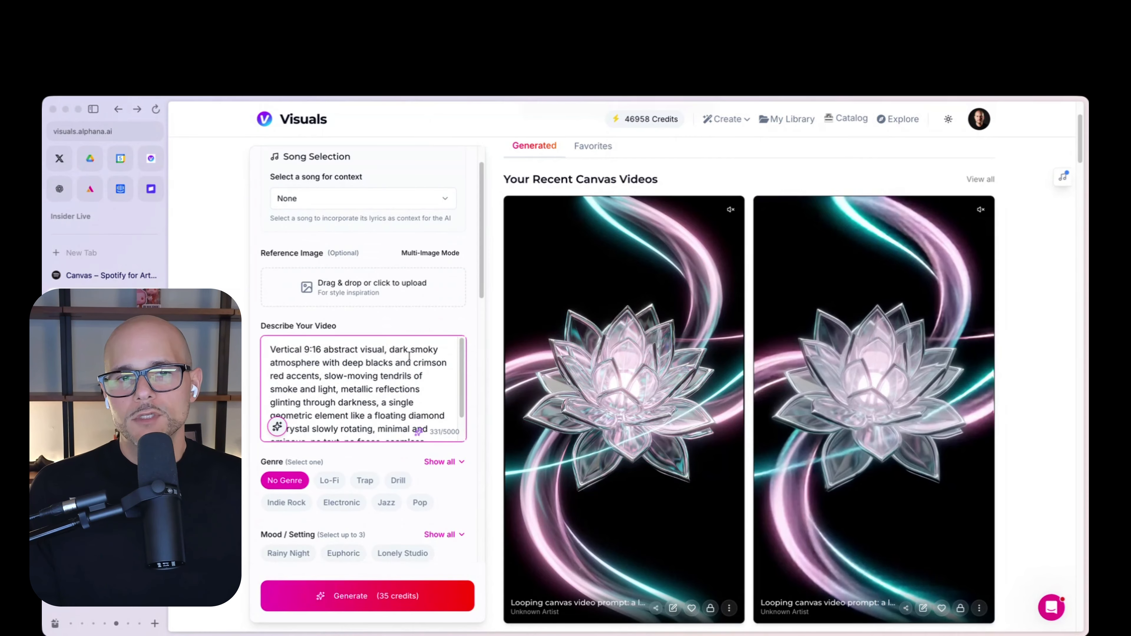
{"action": "scroll", "coordinate": [472, 387], "scroll_direction": "down", "scroll_amount": 5}
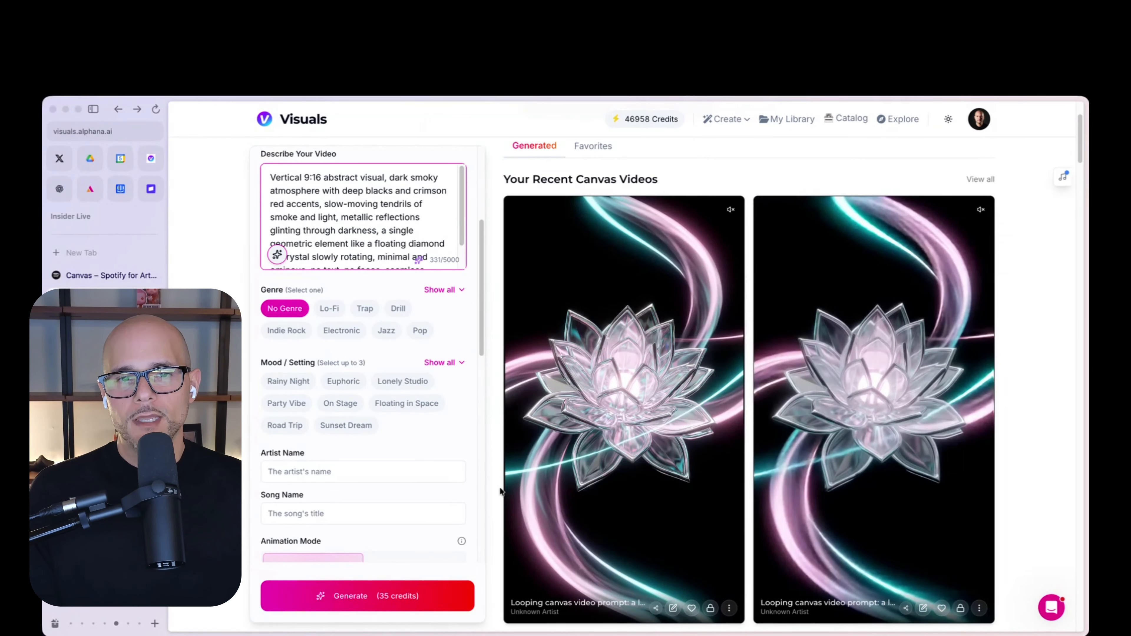
{"action": "scroll", "coordinate": [403, 488], "scroll_direction": "down", "scroll_amount": 8}
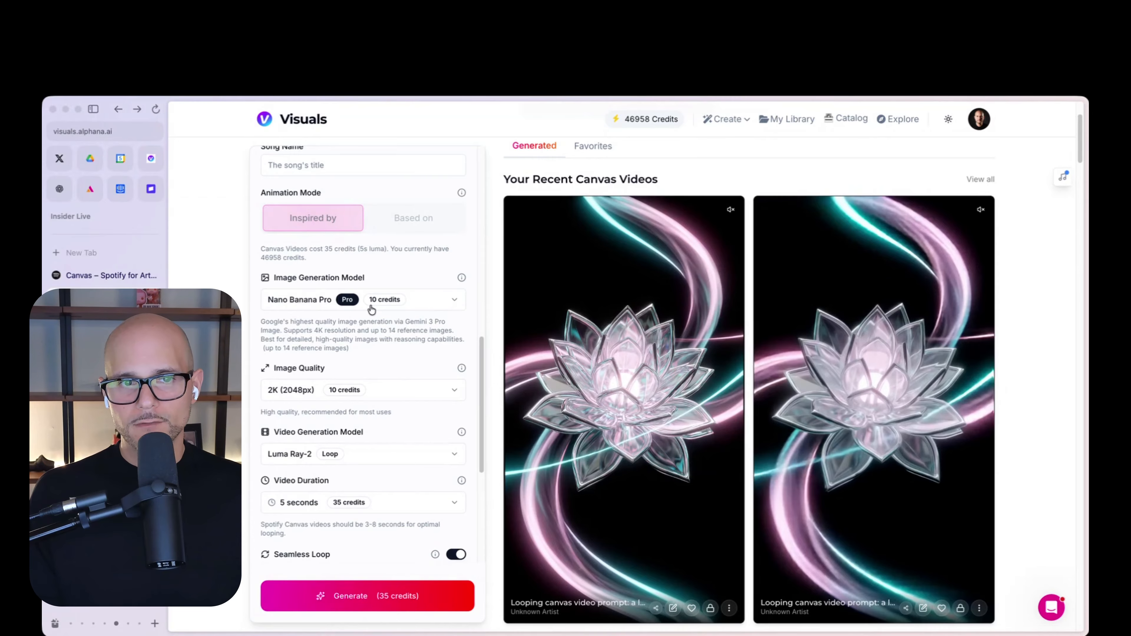
Set the video model to Google Veo 3.1 Flash at 8 seconds, turn audio generation off and generate the smoky abstract video
{"action": "scroll", "coordinate": [401, 299], "scroll_direction": "down", "scroll_amount": 1}
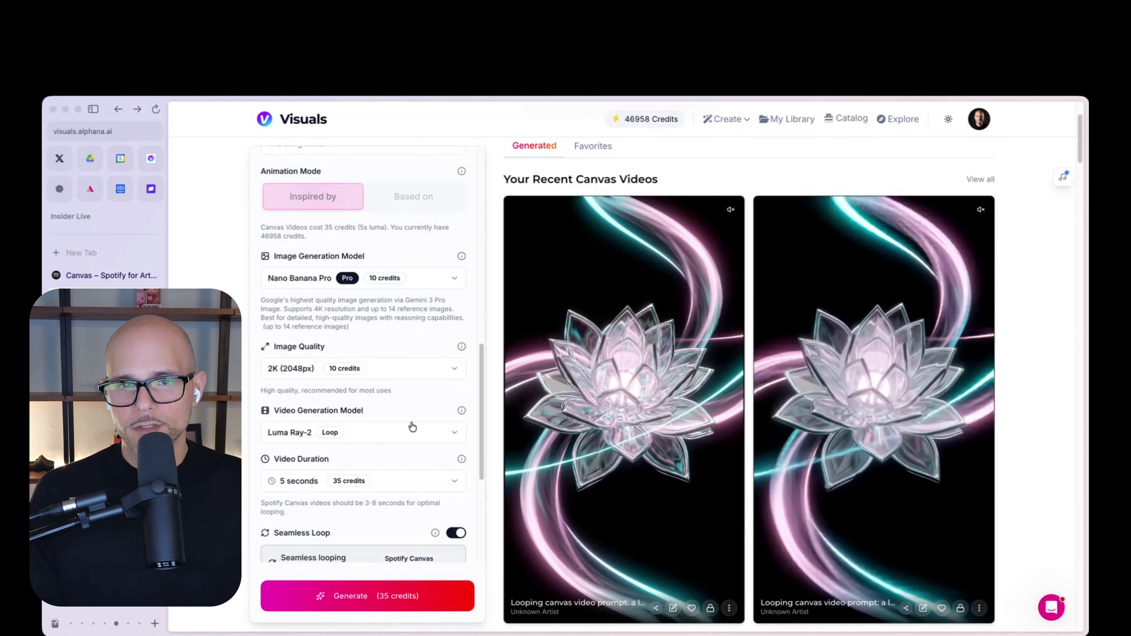
{"action": "scroll", "coordinate": [413, 276], "scroll_direction": "down", "scroll_amount": 3}
{"action": "left_click", "coordinate": [304, 334]}
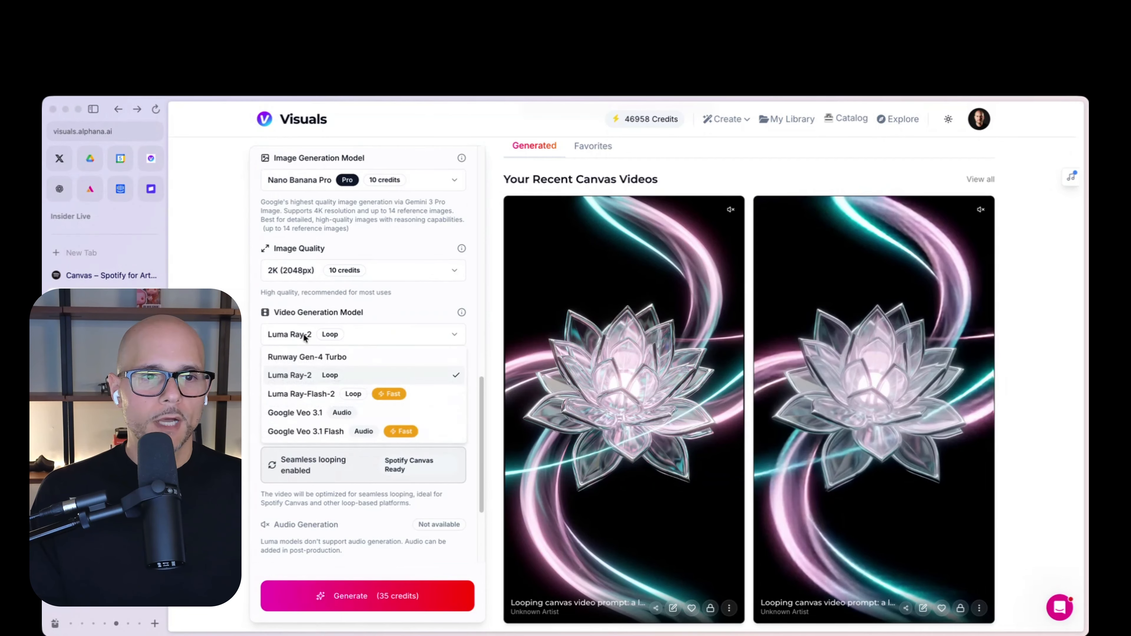
{"action": "left_click", "coordinate": [314, 431]}
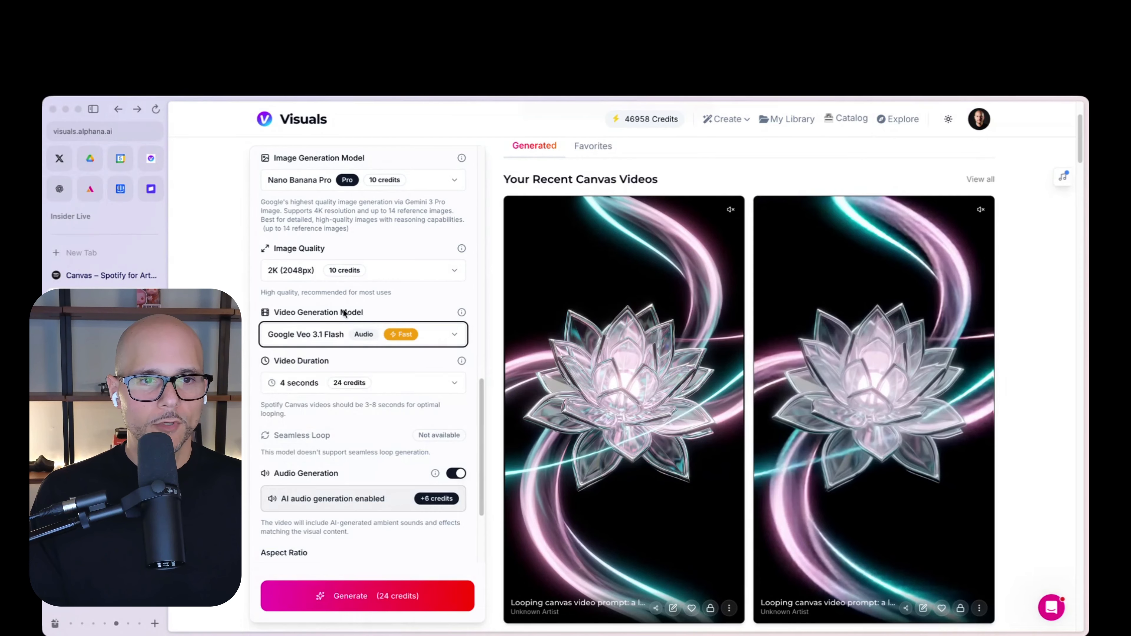
{"action": "left_click", "coordinate": [311, 385]}
{"action": "left_click", "coordinate": [311, 439]}
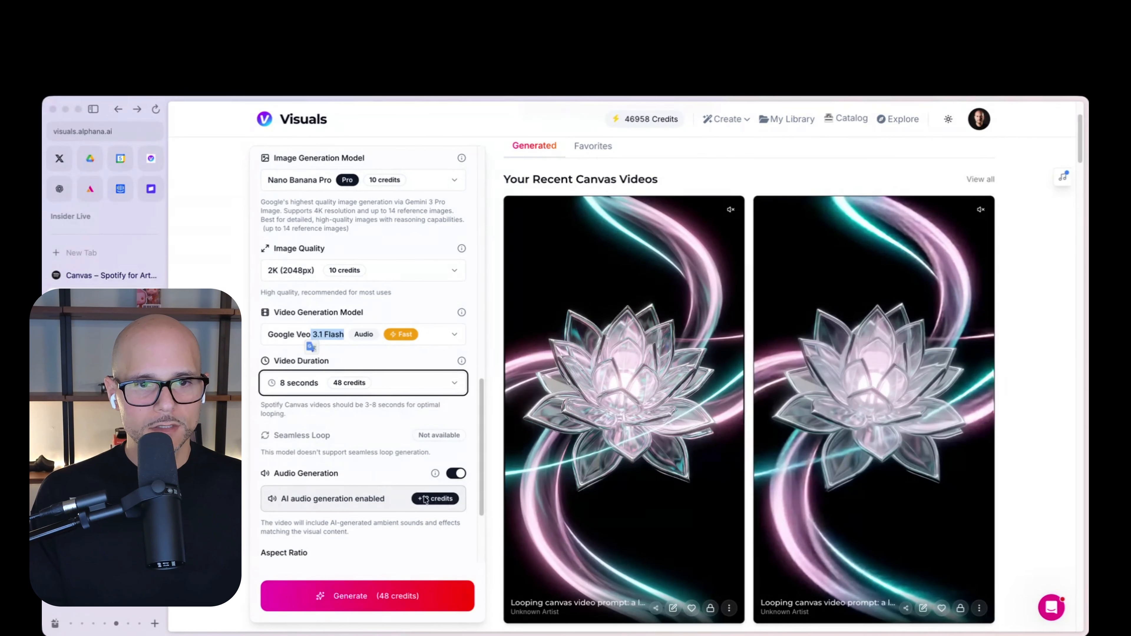
{"action": "left_click", "coordinate": [455, 474]}
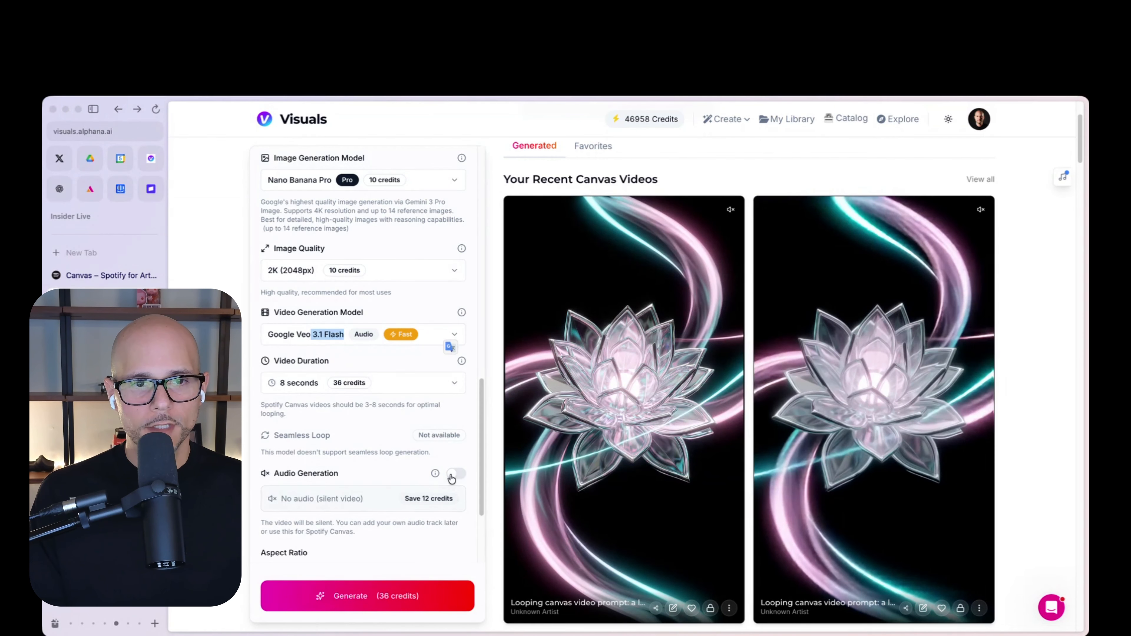
{"action": "left_click", "coordinate": [413, 594]}
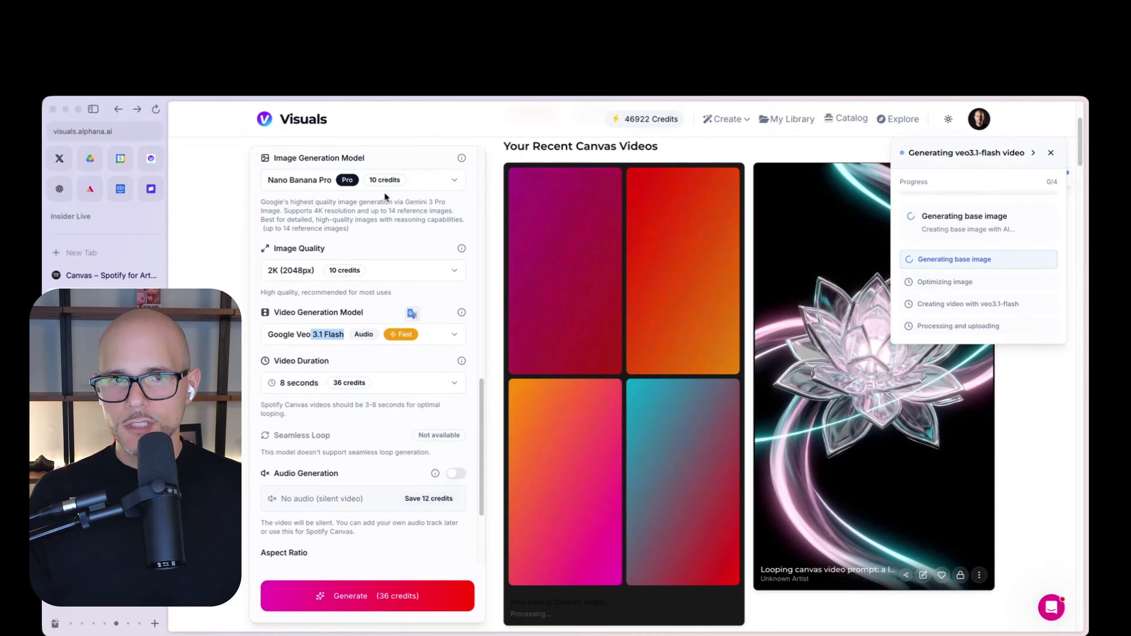
{"action": "left_click", "coordinate": [389, 203]}
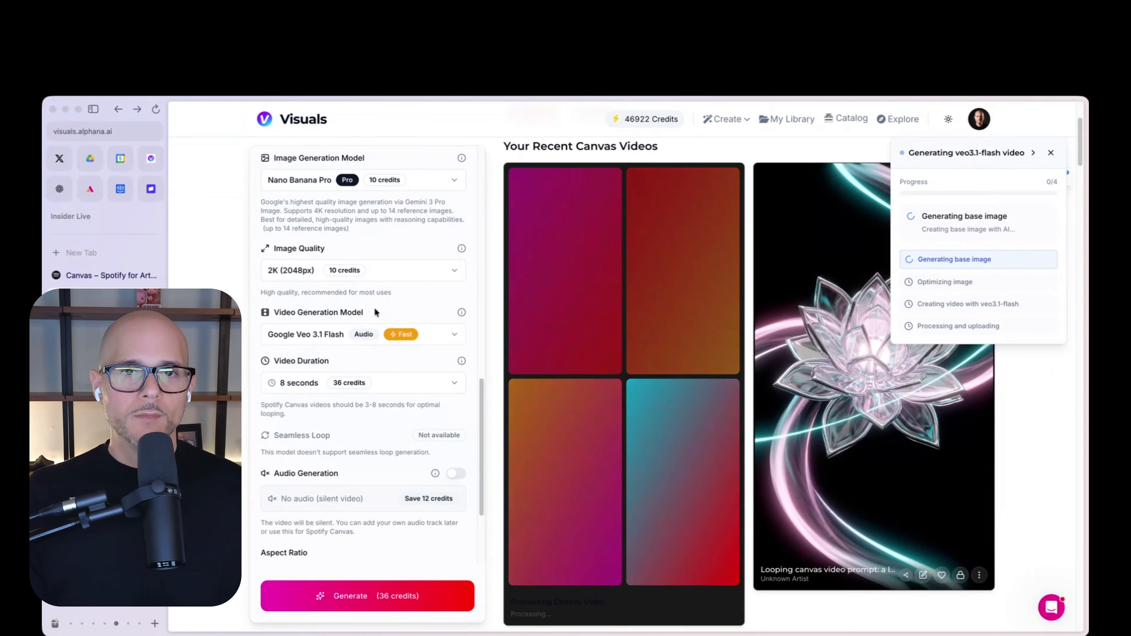
Open the Cover Art & Images creator and paste the copied vertical 9:16 smoky abstract prompt as the cover description
{"action": "left_click", "coordinate": [737, 123]}
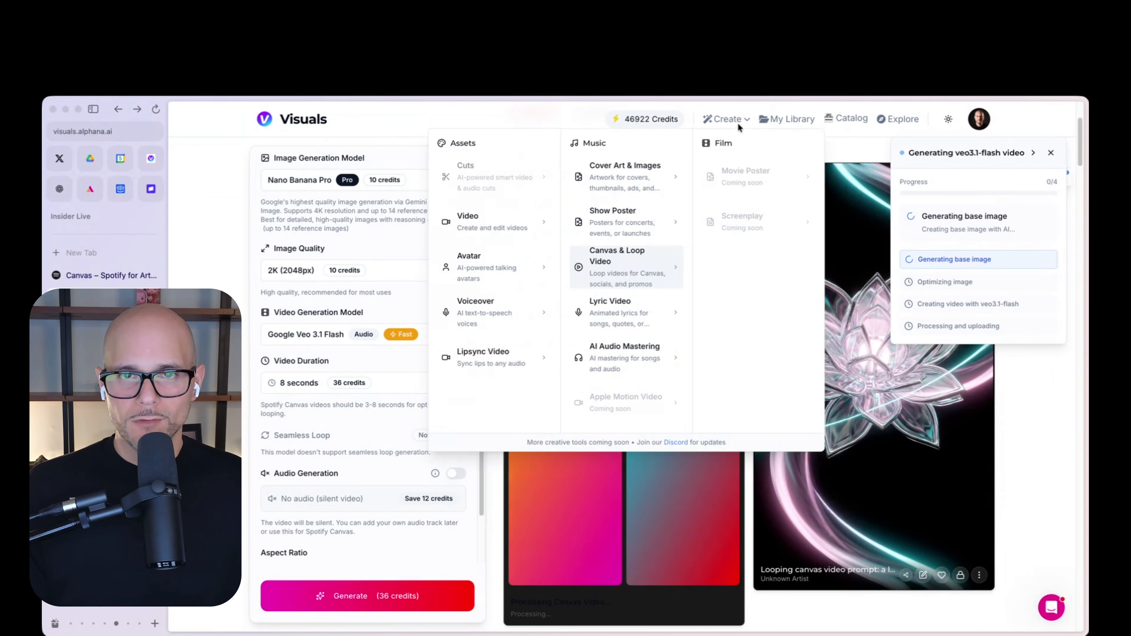
{"action": "right_click", "coordinate": [613, 189]}
{"action": "left_click", "coordinate": [614, 188]}
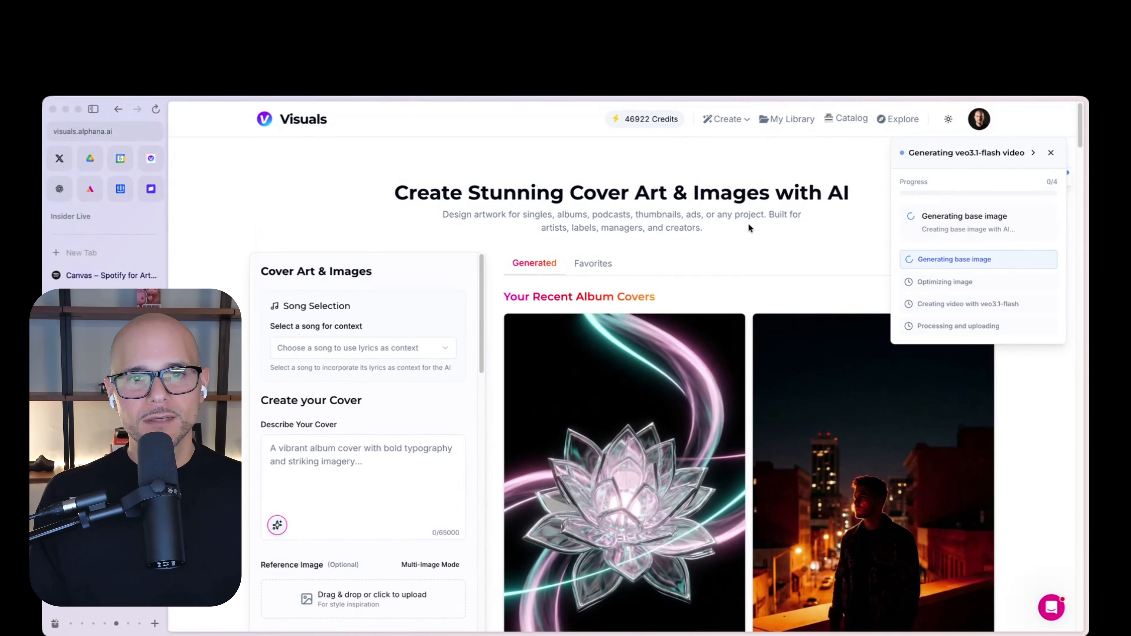
{"action": "left_click", "coordinate": [363, 461]}
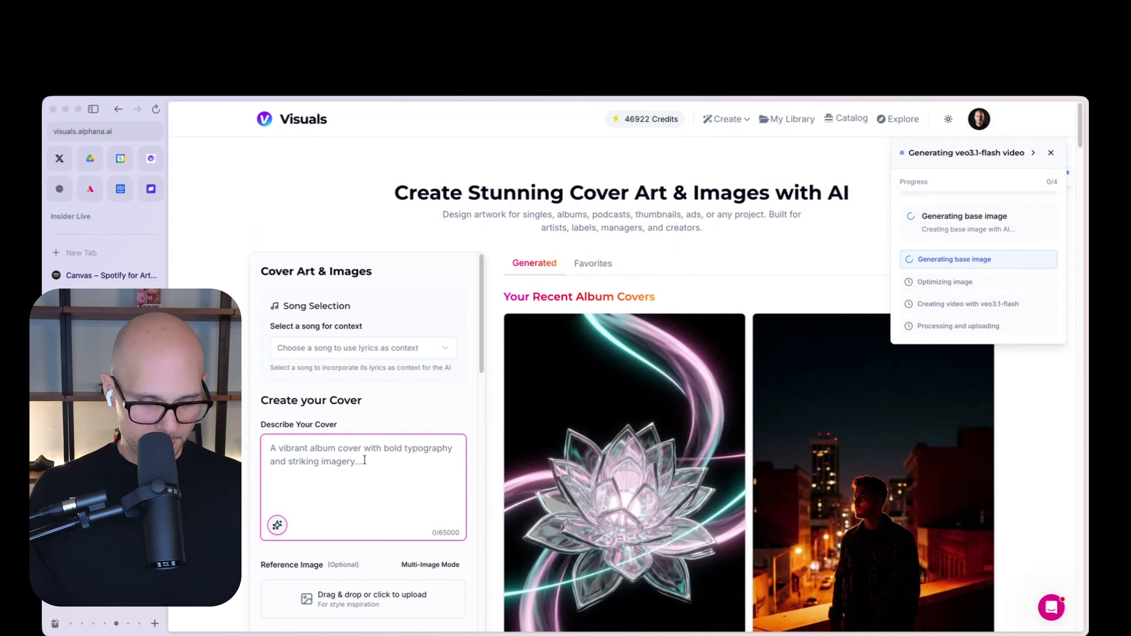
{"action": "key", "text": "super+v"}
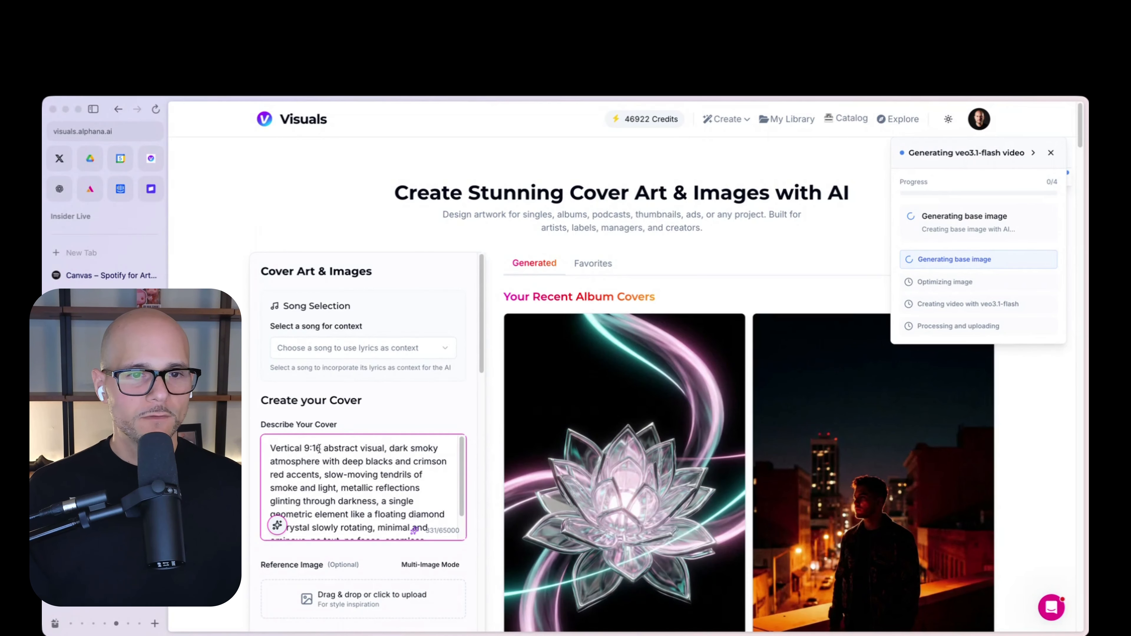
Remove the trailing ", 5 seconds" from the end of the cover description
{"action": "scroll", "coordinate": [401, 490], "scroll_direction": "down", "scroll_amount": 2}
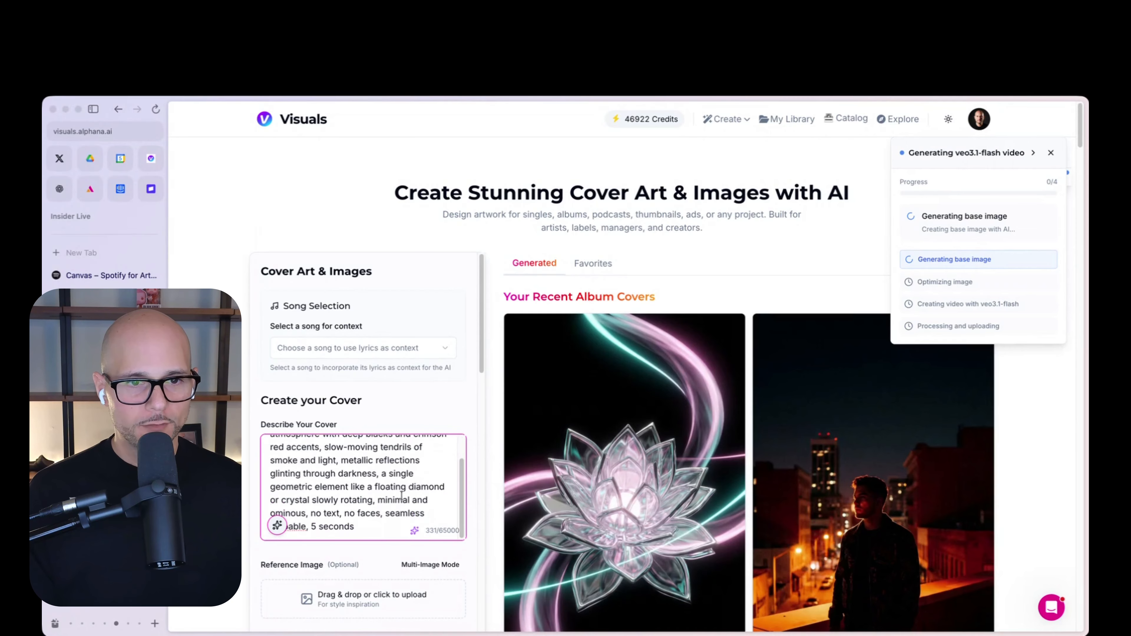
{"action": "left_click_drag", "start_coordinate": [346, 522], "coordinate": [308, 525]}
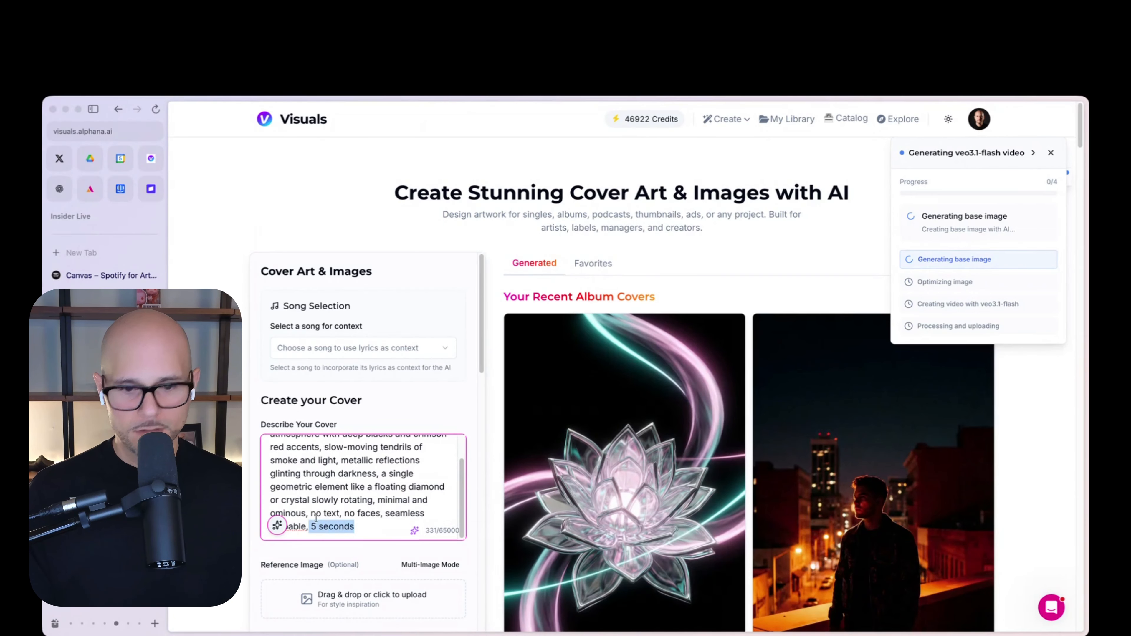
{"action": "key", "text": "BackSpace"}
{"action": "key", "text": "BackSpace"}
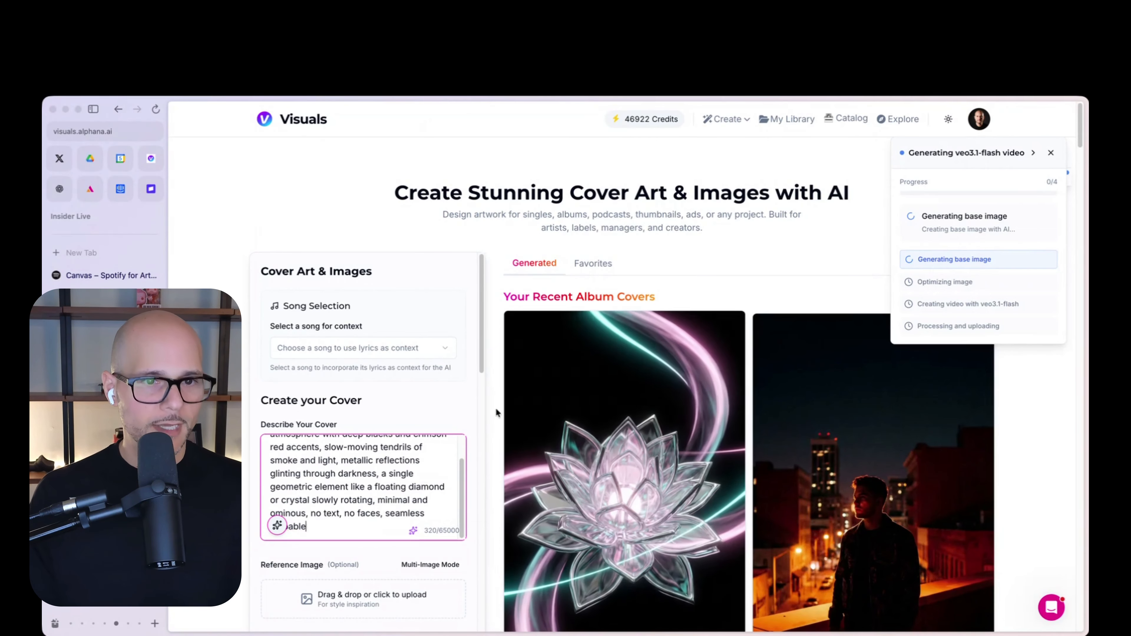
Set the aspect ratio to 9:16 (Vertical) and generate the smoky crystal image with Nano Banana Pro at 2K (2048px)
{"action": "scroll", "coordinate": [447, 395], "scroll_direction": "down", "scroll_amount": 5}
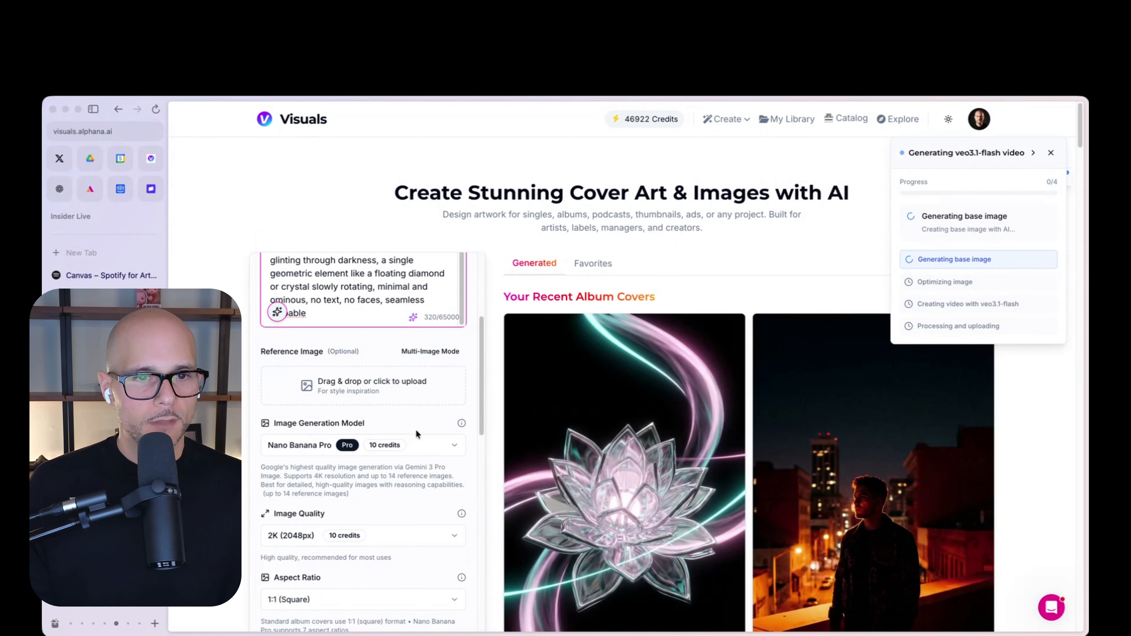
{"action": "scroll", "coordinate": [417, 427], "scroll_direction": "down", "scroll_amount": 2}
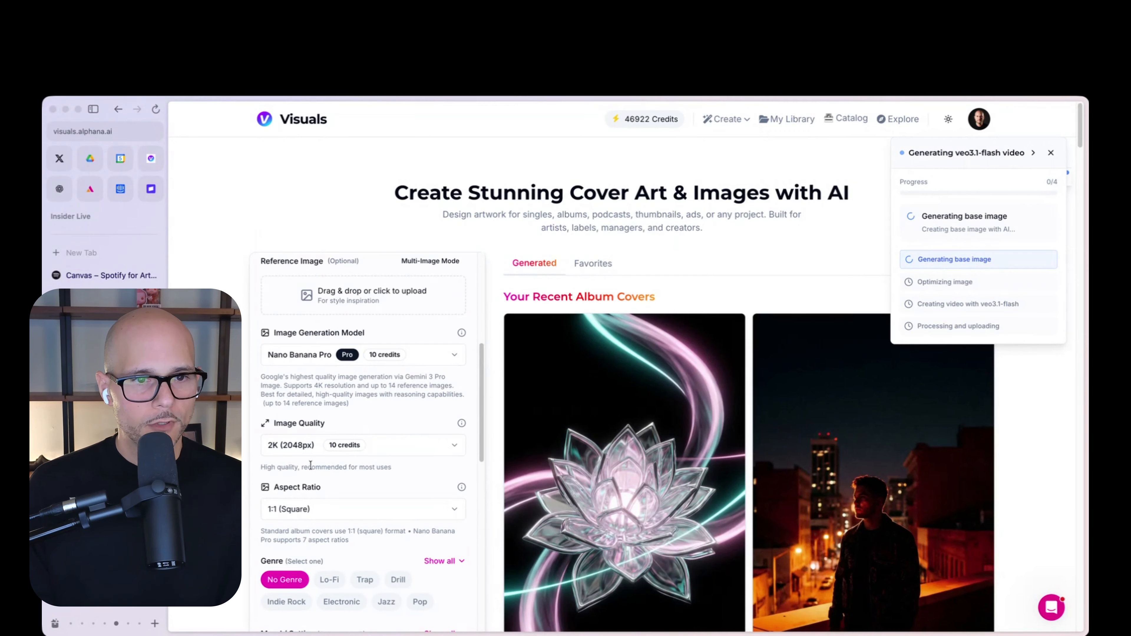
{"action": "left_click", "coordinate": [296, 512]}
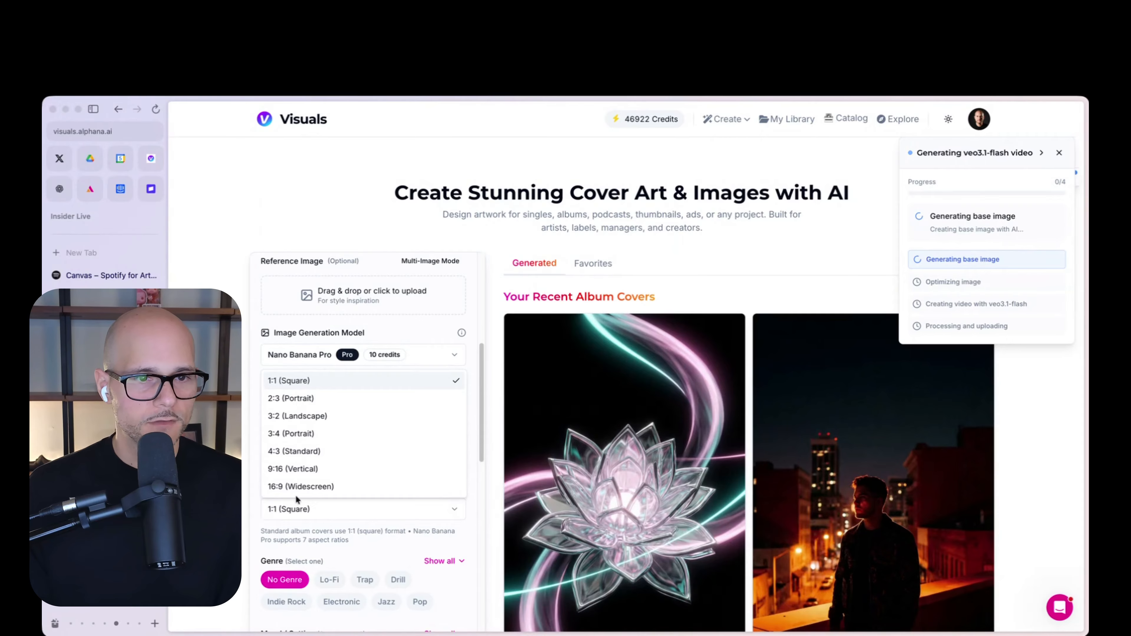
{"action": "left_click", "coordinate": [338, 469]}
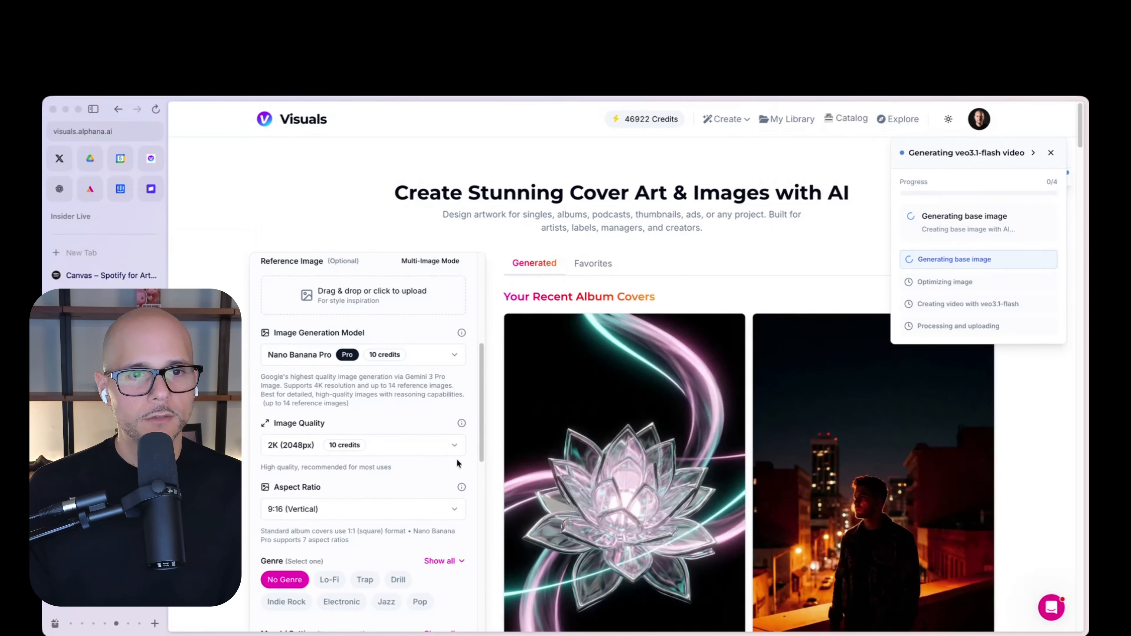
{"action": "scroll", "coordinate": [513, 463], "scroll_direction": "down", "scroll_amount": 5}
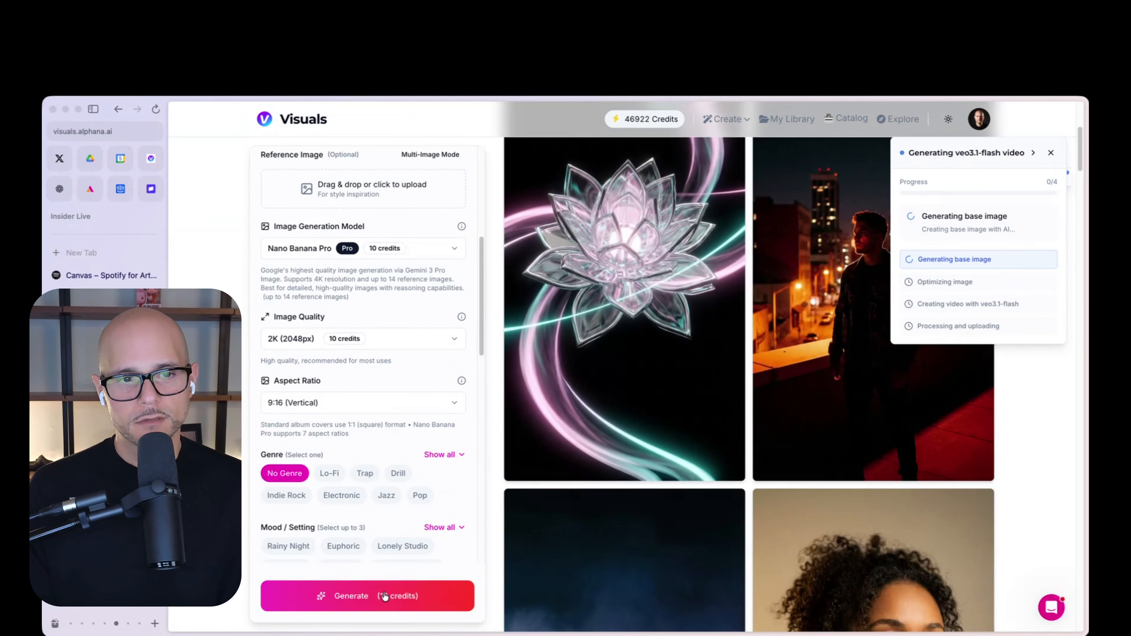
{"action": "left_click", "coordinate": [384, 596]}
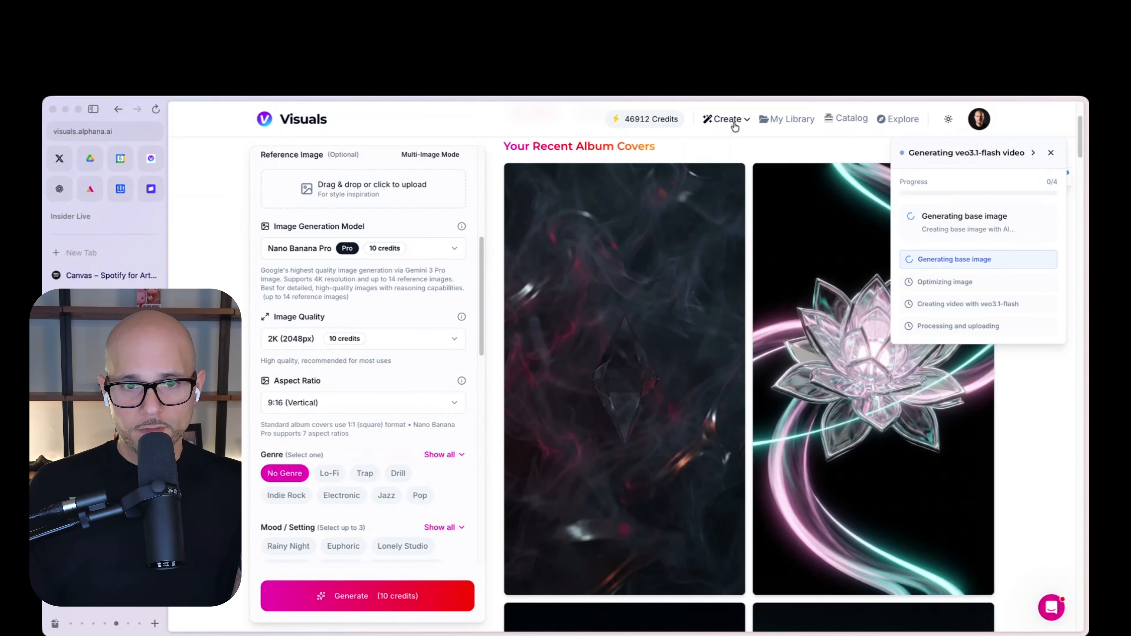
View the new smoky crystal image and its prompt, remix it as a Canvas Video and dismiss the Edit Mode notice
{"action": "left_click", "coordinate": [707, 437]}
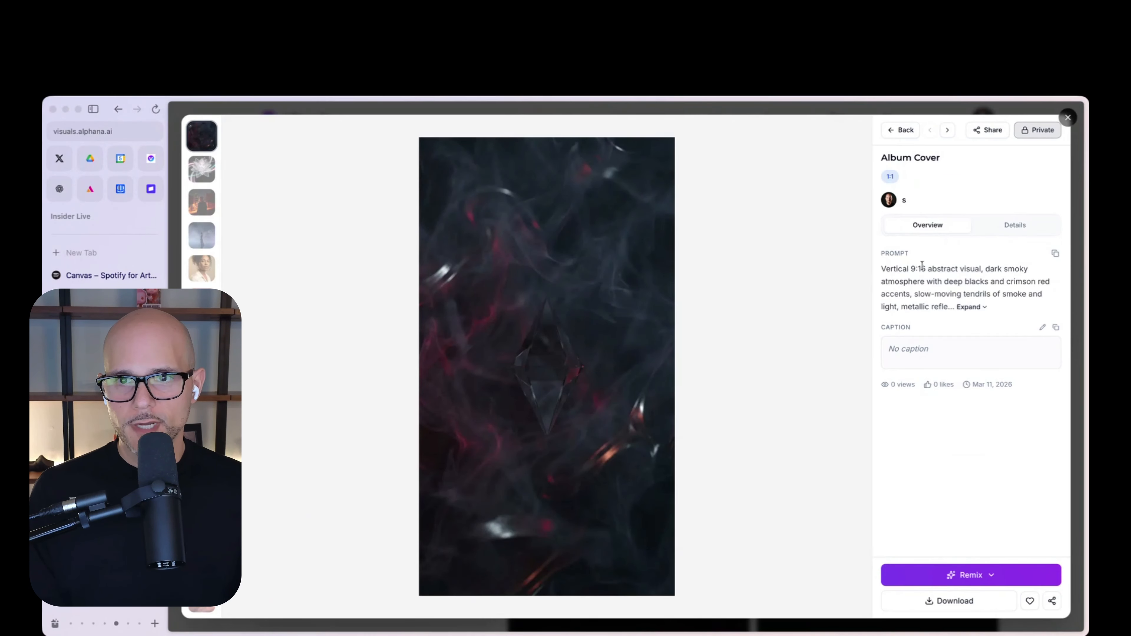
{"action": "left_click_drag", "start_coordinate": [930, 267], "coordinate": [999, 267]}
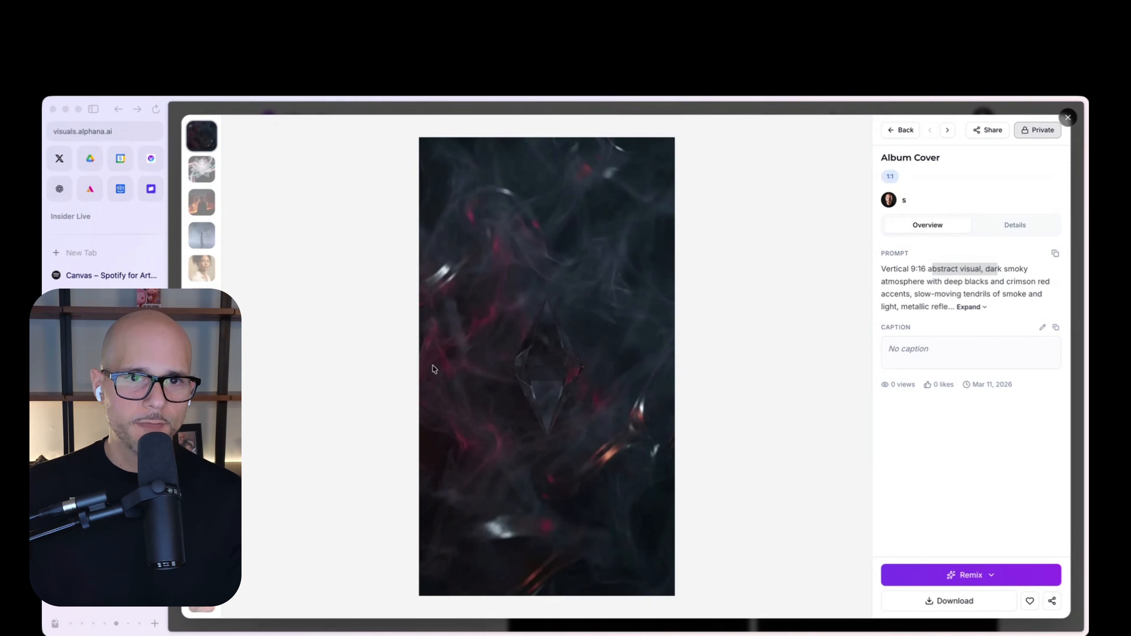
{"action": "left_click", "coordinate": [1011, 269]}
{"action": "left_click", "coordinate": [968, 577]}
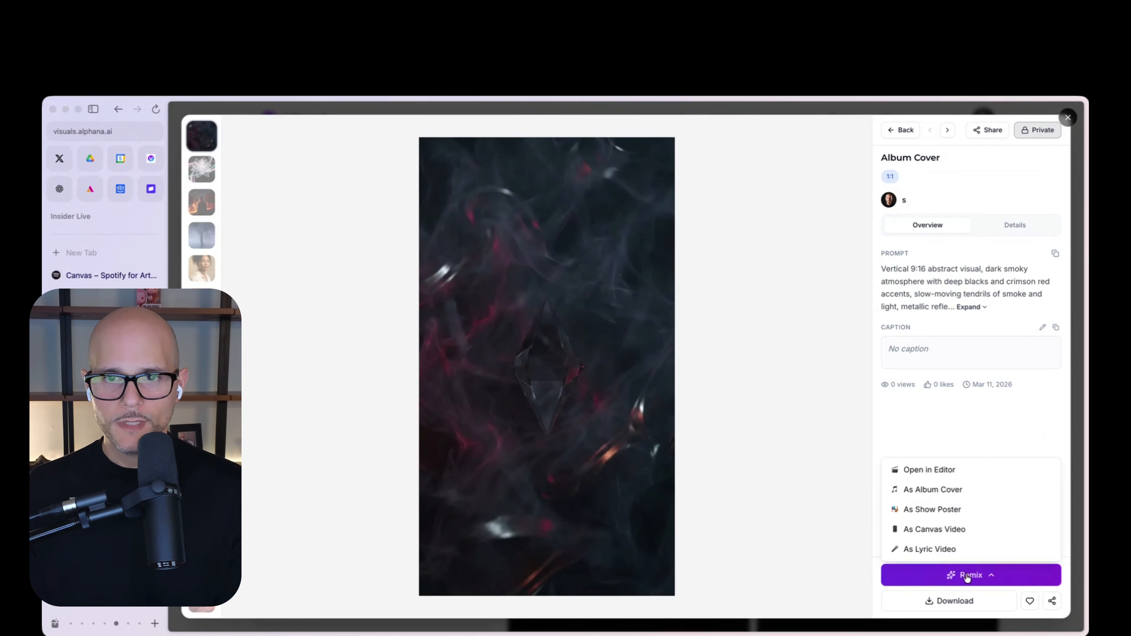
{"action": "left_click", "coordinate": [931, 528]}
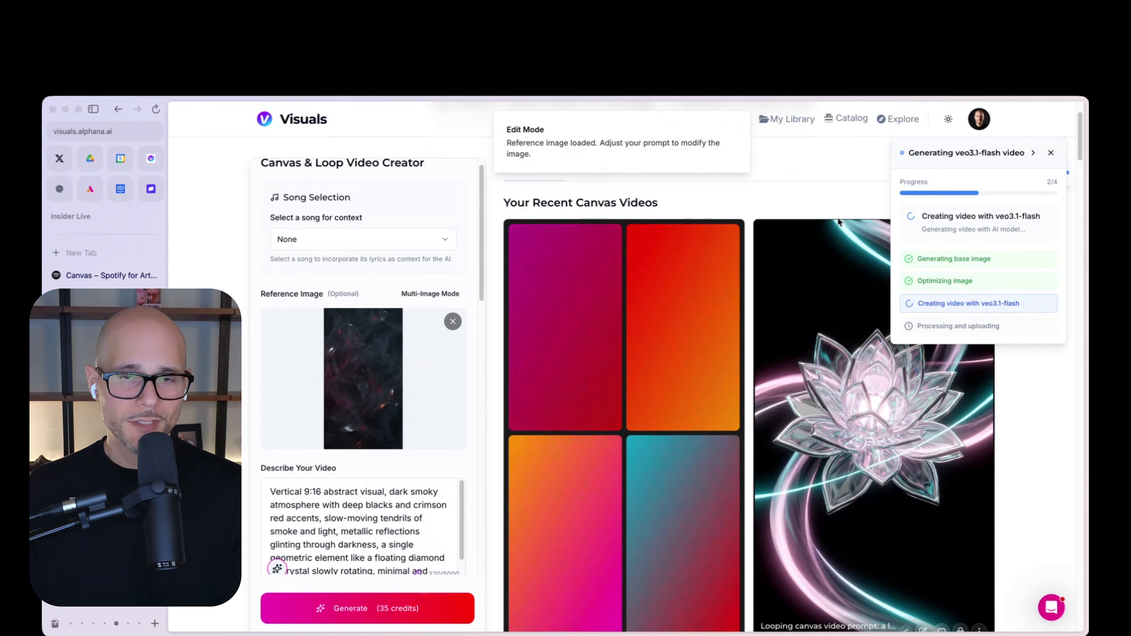
{"action": "mouse_move", "coordinate": [742, 134]}
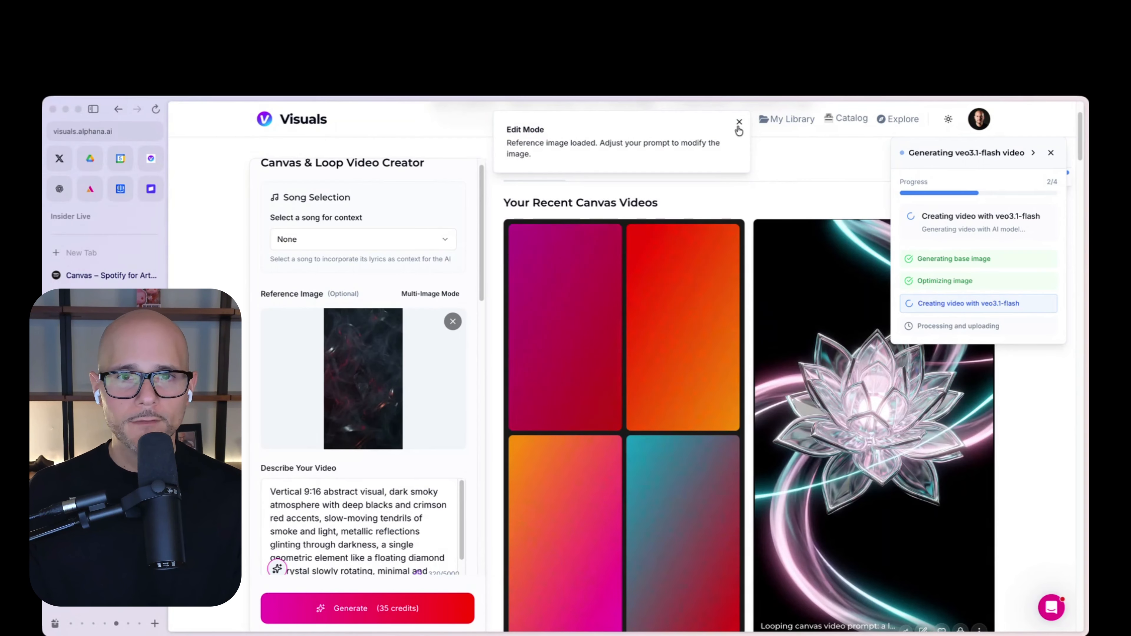
{"action": "left_click", "coordinate": [739, 123]}
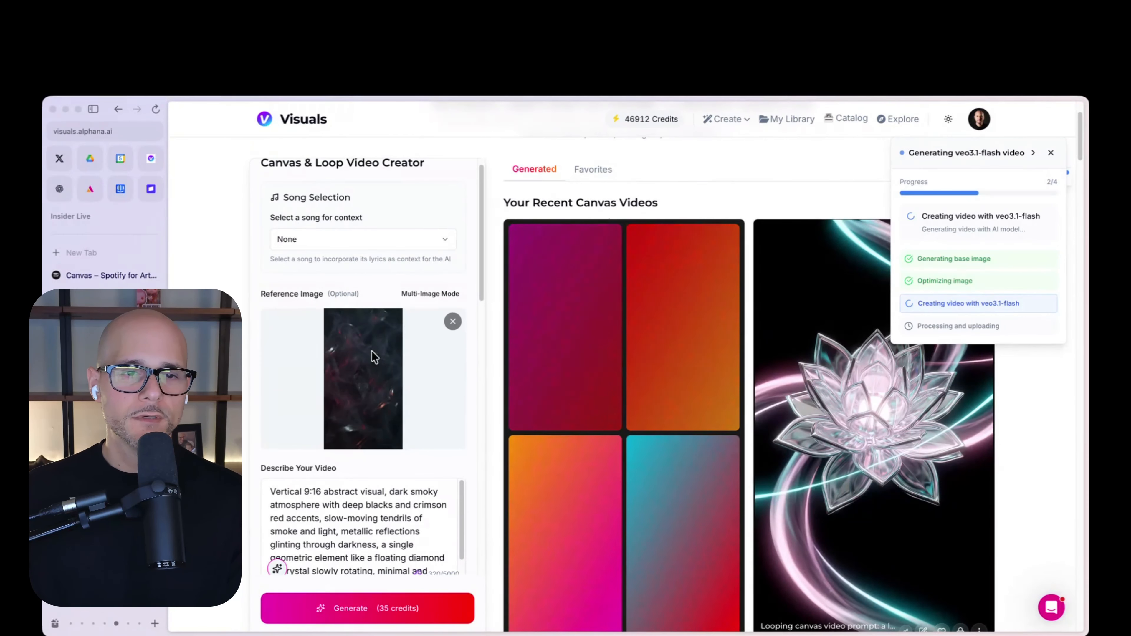
Clear the carried-over video description and have the AI write a new looping canvas video prompt from the reference image
{"action": "scroll", "coordinate": [403, 330], "scroll_direction": "down", "scroll_amount": 2}
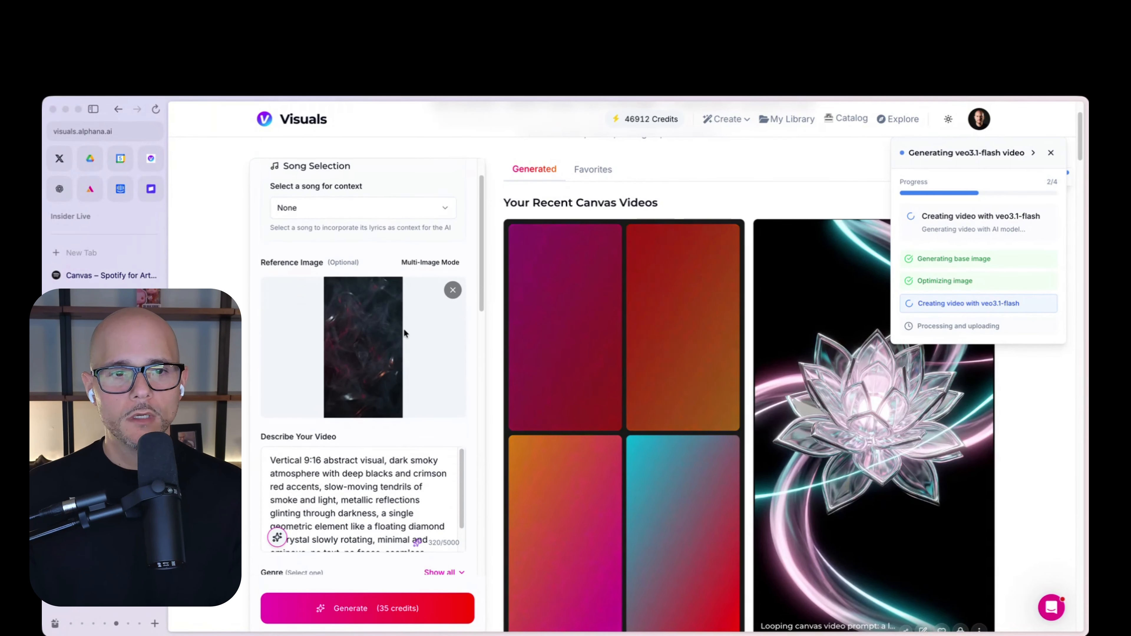
{"action": "triple_click", "coordinate": [411, 459]}
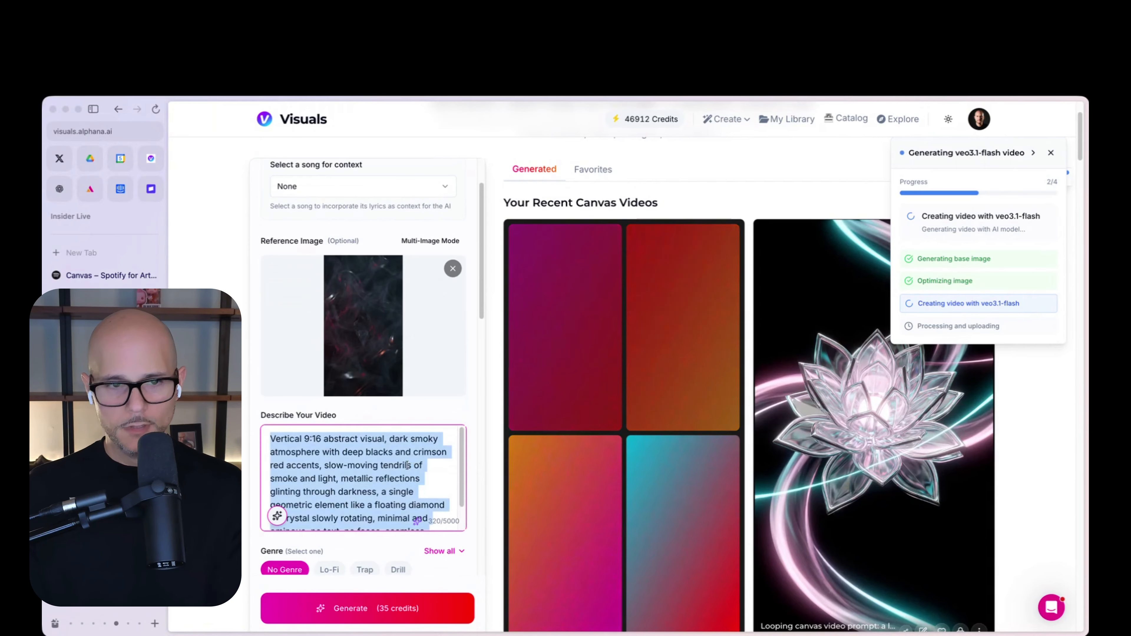
{"action": "key", "text": "BackSpace"}
{"action": "left_click", "coordinate": [277, 516]}
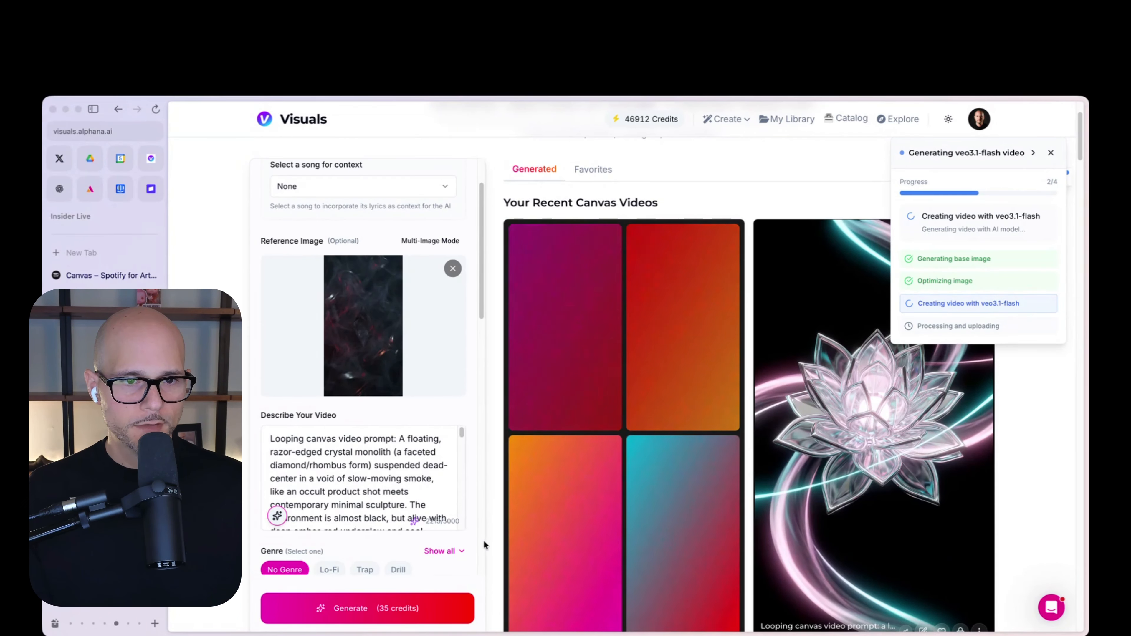
Choose Luma Ray-Flash-2 as the video generation model, keep the duration at 5 seconds, and generate the smoky crystal canvas video
{"action": "scroll", "coordinate": [513, 423], "scroll_direction": "down", "scroll_amount": 1}
{"action": "scroll", "coordinate": [450, 480], "scroll_direction": "down", "scroll_amount": 3}
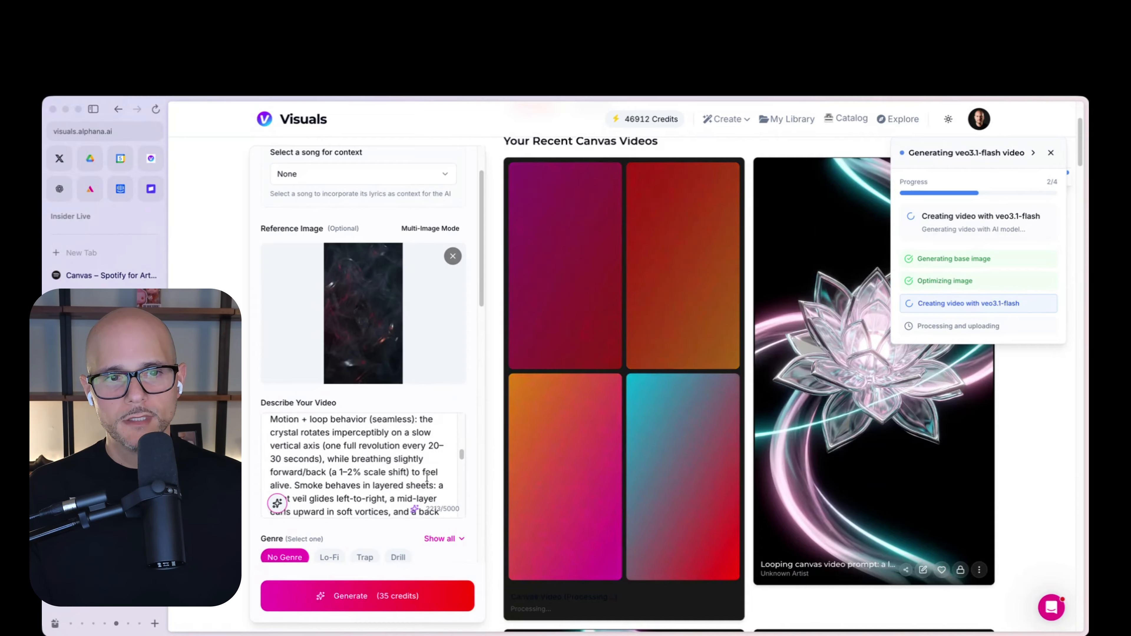
{"action": "scroll", "coordinate": [426, 517], "scroll_direction": "down", "scroll_amount": 6}
{"action": "scroll", "coordinate": [420, 448], "scroll_direction": "down", "scroll_amount": 5}
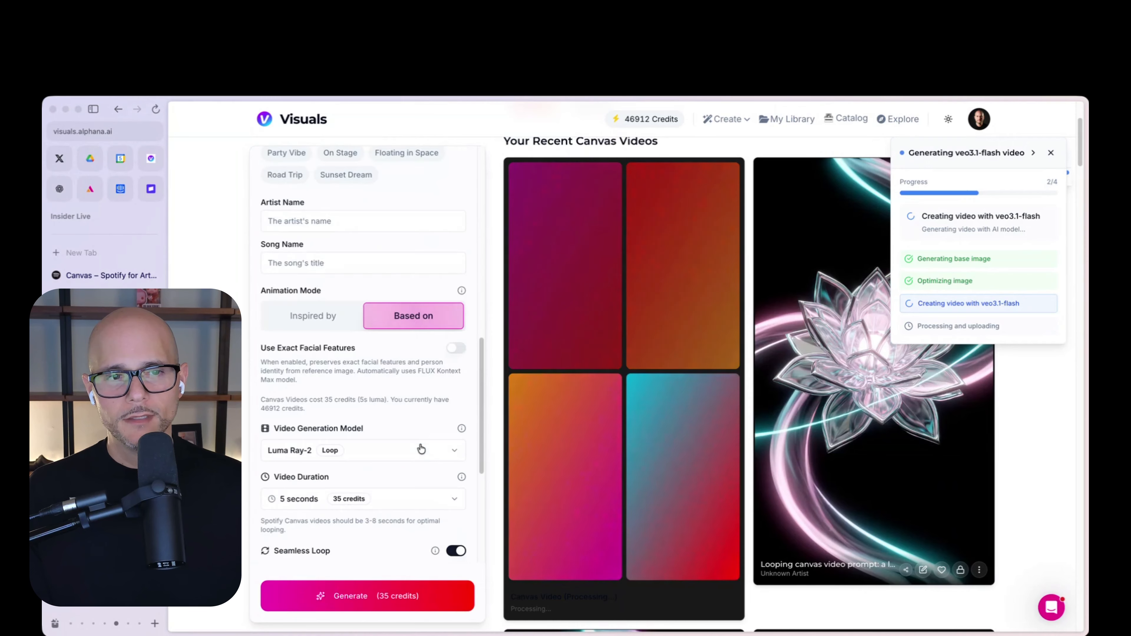
{"action": "left_click", "coordinate": [329, 287]}
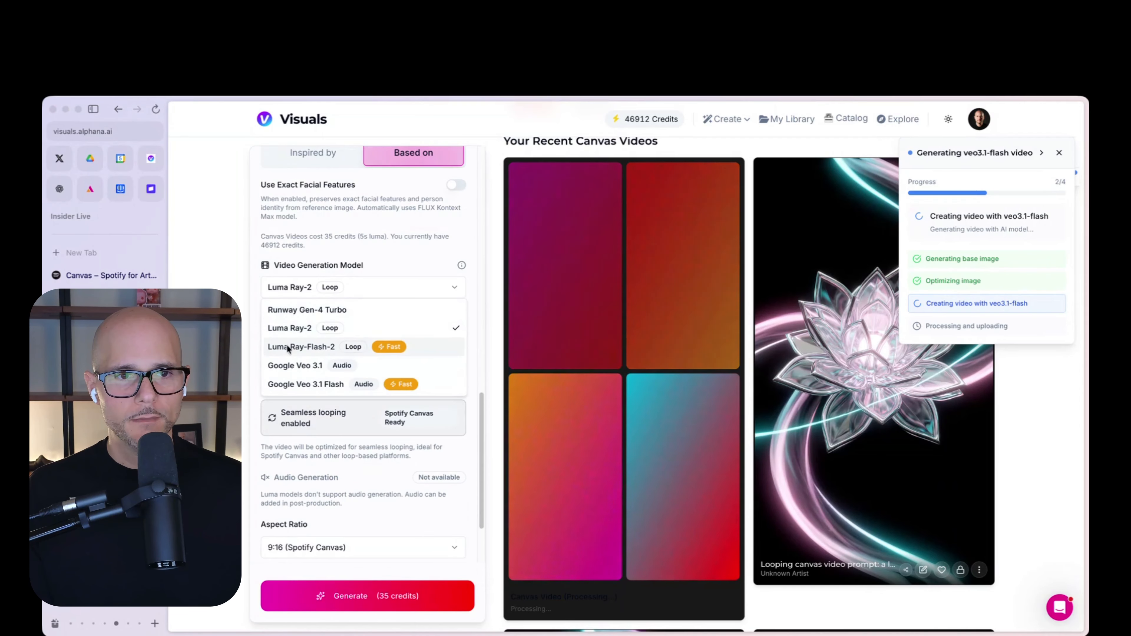
{"action": "left_click", "coordinate": [351, 346]}
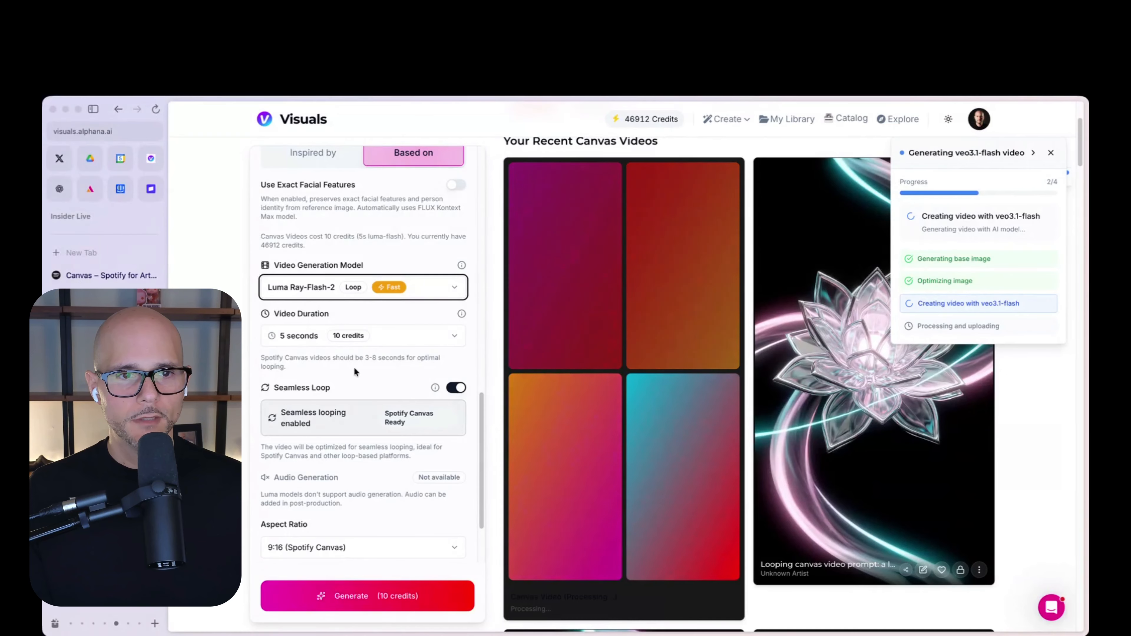
{"action": "left_click", "coordinate": [379, 335]}
{"action": "left_click", "coordinate": [378, 336]}
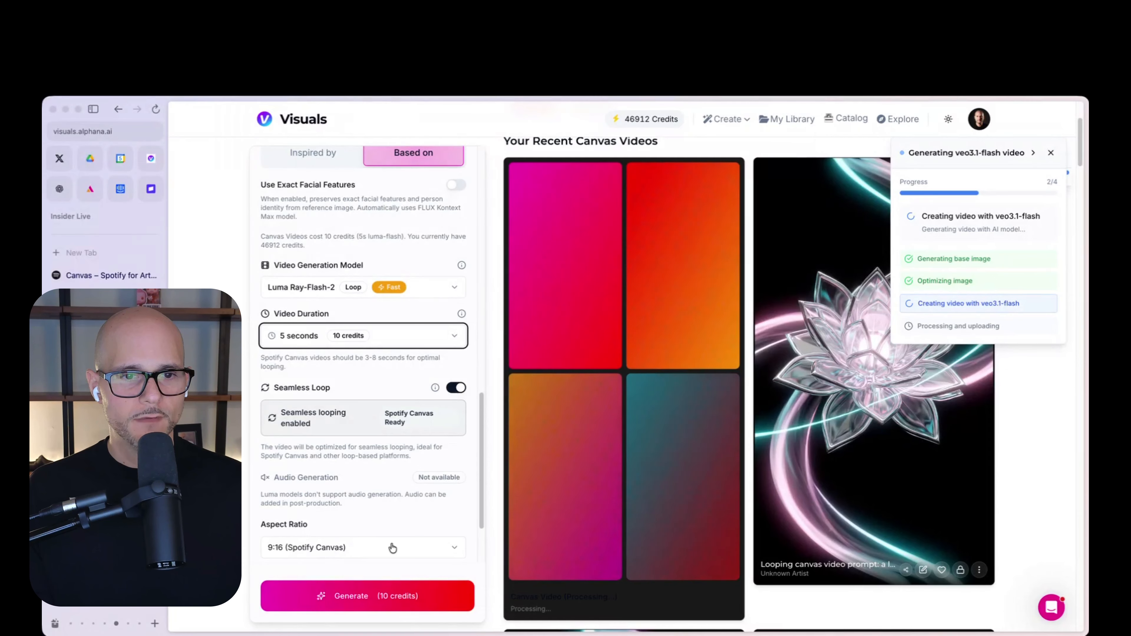
{"action": "left_click", "coordinate": [391, 606]}
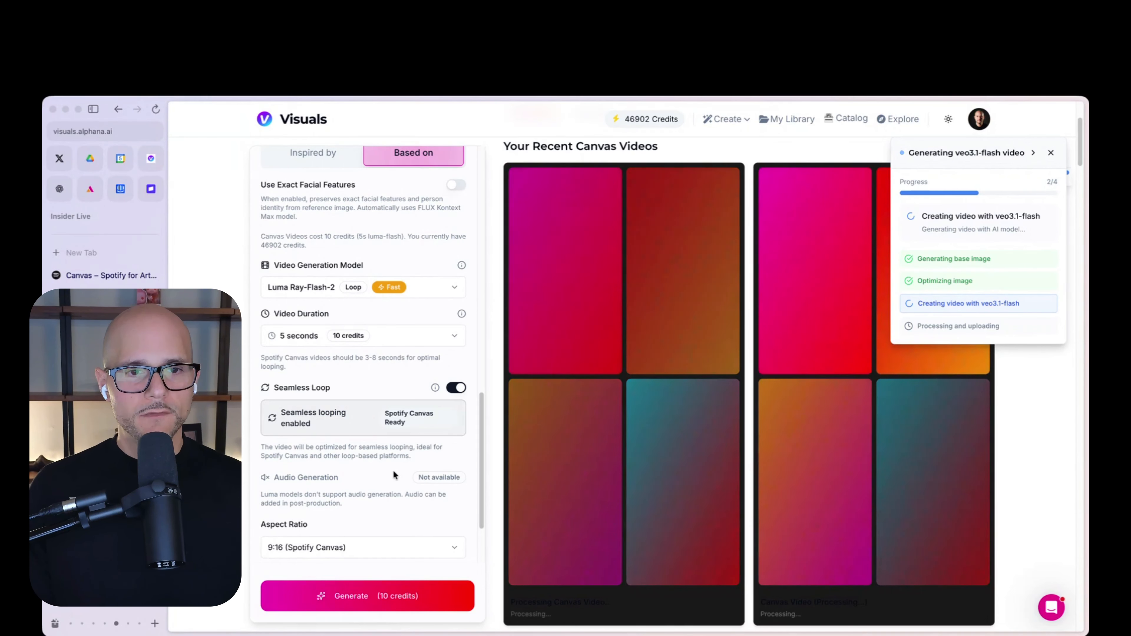
Try the 9-second video duration and return the setting to 5 seconds
{"action": "left_click", "coordinate": [368, 343]}
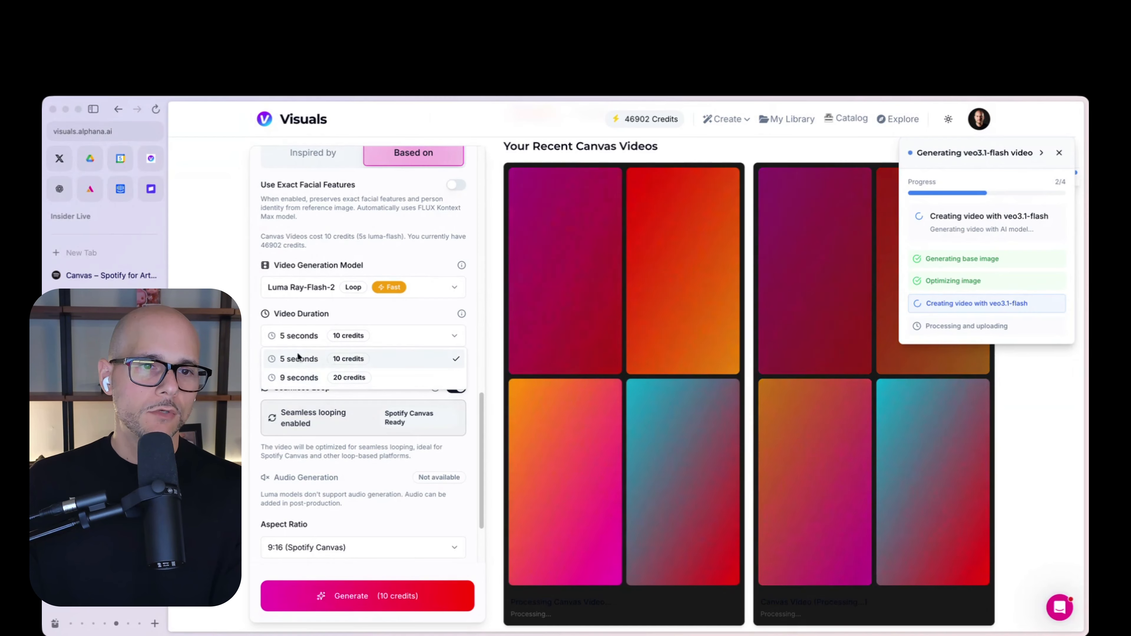
{"action": "left_click", "coordinate": [294, 377]}
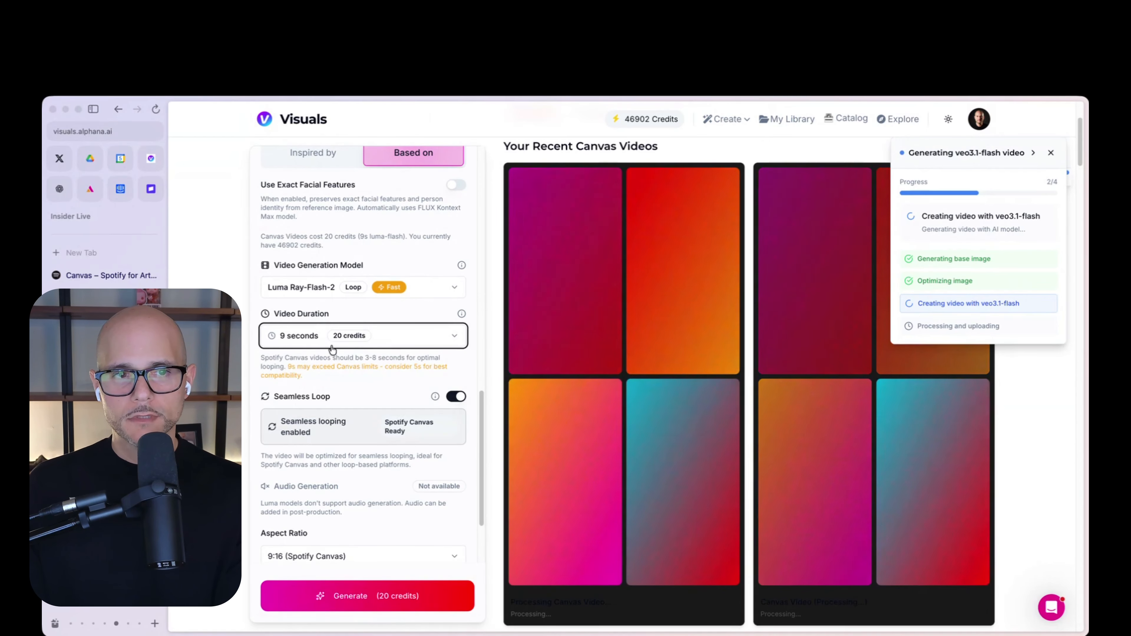
{"action": "left_click", "coordinate": [262, 363]}
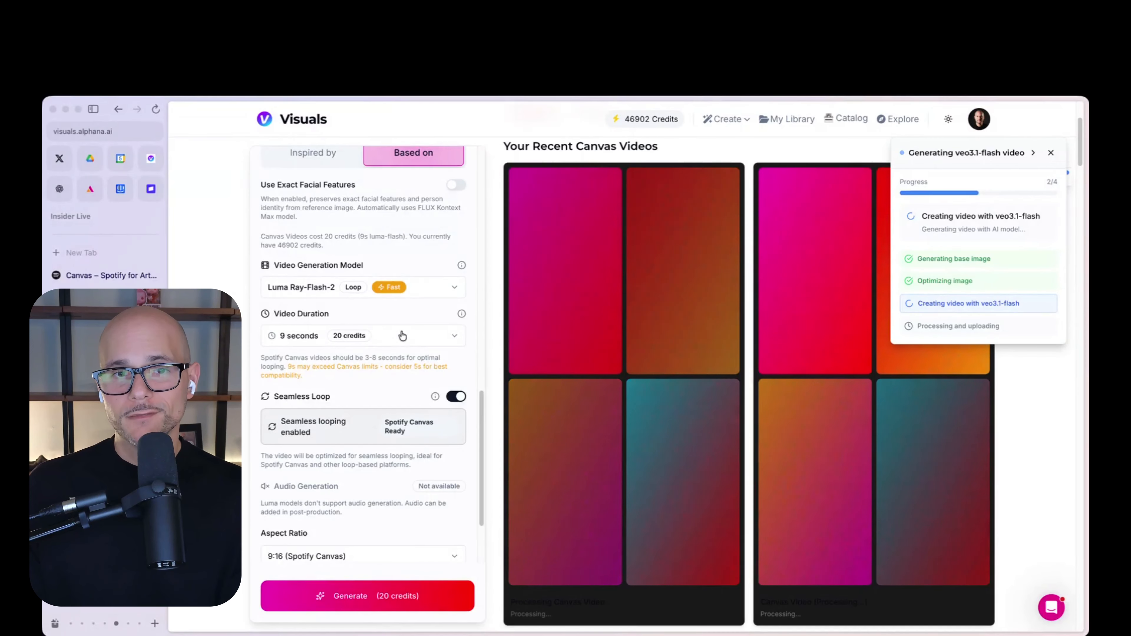
{"action": "left_click", "coordinate": [403, 335]}
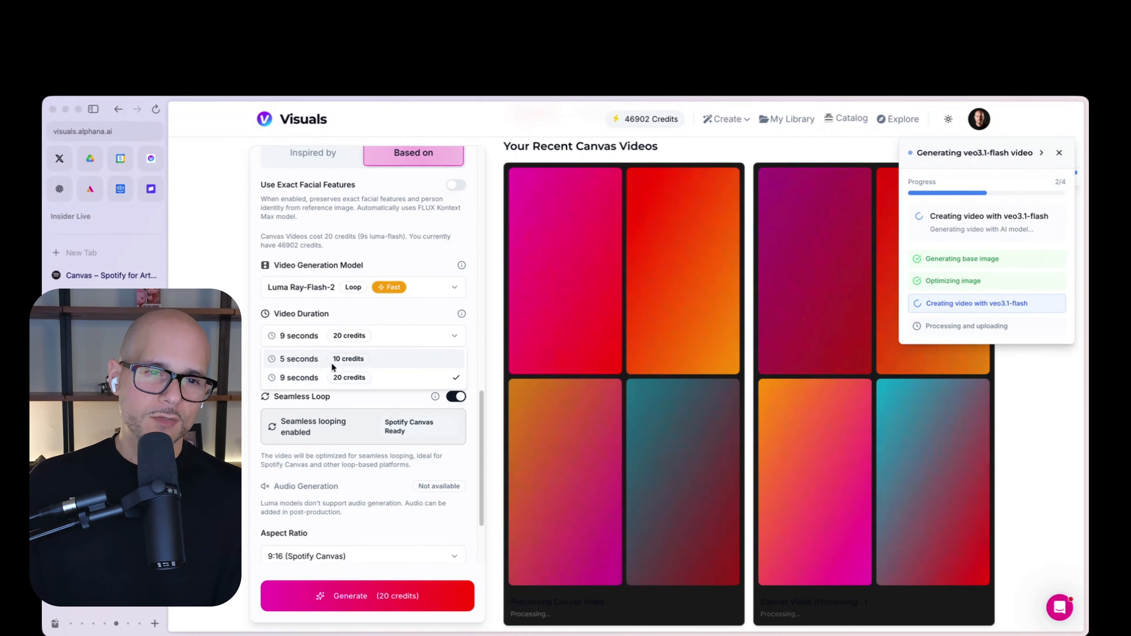
{"action": "left_click", "coordinate": [348, 362]}
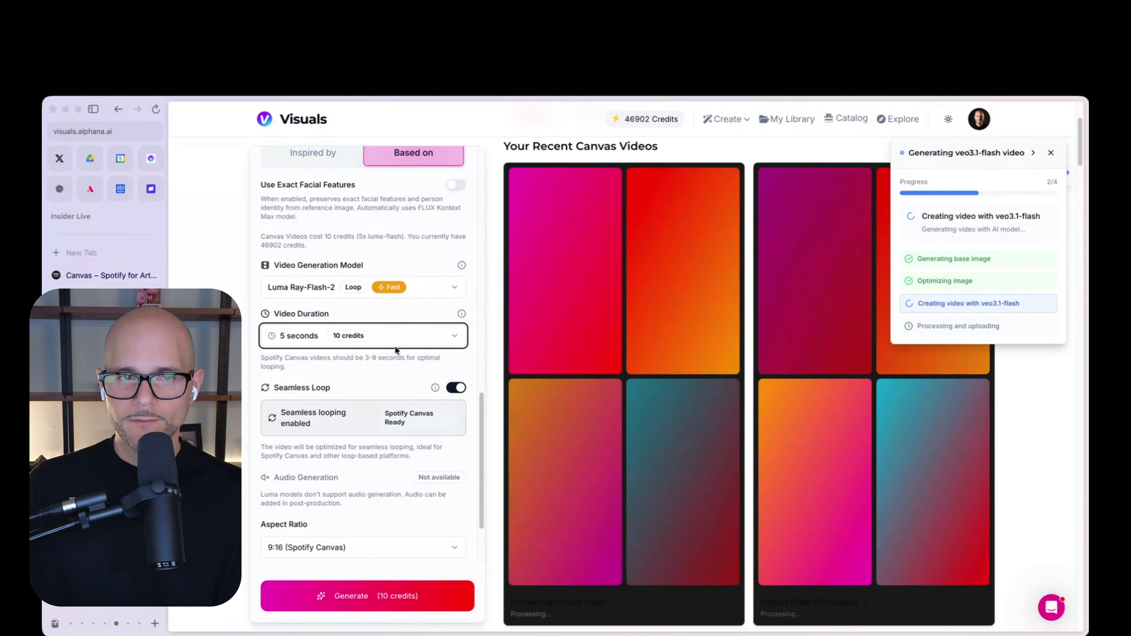
Switch the video generation model to Google Veo 3.1 Flash and set the video duration to 8 seconds
{"action": "left_click", "coordinate": [327, 285]}
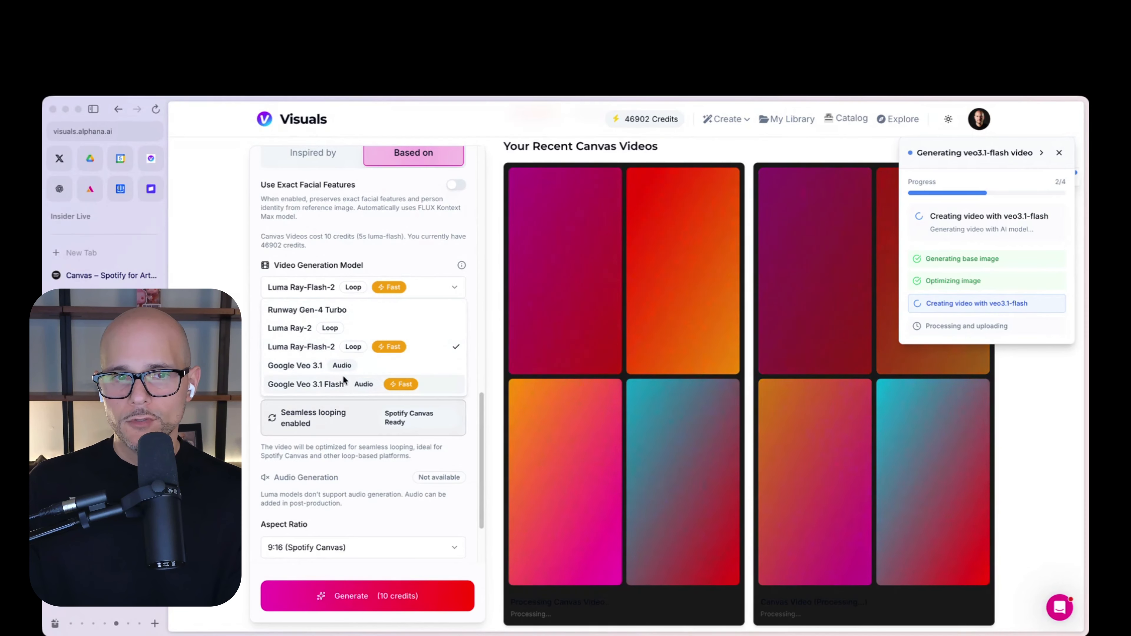
{"action": "left_click", "coordinate": [343, 377]}
{"action": "left_click", "coordinate": [353, 336]}
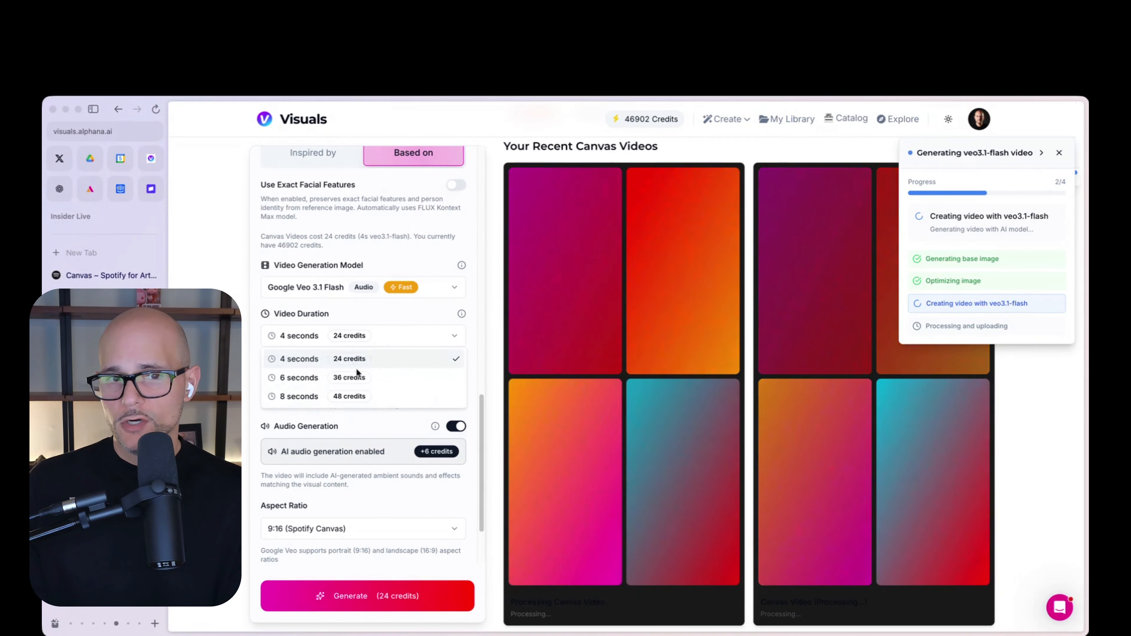
{"action": "left_click", "coordinate": [361, 389]}
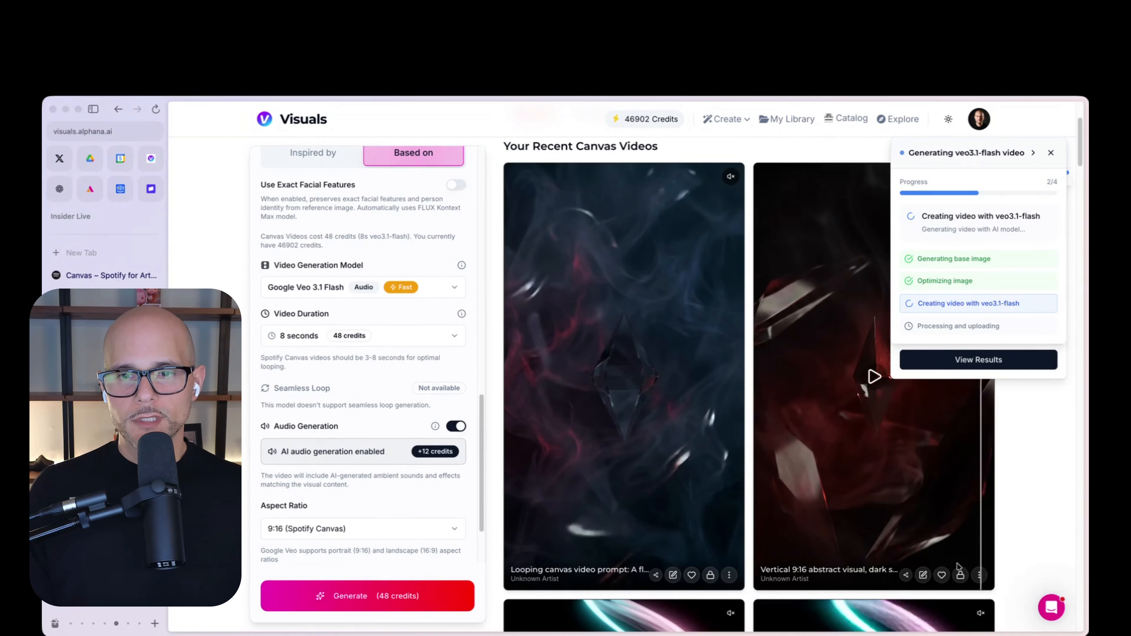
View the dark red crystal video with its full prompt, and switch to the other new crystal video for comparison
{"action": "left_click", "coordinate": [829, 581]}
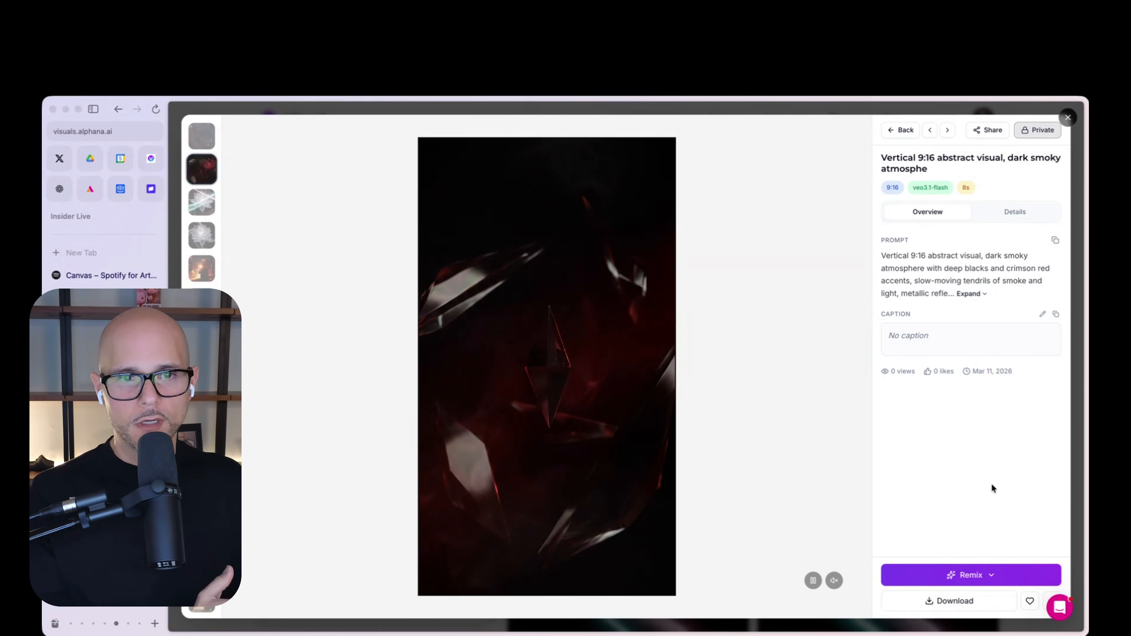
{"action": "left_click", "coordinate": [971, 293]}
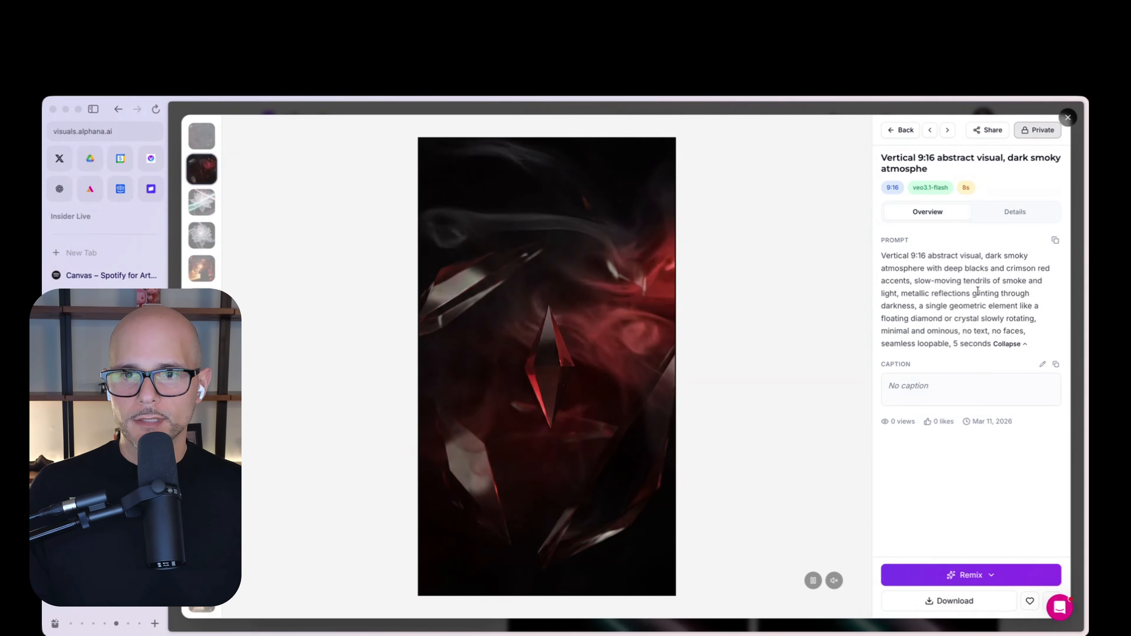
{"action": "left_click", "coordinate": [200, 138]}
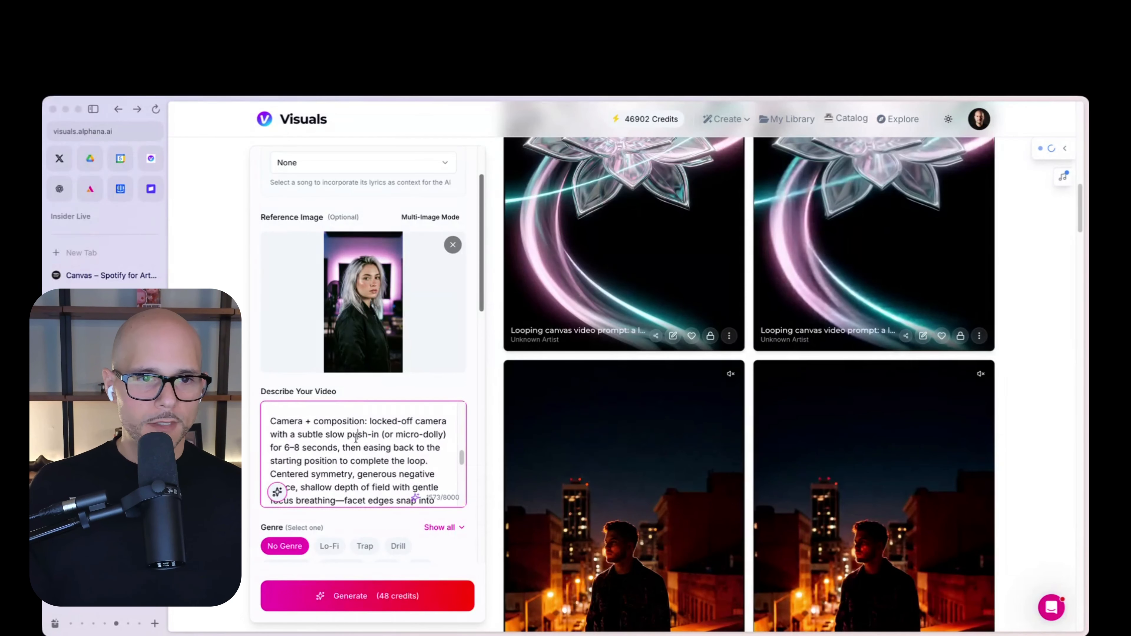
Replace the video description with a mostly still subject, slow camera zoom-out, hard cut to a different studio angle, and hard cut back to the starting image
{"action": "key", "text": "super+a"}
{"action": "key", "text": "BackSpace"}
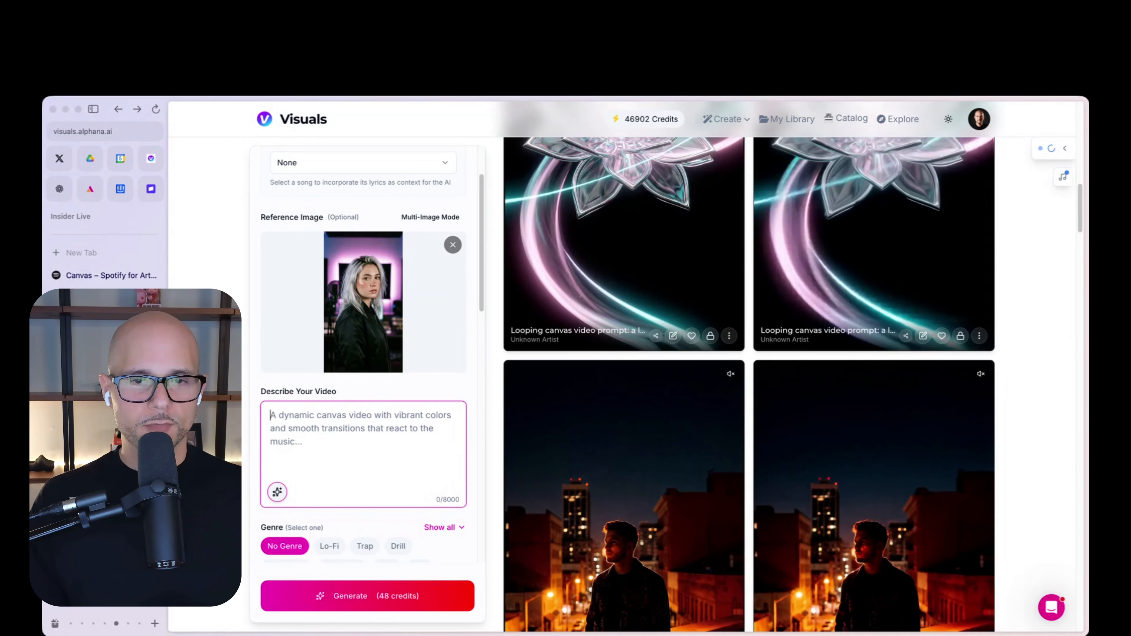
{"action": "type", "text": "The subject stays mostly still, with very subtle movement. The camera slowly zooms out, then hard cuts to a different angle in the studio, and then hard cuts back to the starting point of this particular image."}
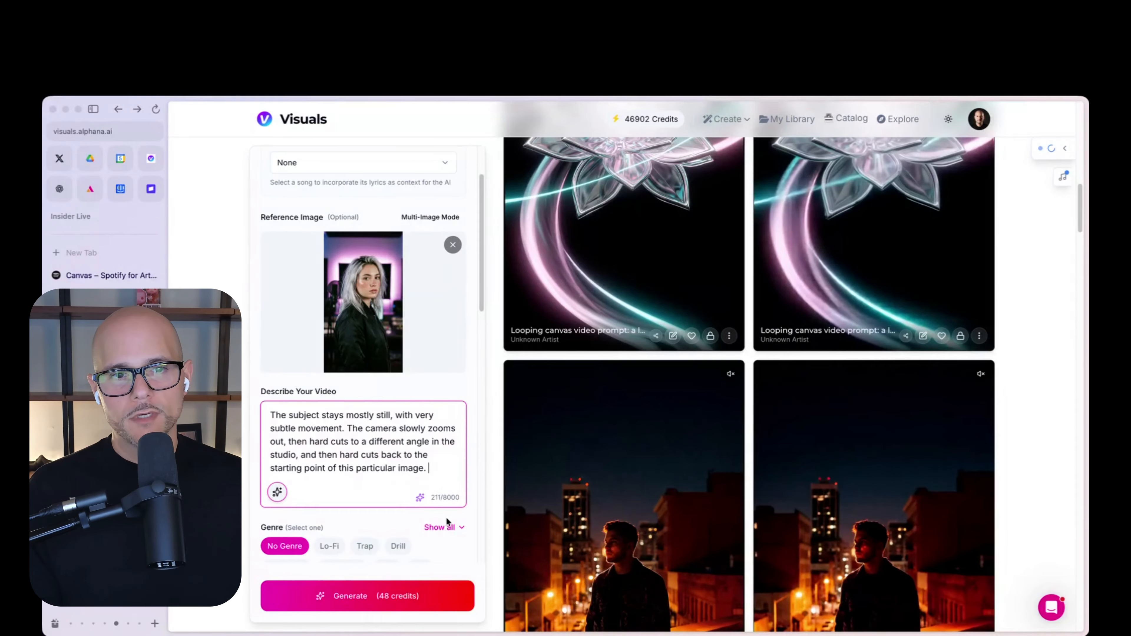
Turn off audio generation and generate the 8-second studio portrait video with Google Veo 3.1 Flash
{"action": "scroll", "coordinate": [436, 443], "scroll_direction": "down", "scroll_amount": 15}
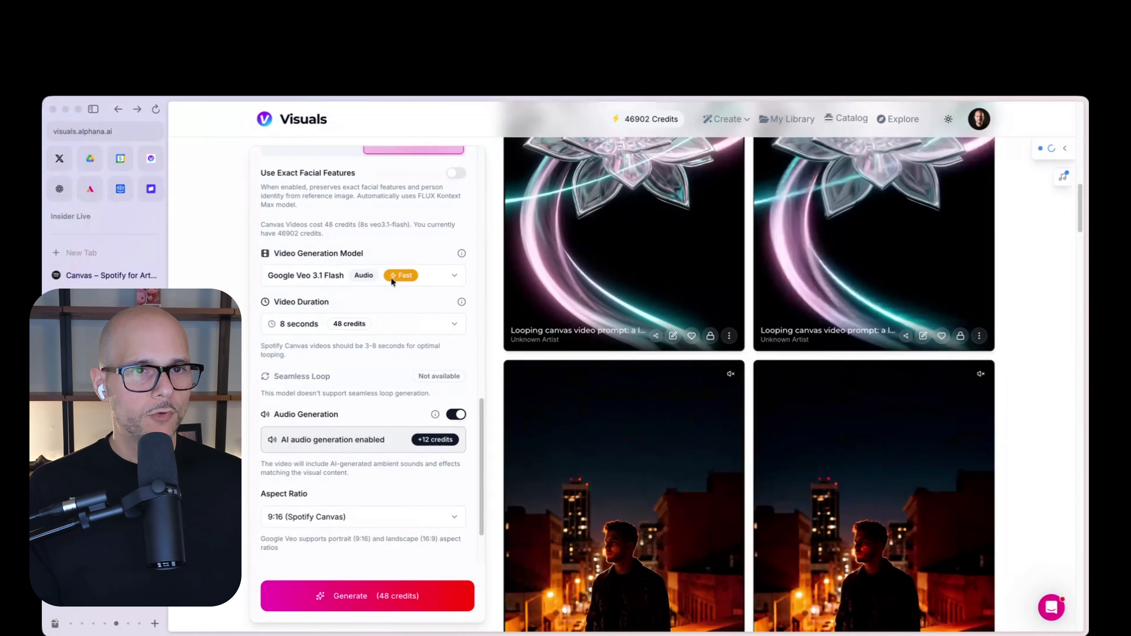
{"action": "scroll", "coordinate": [390, 277], "scroll_direction": "up", "scroll_amount": 1}
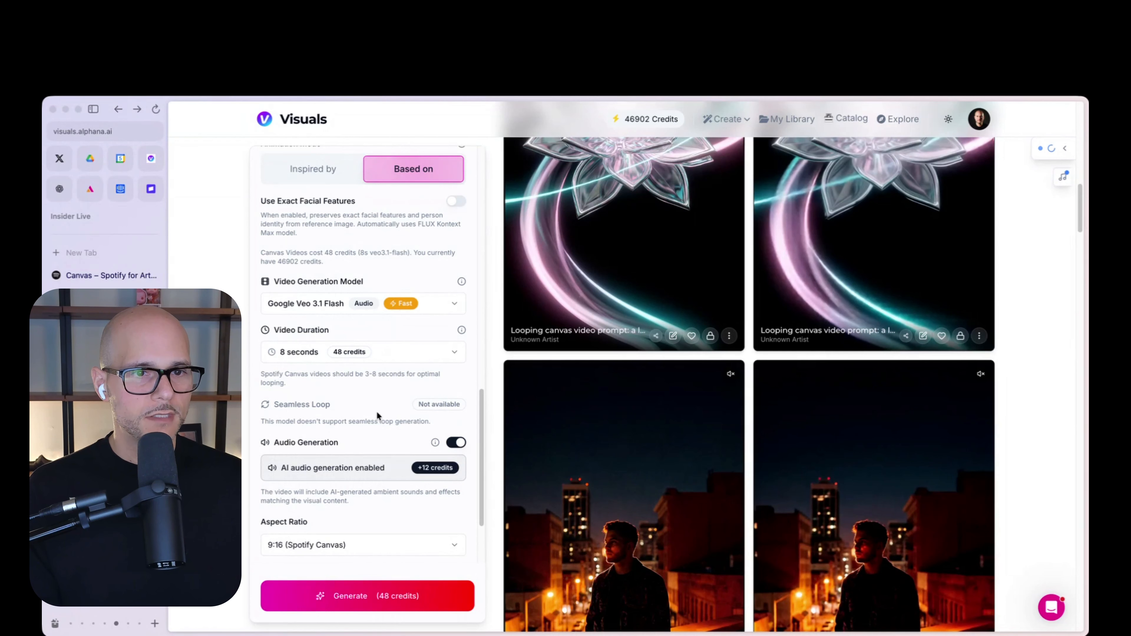
{"action": "left_click", "coordinate": [456, 443]}
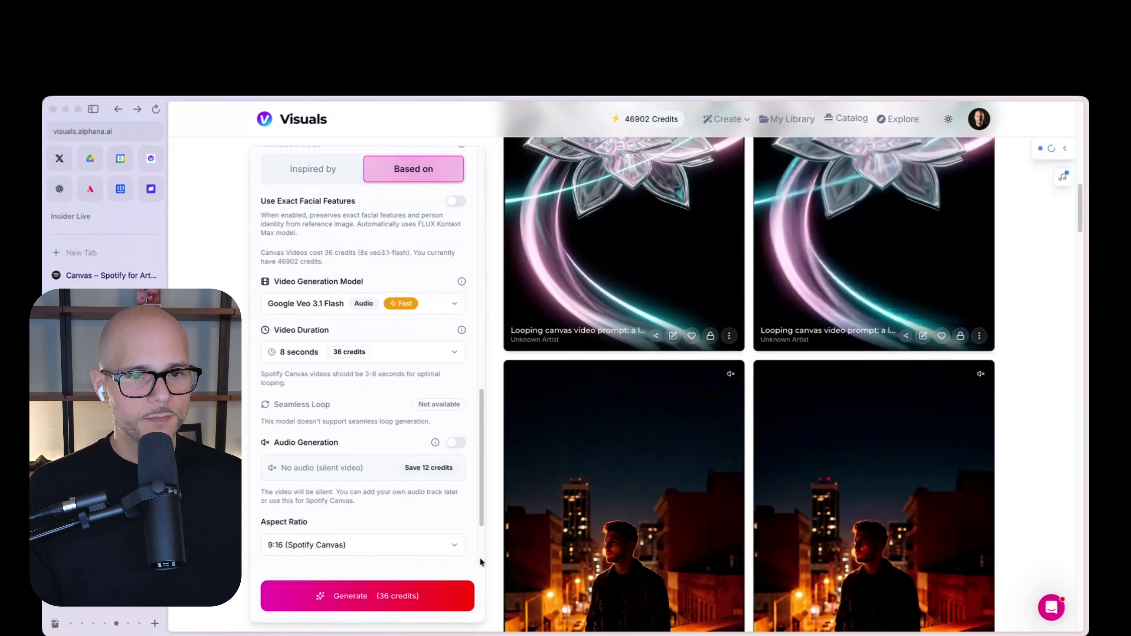
{"action": "left_click", "coordinate": [395, 595]}
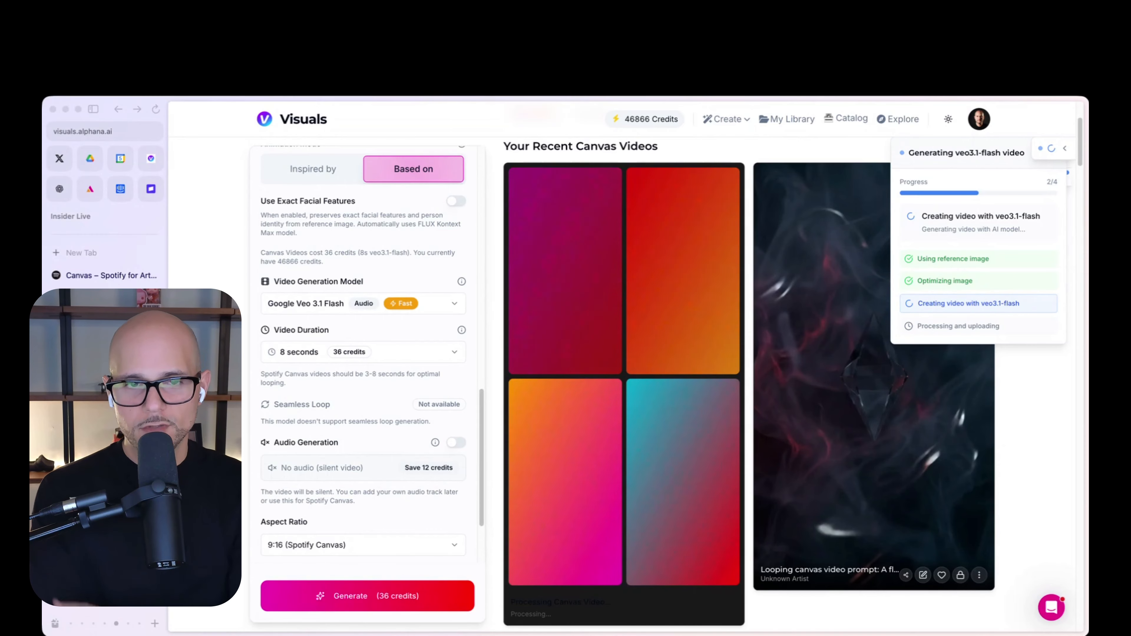
Return to the studio video's description and select all of its text for review
{"action": "scroll", "coordinate": [370, 424], "scroll_direction": "up", "scroll_amount": 10}
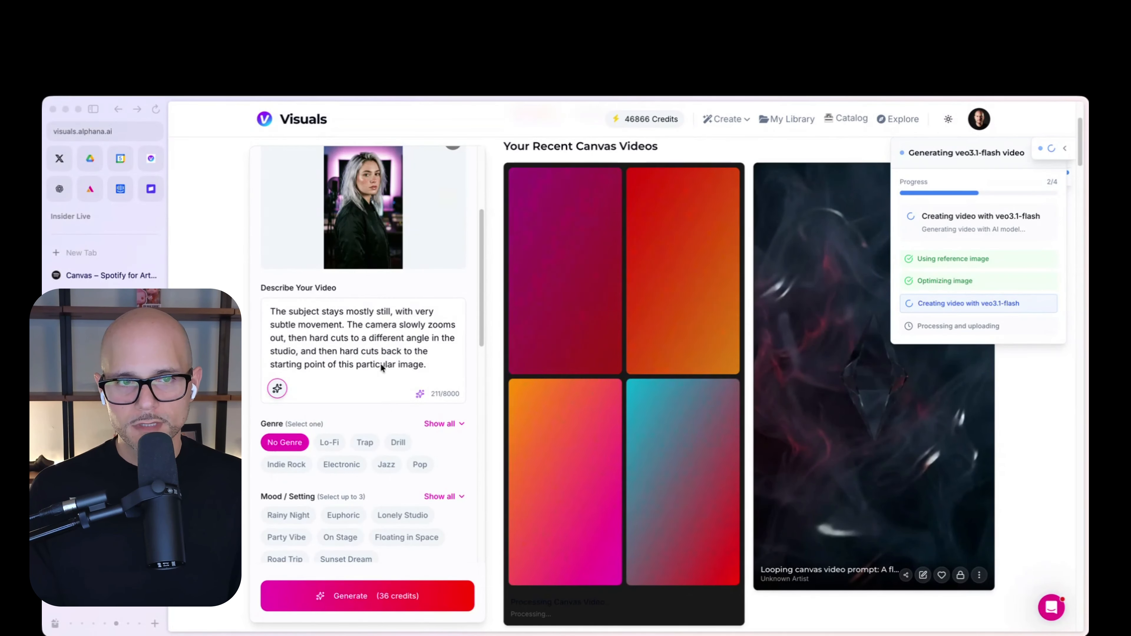
{"action": "right_click", "coordinate": [380, 348]}
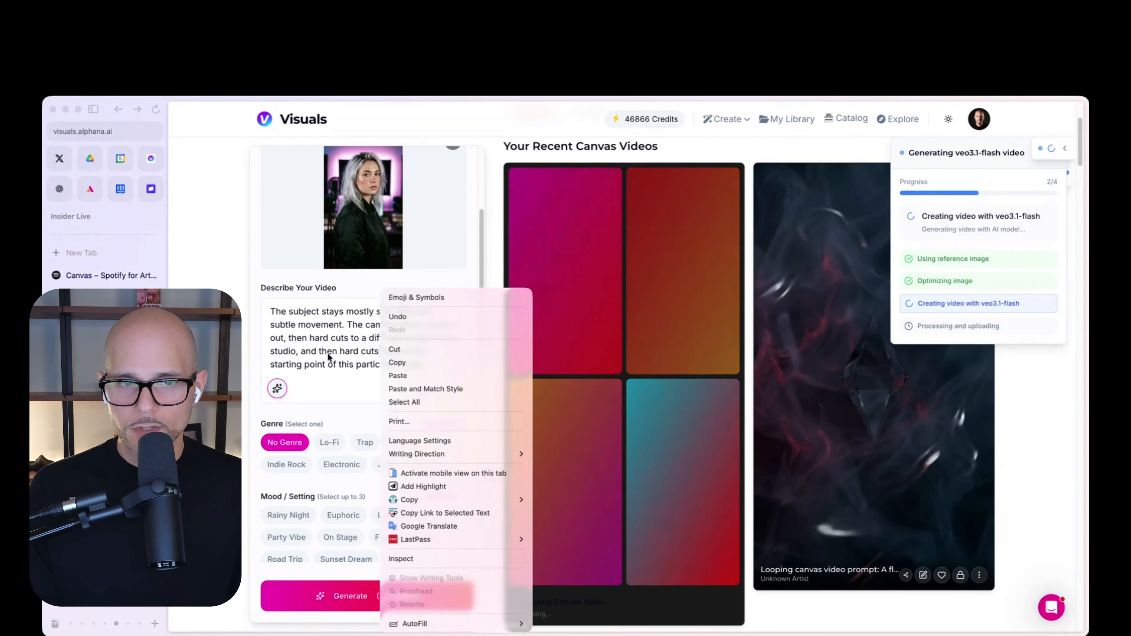
{"action": "key", "text": "Escape"}
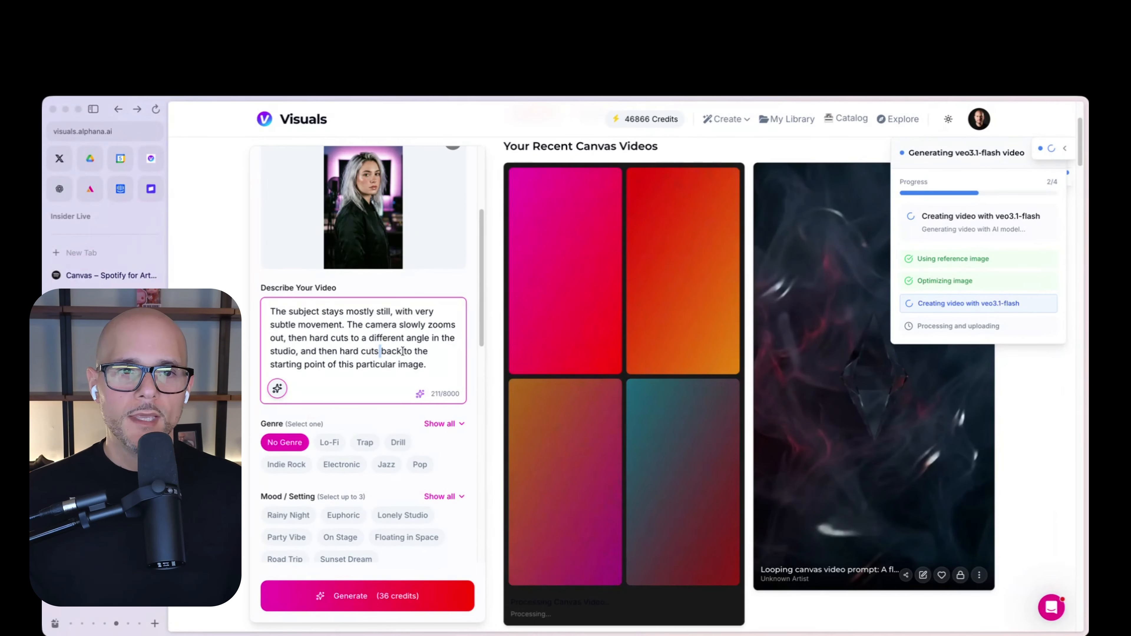
{"action": "key", "text": "super+a"}
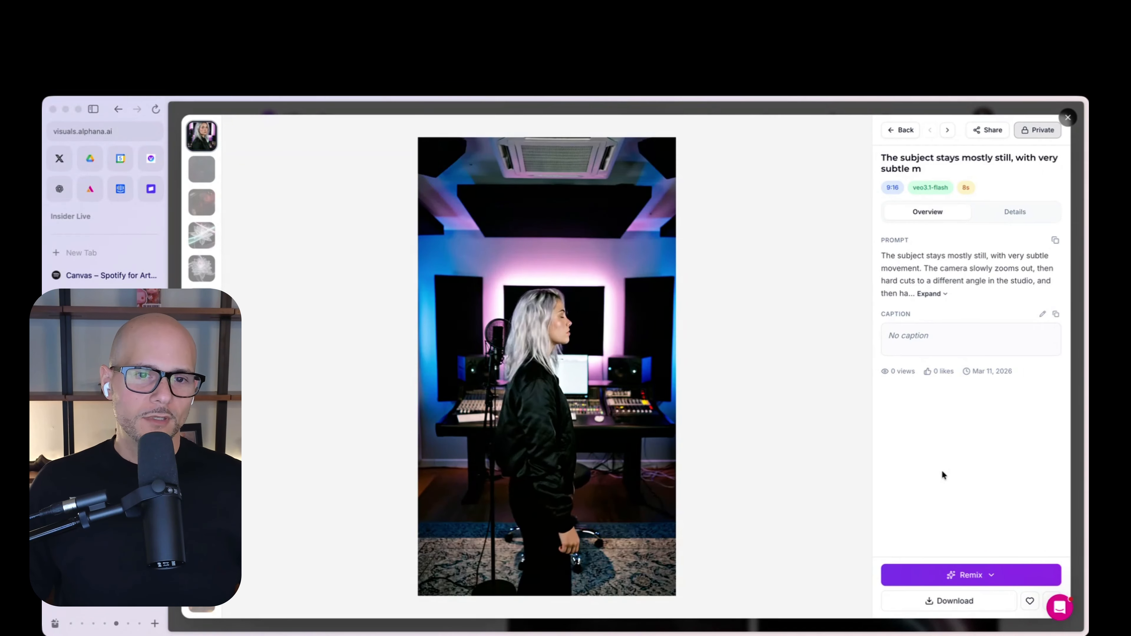
Add the finished studio portrait video to the favorites and copy its share link
{"action": "left_click", "coordinate": [931, 293]}
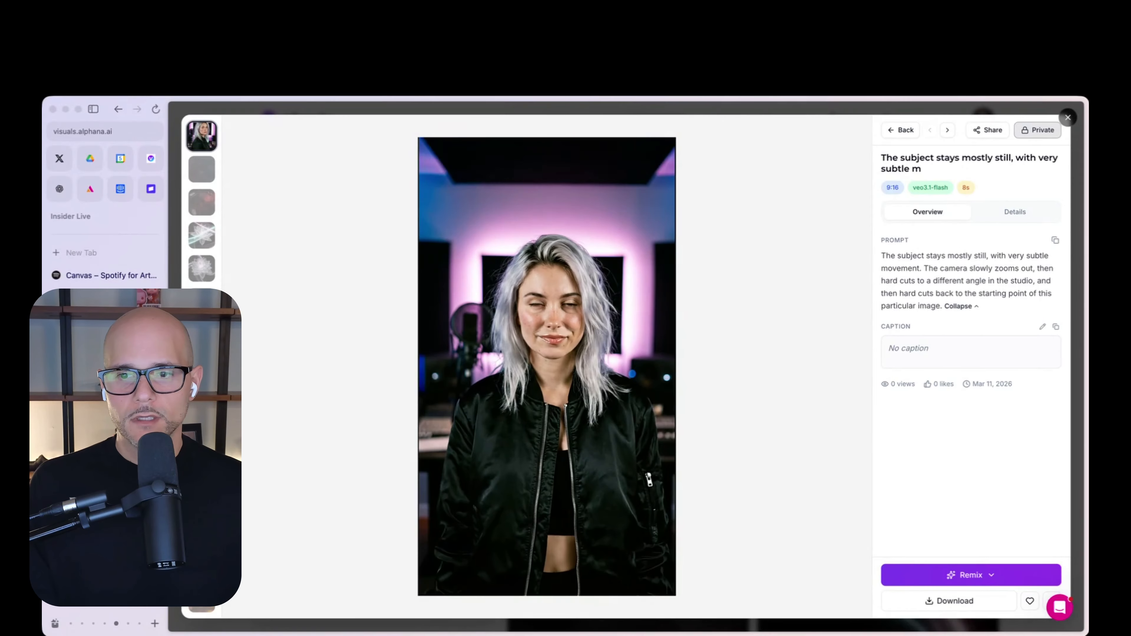
{"action": "left_click", "coordinate": [1030, 604]}
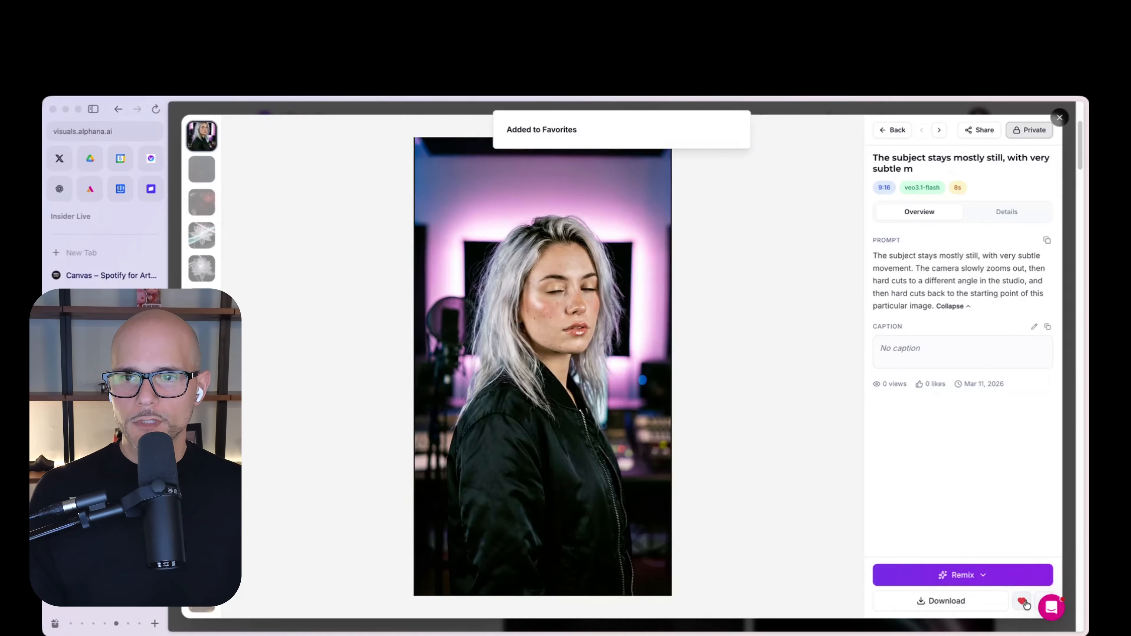
{"action": "left_click", "coordinate": [972, 133]}
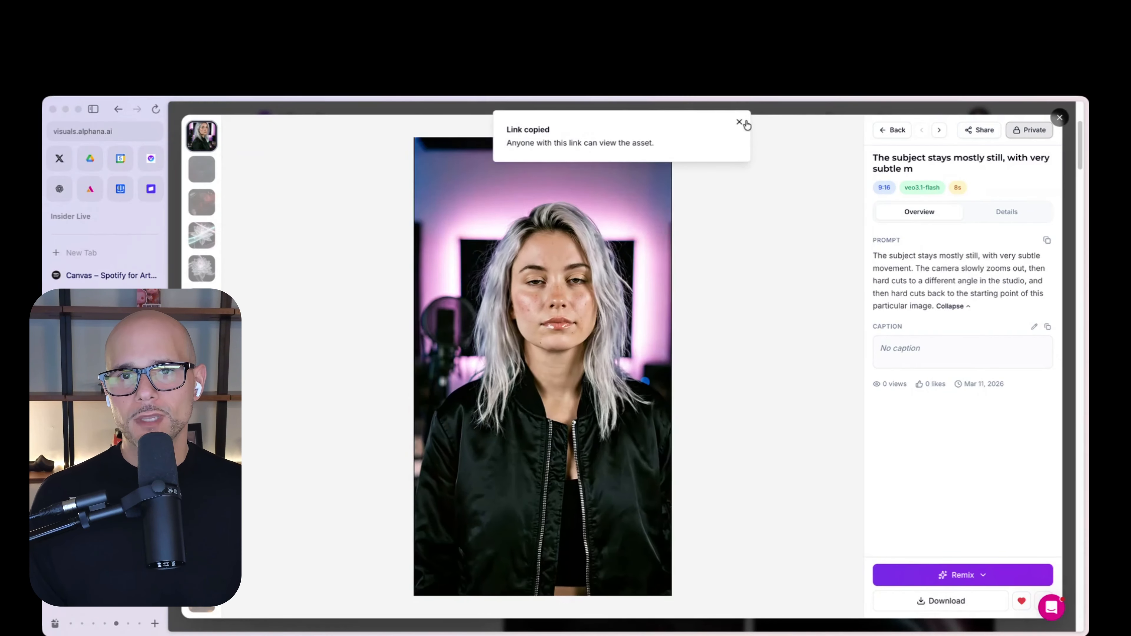
{"action": "left_click", "coordinate": [740, 122]}
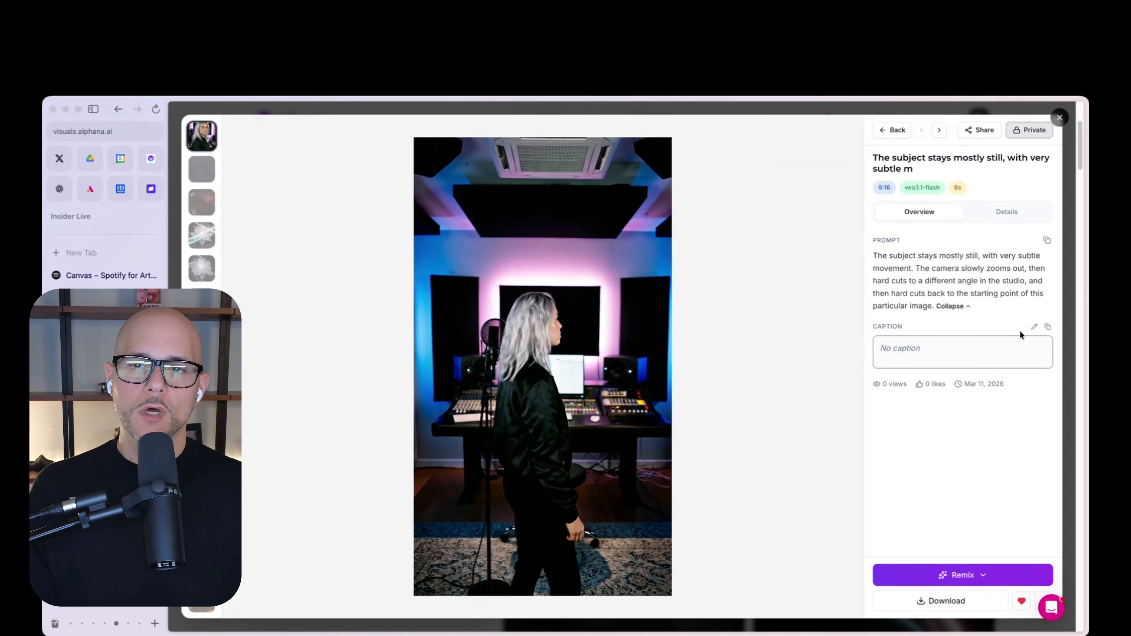
Open the video's caption for editing, leave it empty, and show the studio video's full prompt again
{"action": "left_click", "coordinate": [1033, 327]}
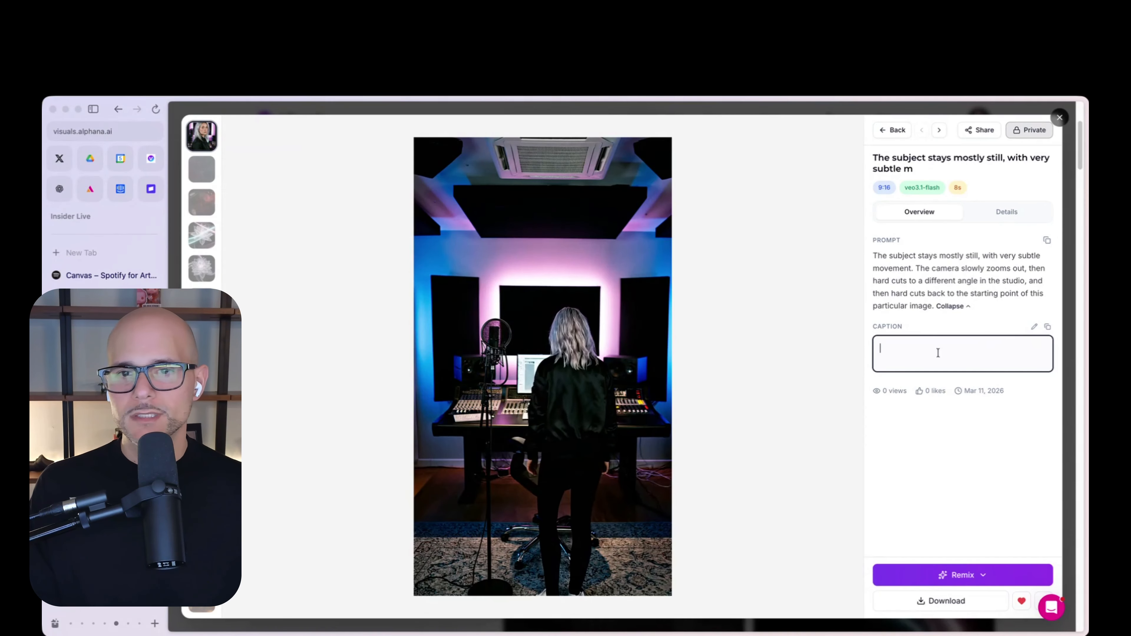
{"action": "left_click", "coordinate": [850, 281]}
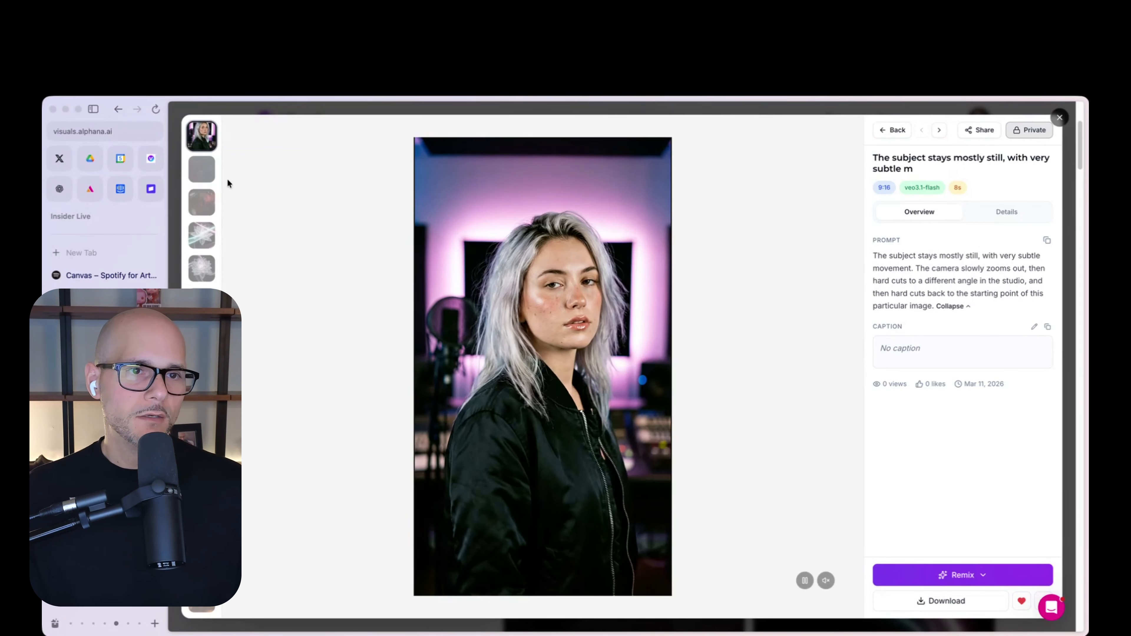
{"action": "left_click", "coordinate": [179, 163]}
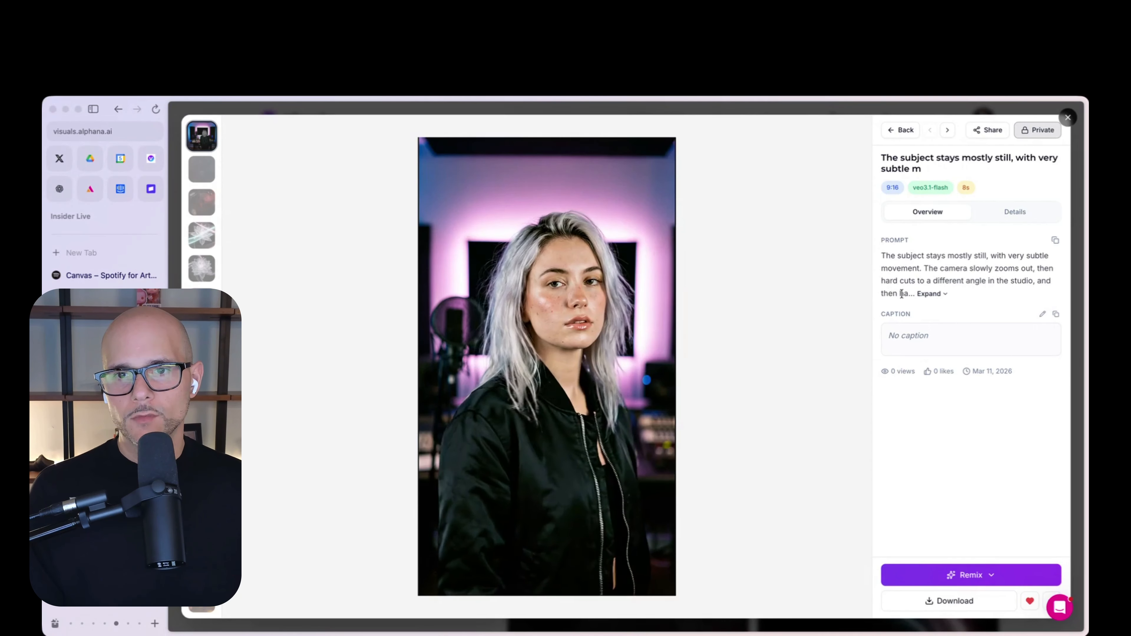
{"action": "left_click", "coordinate": [931, 293]}
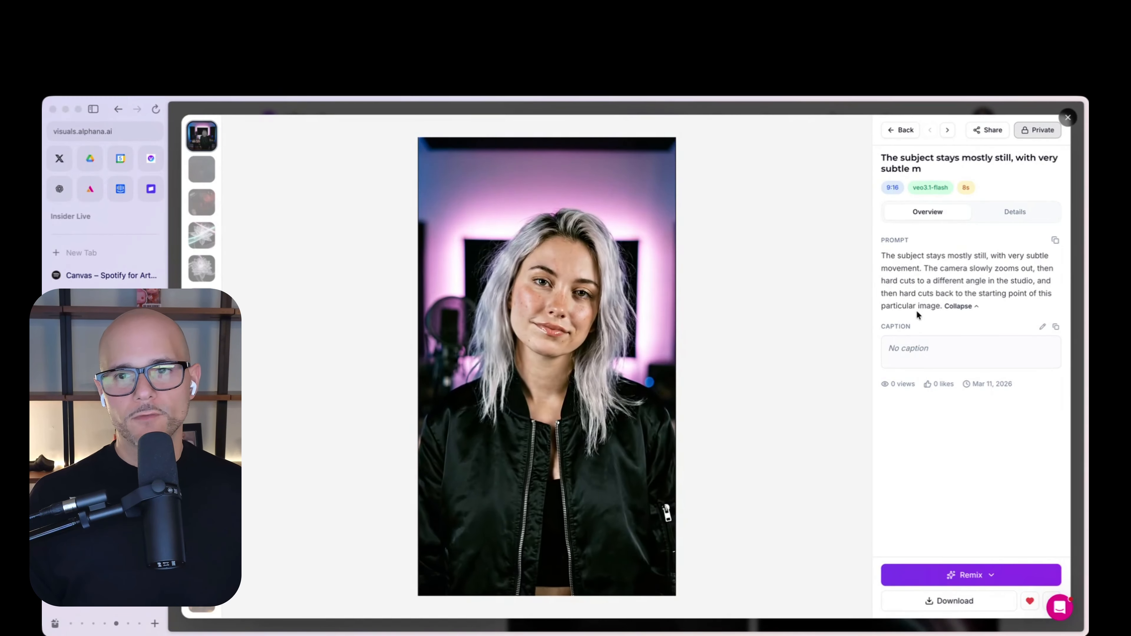
Browse the public Explore gallery and view the three-panel video of the blue-haired artist with a cat
{"action": "left_click", "coordinate": [1068, 117]}
{"action": "left_click", "coordinate": [904, 118]}
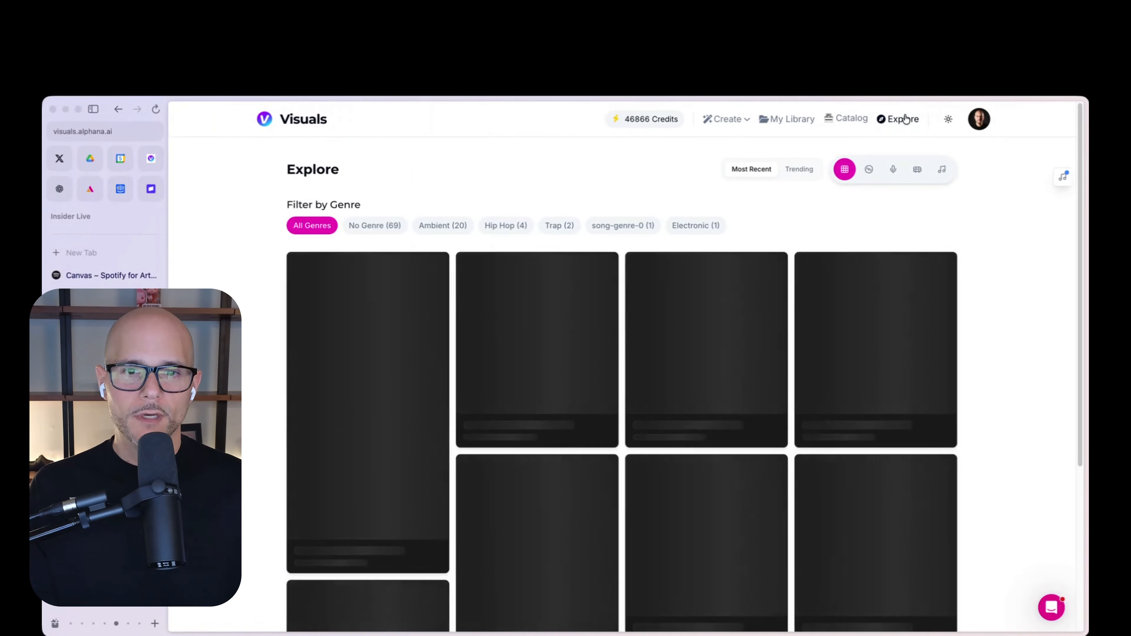
{"action": "scroll", "coordinate": [980, 489], "scroll_direction": "down", "scroll_amount": 5}
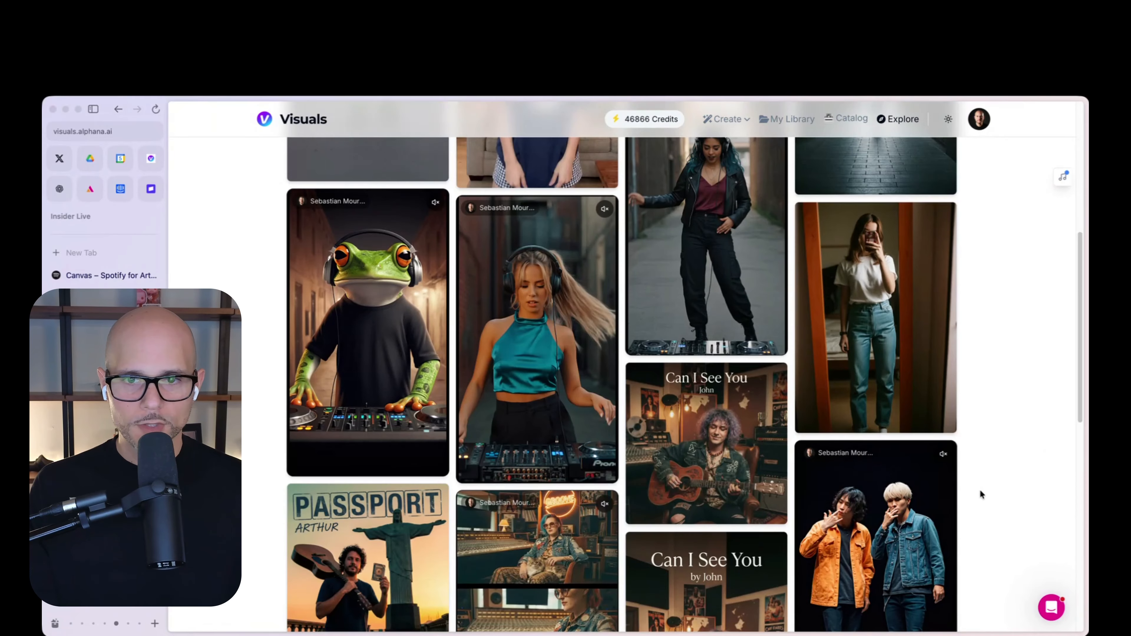
{"action": "scroll", "coordinate": [980, 489], "scroll_direction": "up", "scroll_amount": 5}
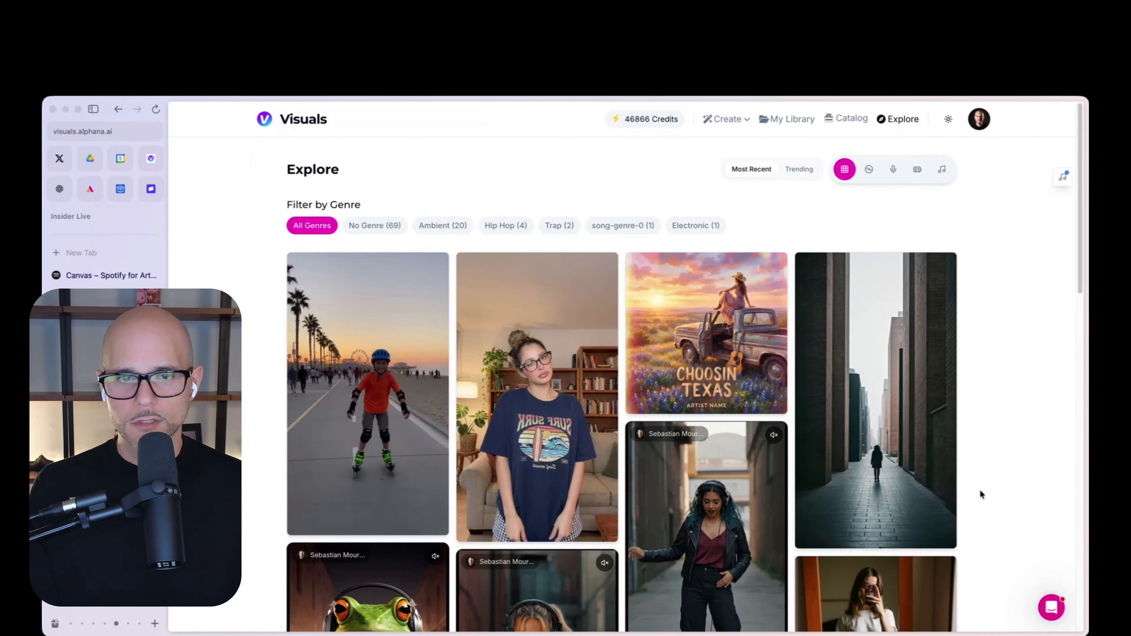
{"action": "scroll", "coordinate": [982, 496], "scroll_direction": "down", "scroll_amount": 15}
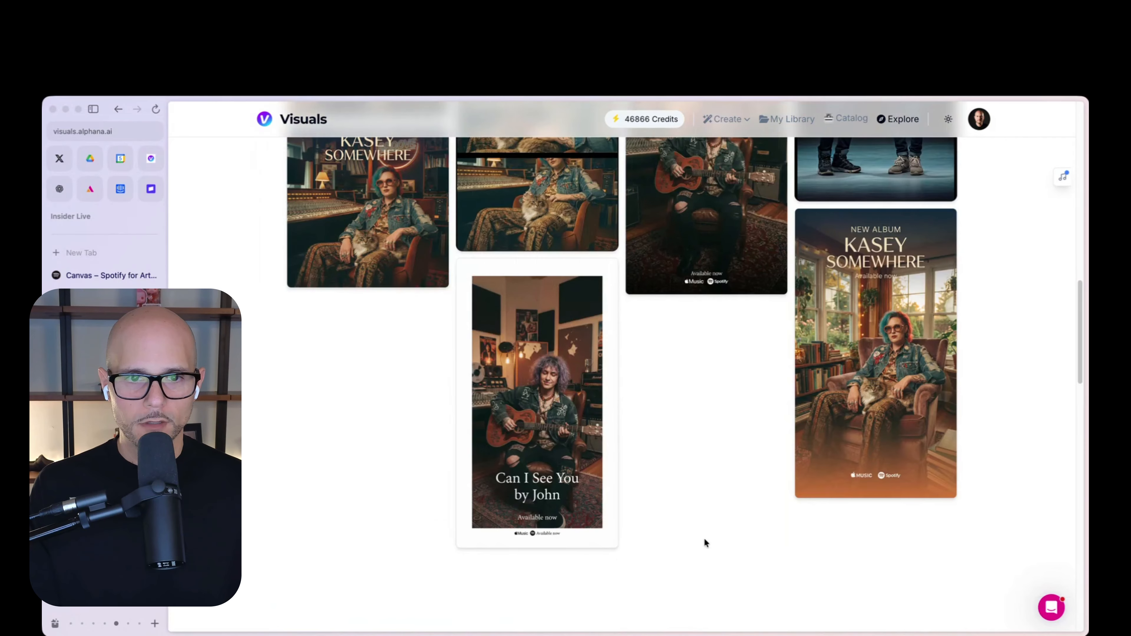
{"action": "scroll", "coordinate": [601, 489], "scroll_direction": "up", "scroll_amount": 3}
{"action": "scroll", "coordinate": [583, 479], "scroll_direction": "up", "scroll_amount": 1}
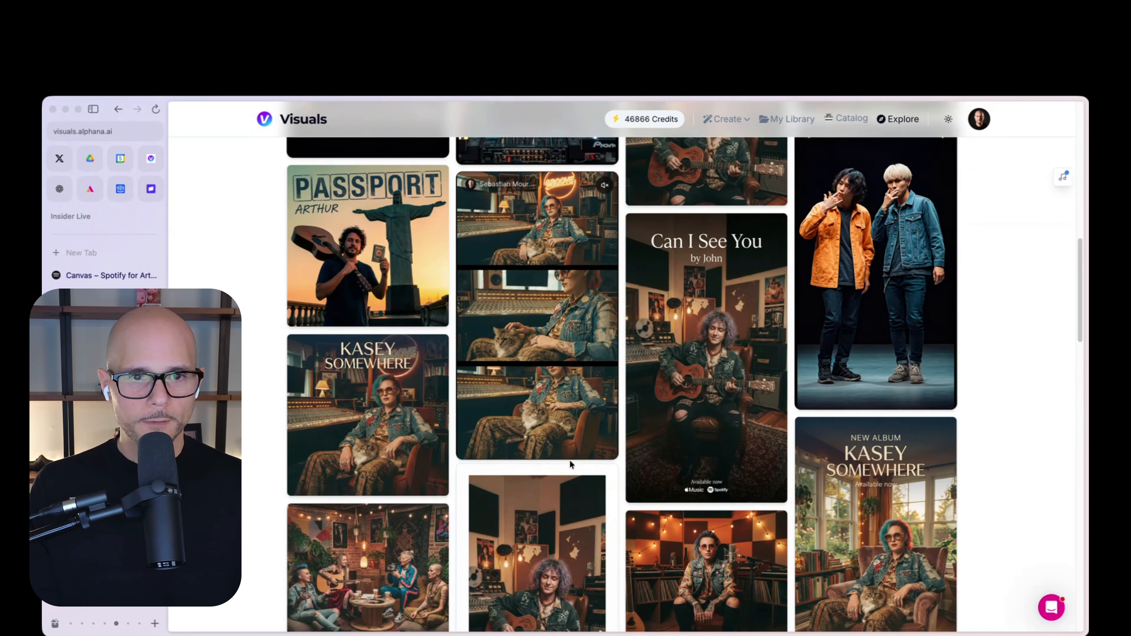
{"action": "left_click", "coordinate": [495, 448]}
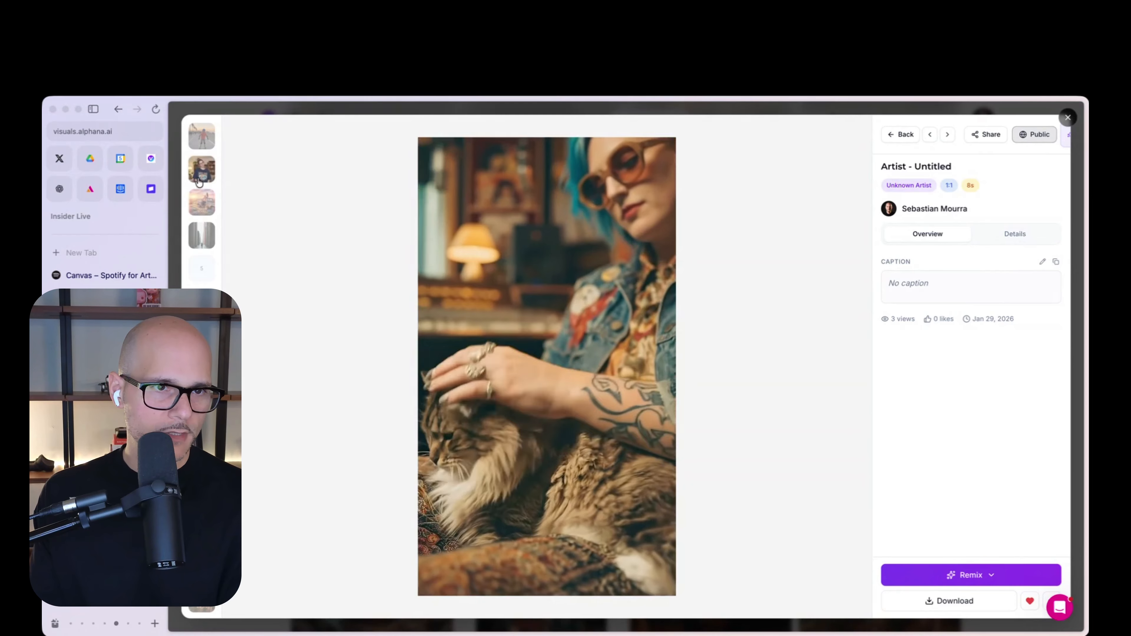
{"action": "key", "text": "Escape"}
View the public DJ canvas videos of the teal-haired woman, the blonde woman and the frog
{"action": "scroll", "coordinate": [790, 399], "scroll_direction": "up", "scroll_amount": 10}
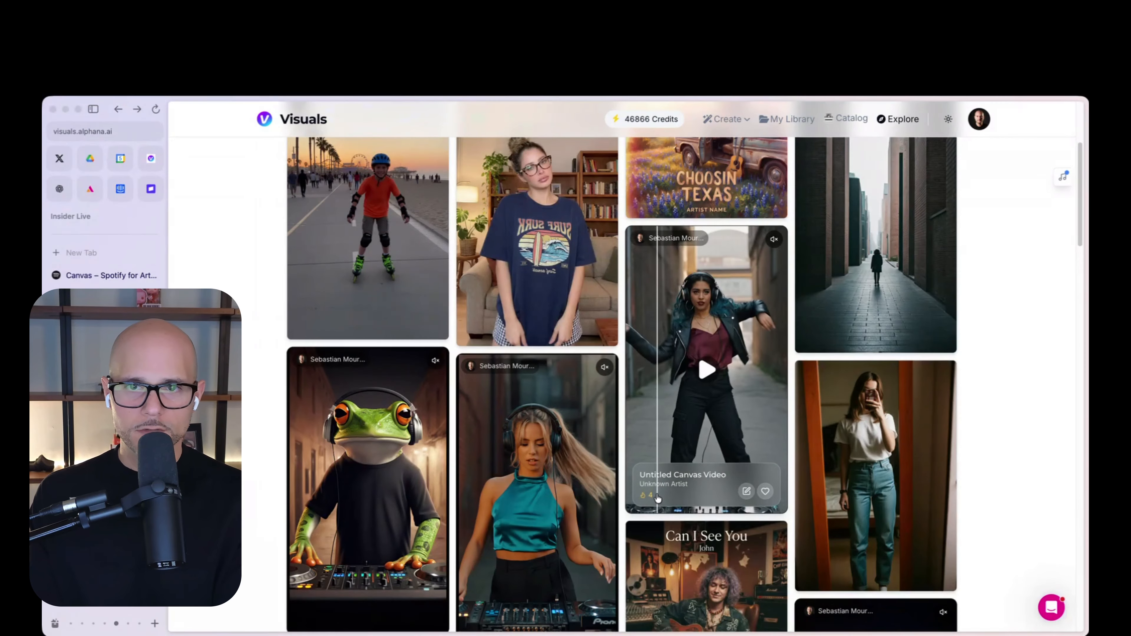
{"action": "left_click", "coordinate": [656, 495]}
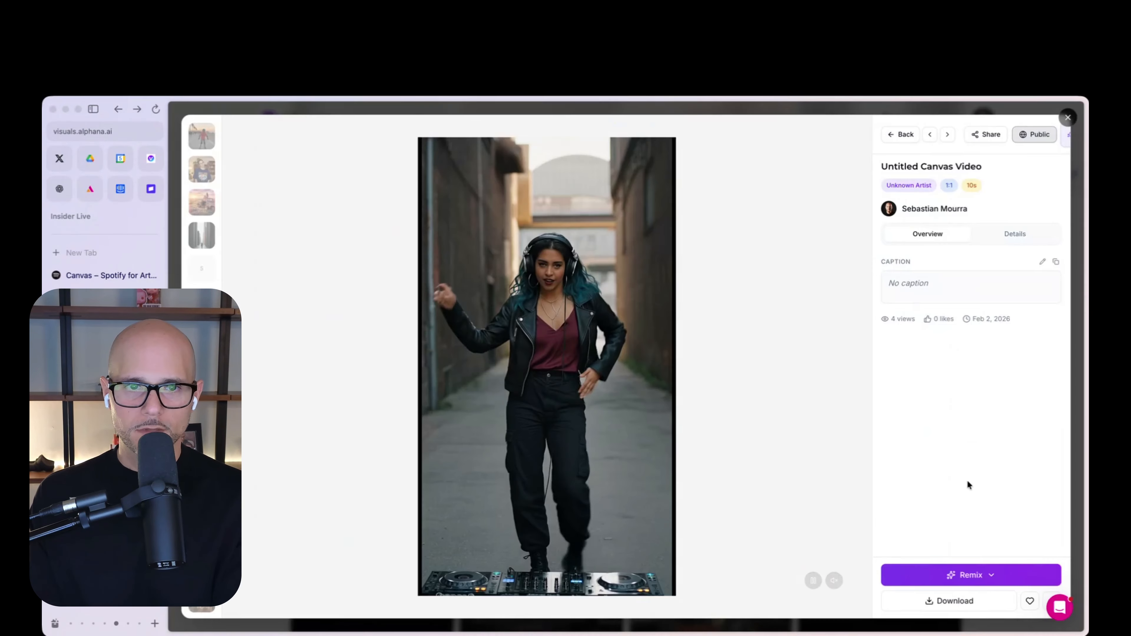
{"action": "right_click", "coordinate": [923, 404]}
{"action": "left_click", "coordinate": [914, 376]}
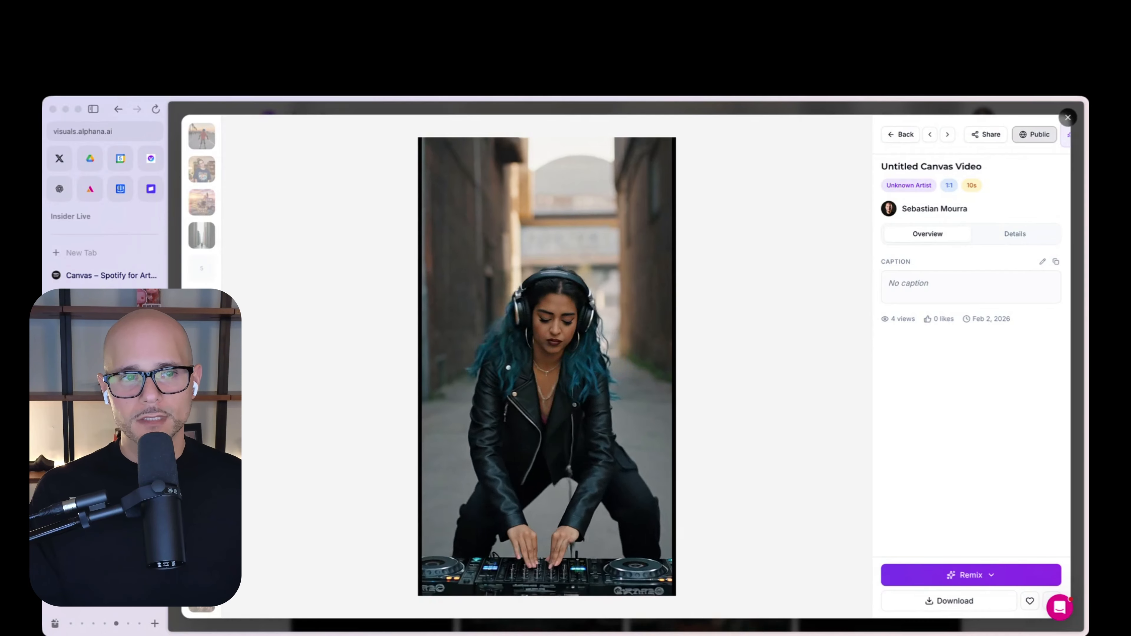
{"action": "left_click", "coordinate": [201, 269]}
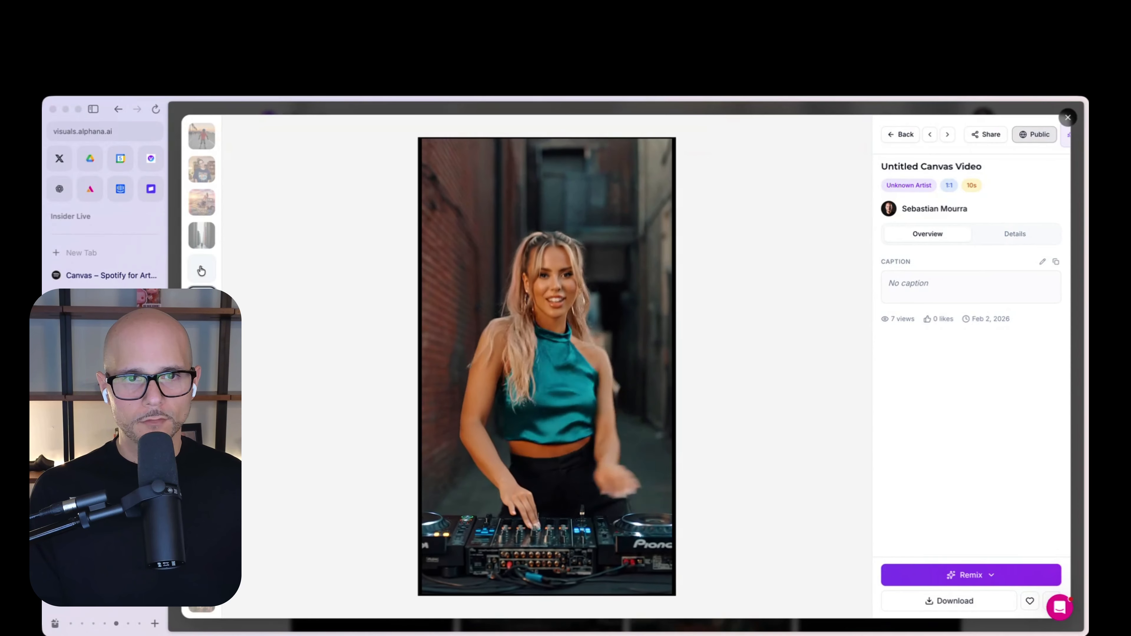
{"action": "left_click", "coordinate": [201, 269]}
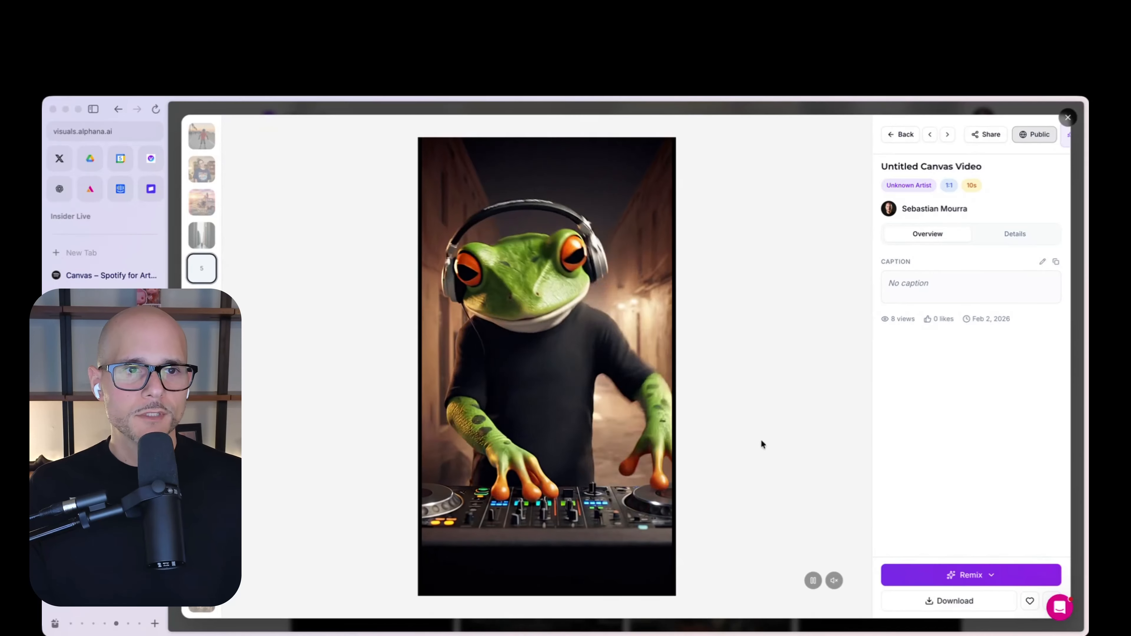
{"action": "key", "text": "Escape"}
Open the gallery video of the two dancers in orange and denim jackets and download it
{"action": "scroll", "coordinate": [997, 446], "scroll_direction": "down", "scroll_amount": 5}
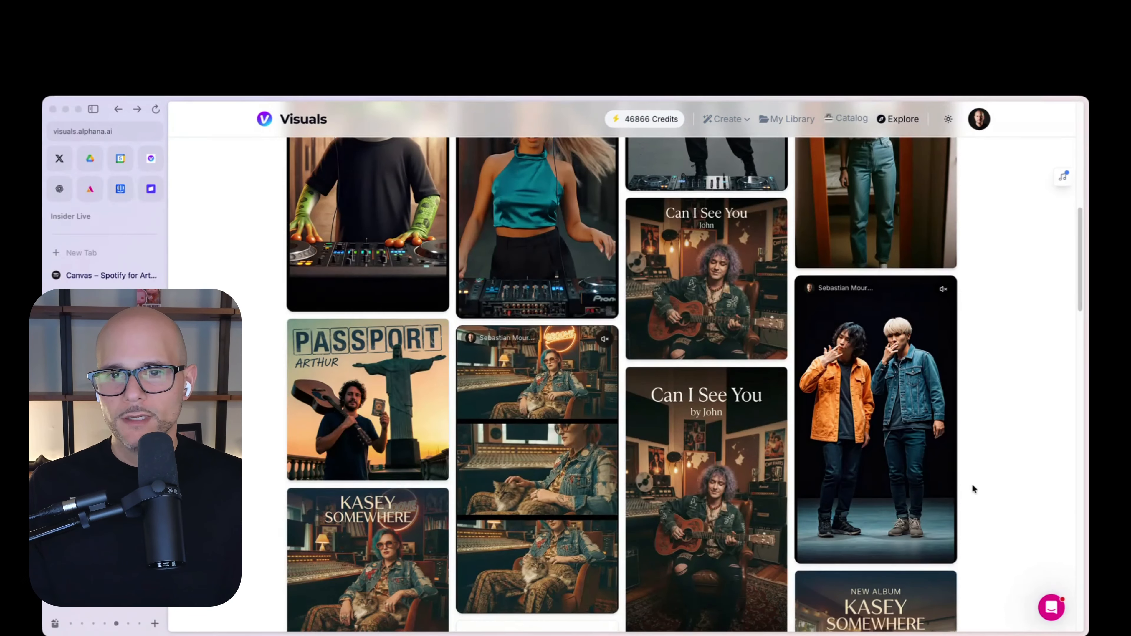
{"action": "scroll", "coordinate": [972, 486], "scroll_direction": "down", "scroll_amount": 2}
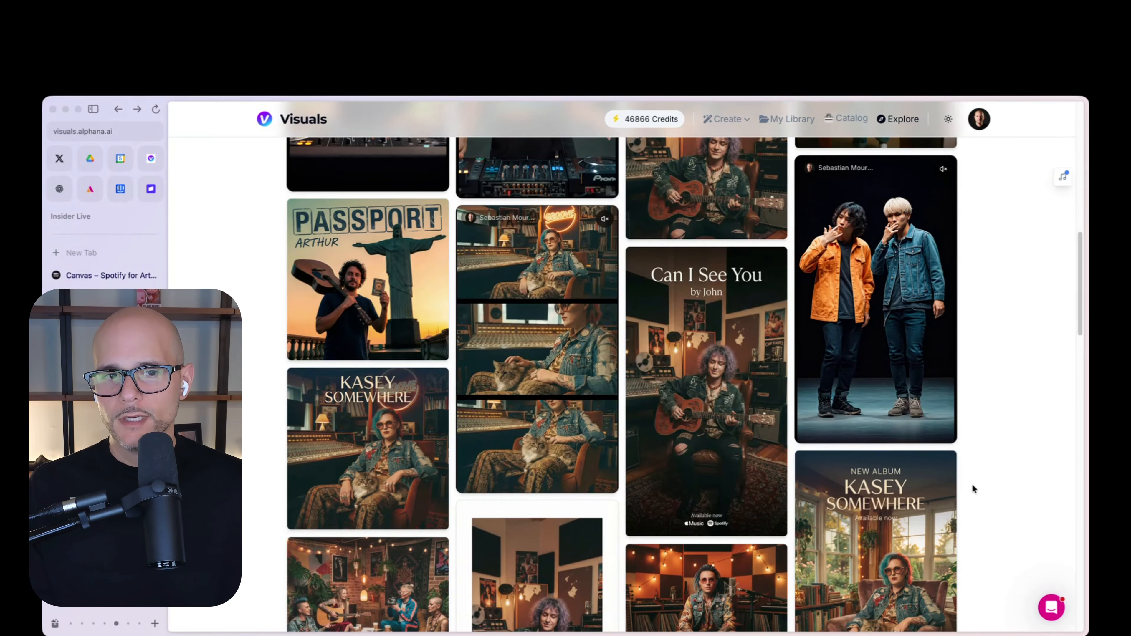
{"action": "right_click", "coordinate": [844, 421]}
{"action": "left_click", "coordinate": [832, 422]}
{"action": "left_click", "coordinate": [832, 422]}
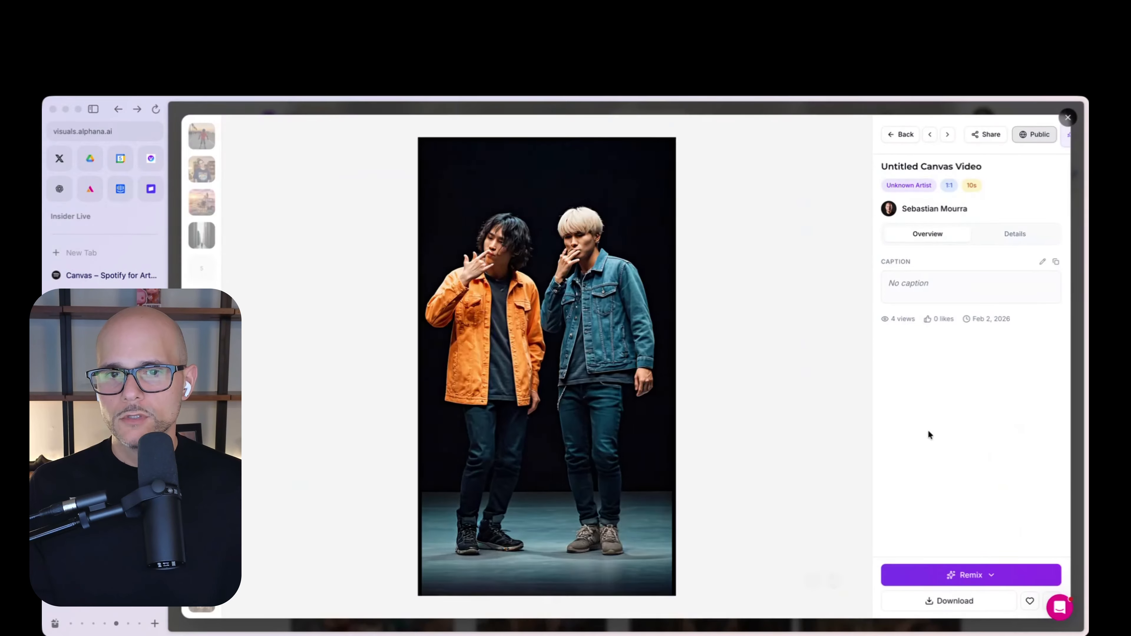
{"action": "mouse_move", "coordinate": [766, 398]}
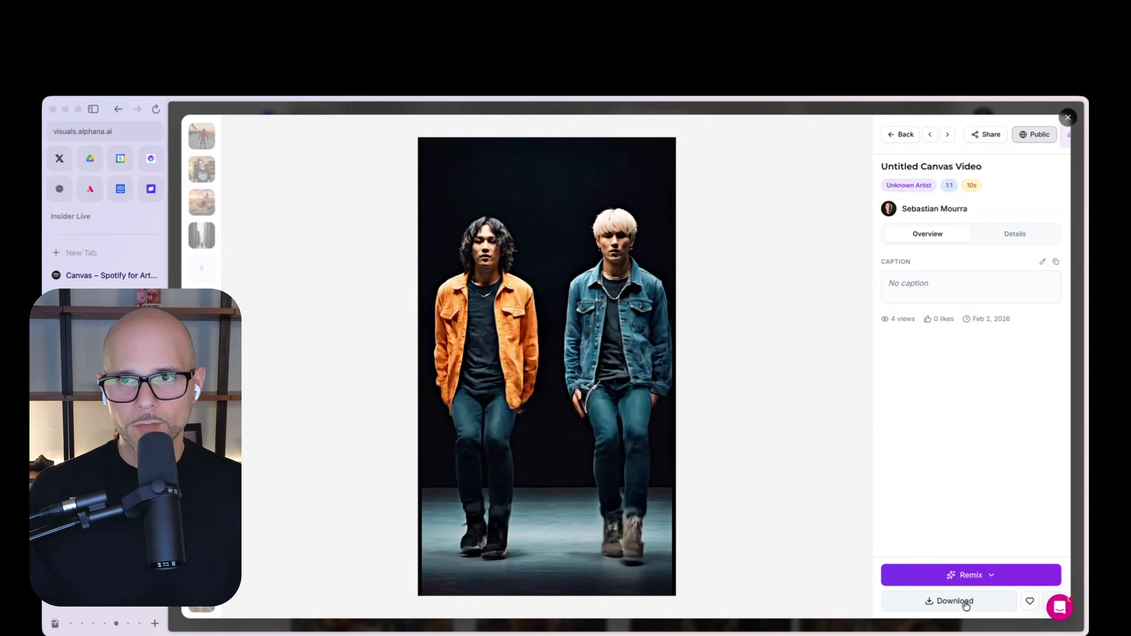
{"action": "left_click", "coordinate": [951, 601]}
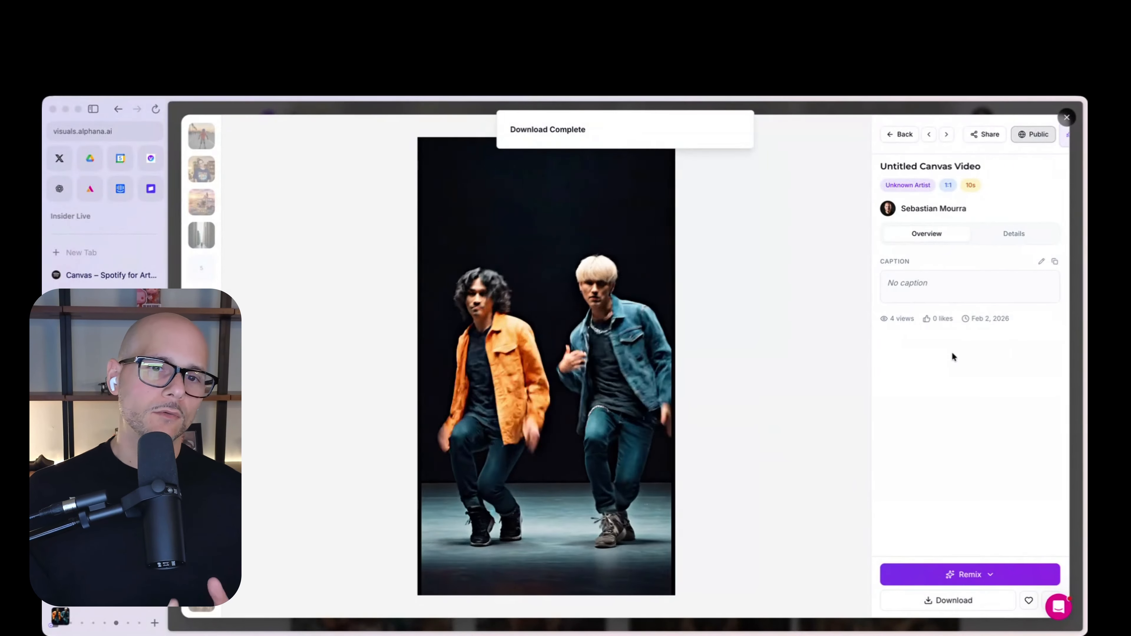